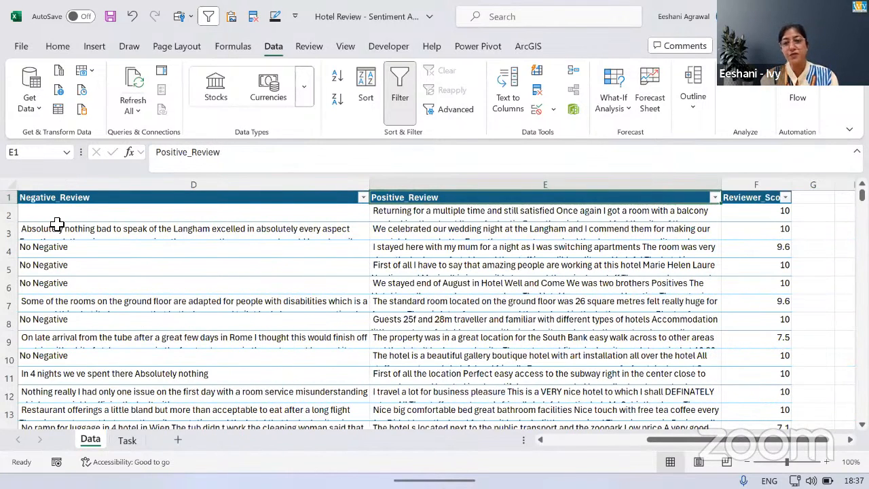
# - Examine the columns of the hotel review table, from Review_Date to Reviewer_Score
pyautogui.press('Right')
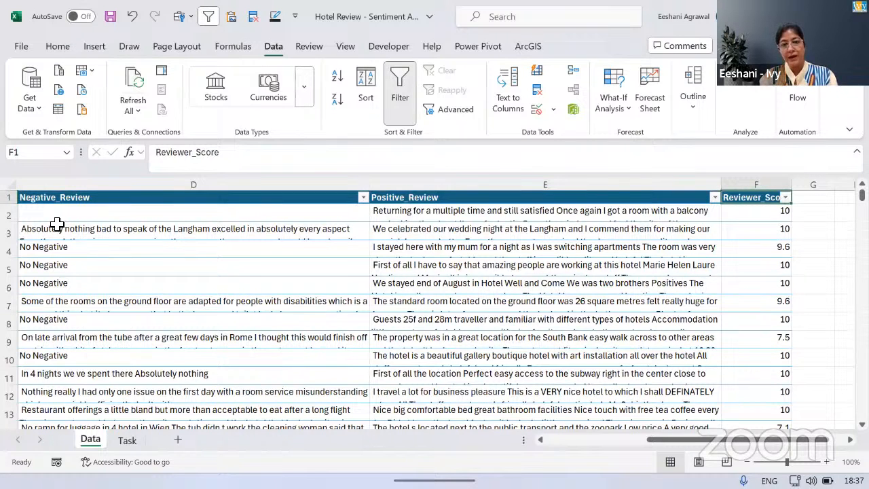
pyautogui.press('Left')
pyautogui.press('Left')
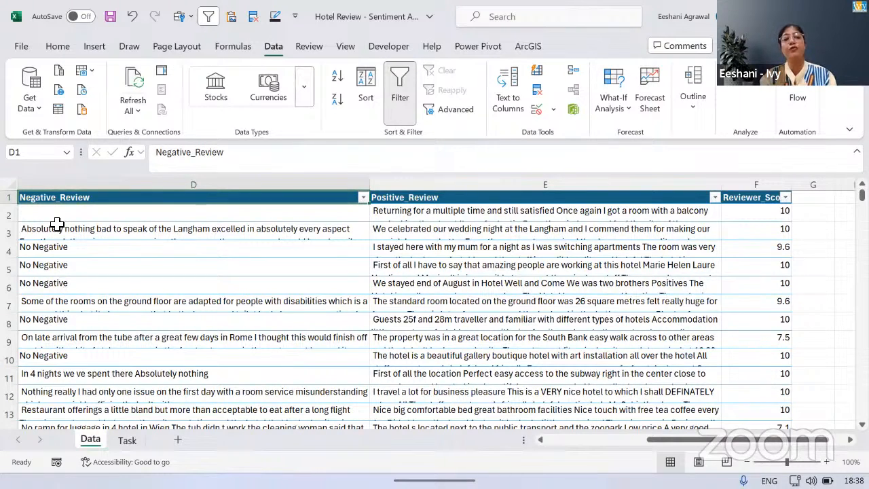
pyautogui.press('Left')
pyautogui.press('Left')
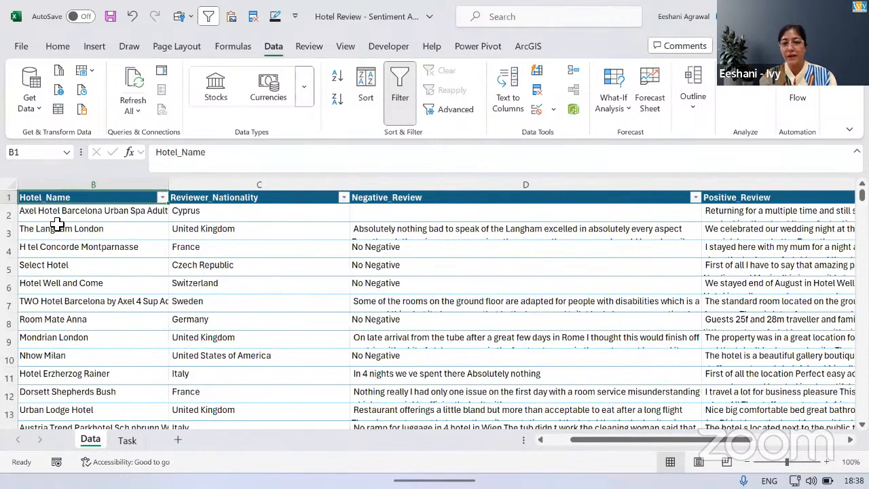
pyautogui.press('Left')
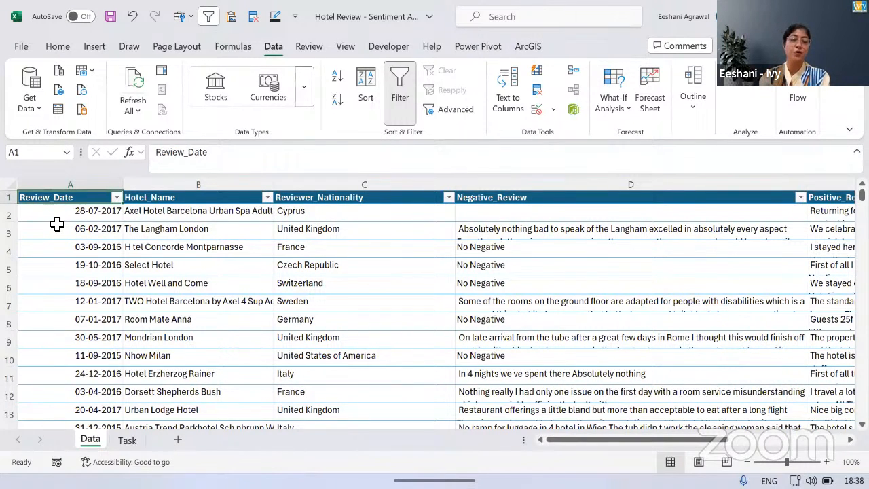
pyautogui.click(91, 264)
pyautogui.press('Right')
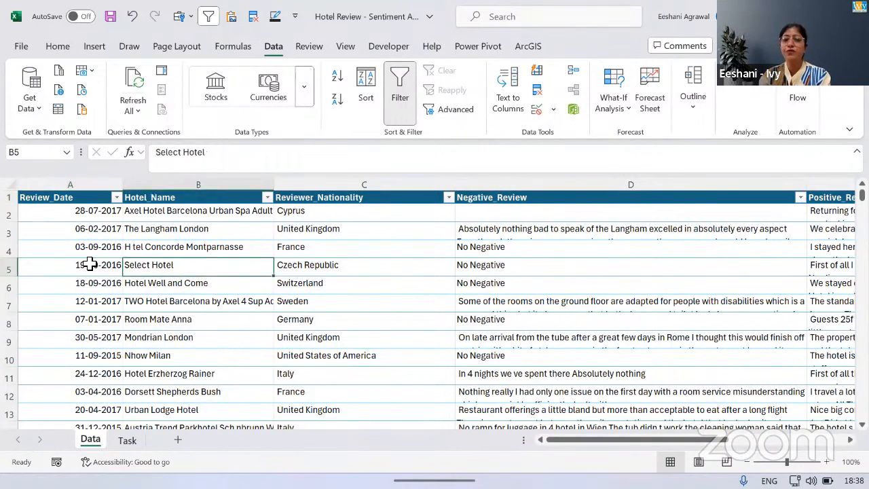
pyautogui.press('Right')
pyautogui.press('Right')
pyautogui.press('Right')
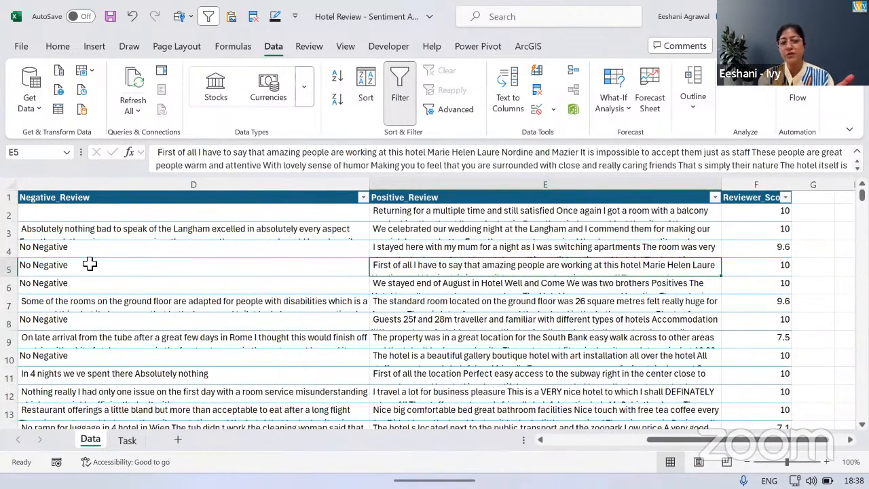
pyautogui.press('Right')
pyautogui.press('Right')
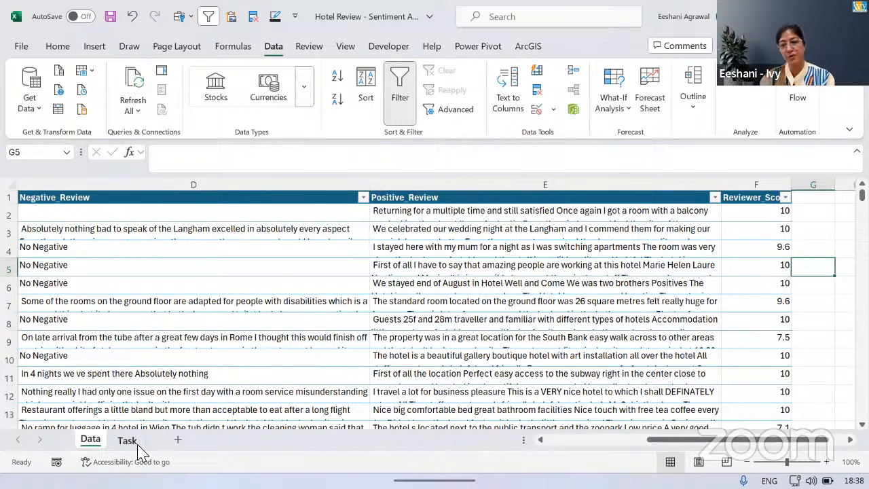
pyautogui.click(234, 292)
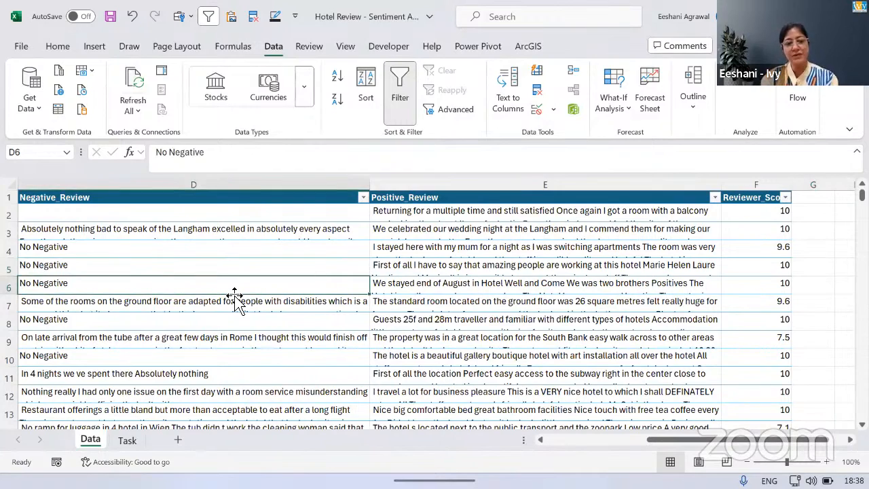
pyautogui.hscroll(-3, 234, 293)
pyautogui.click(234, 290)
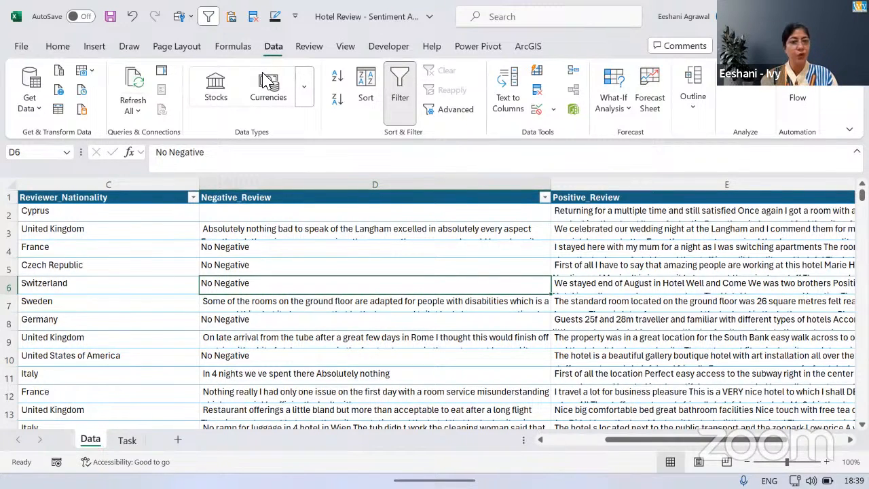
pyautogui.hotkey('alt', 'Tab')
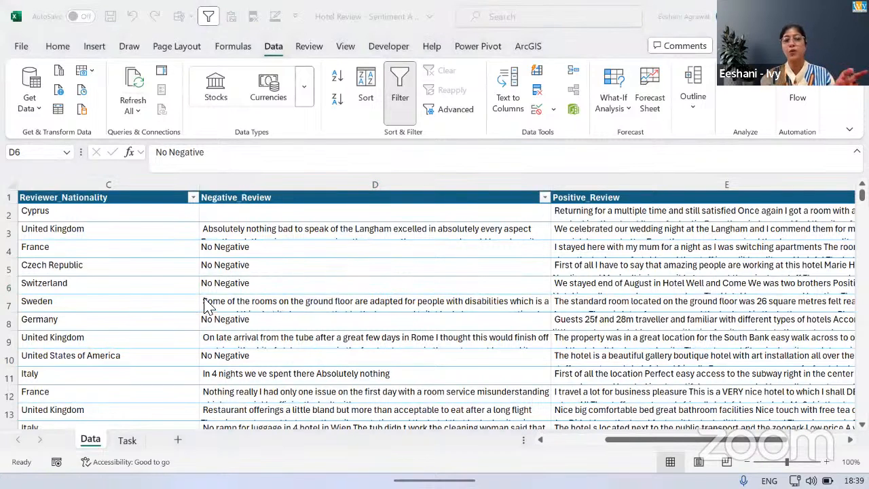
pyautogui.click(256, 280)
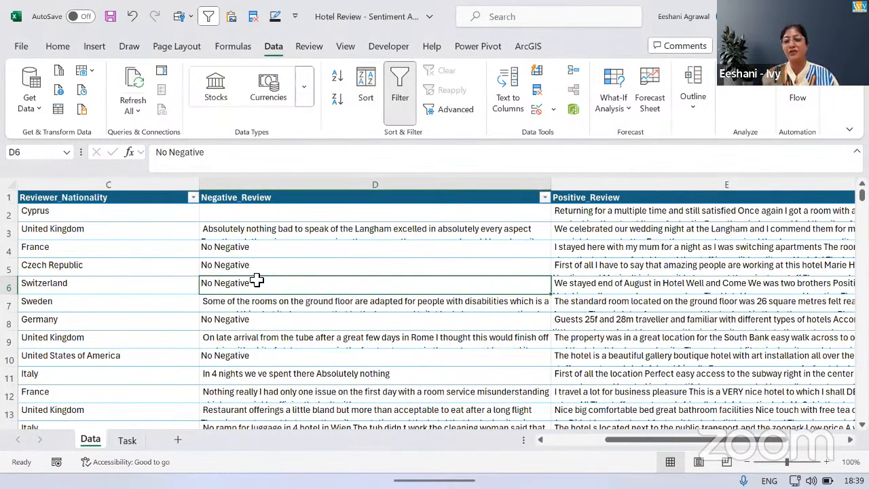
# - Replace all "No Negative" entries in the Negative_Review column with nothing, matching entire cell contents
pyautogui.press('Up')
pyautogui.press('Up')
pyautogui.press('Up')
pyautogui.press('Up')
pyautogui.press('Up')
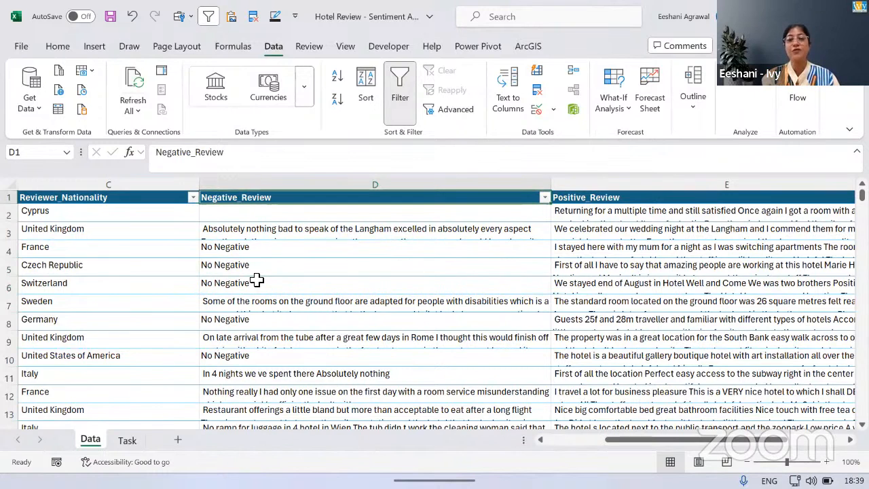
pyautogui.press('Down')
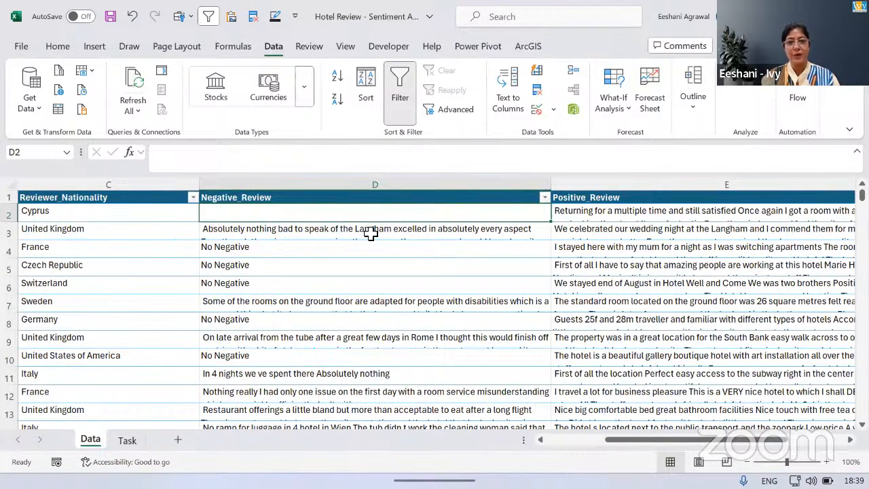
pyautogui.hotkey('ctrl', 'shift', 'Down')
pyautogui.hotkey('ctrl', 'f')
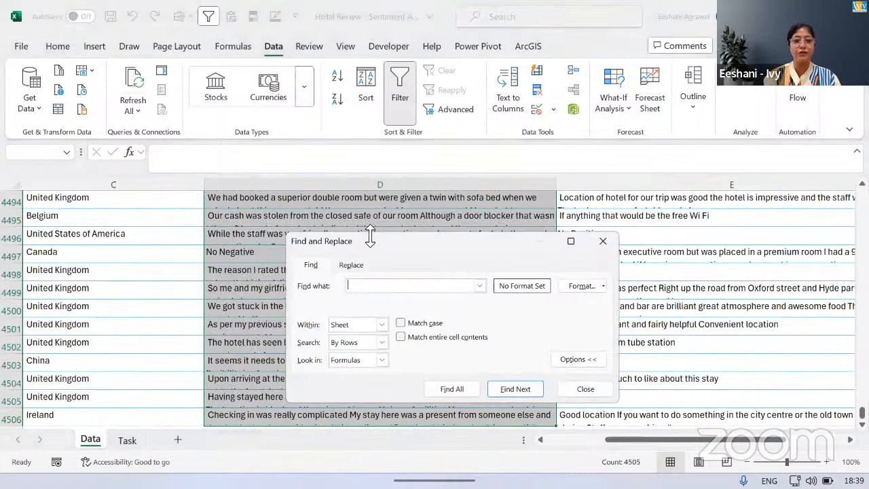
pyautogui.click(351, 265)
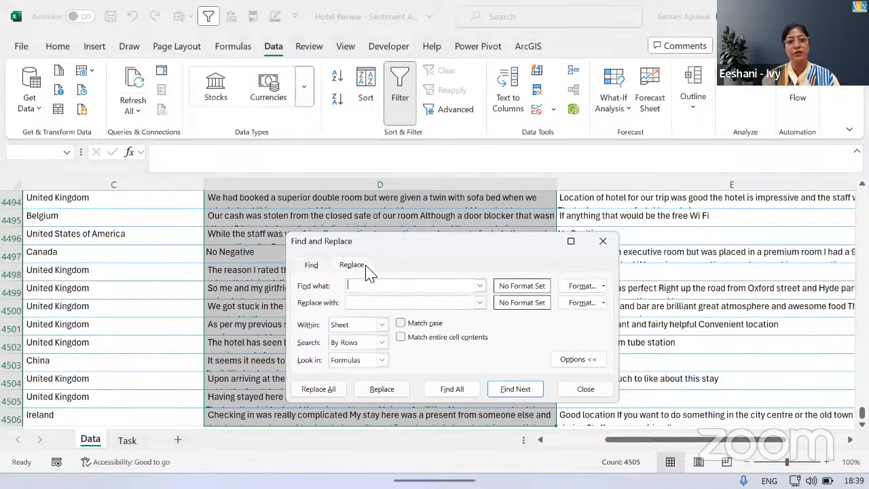
pyautogui.write('No N')
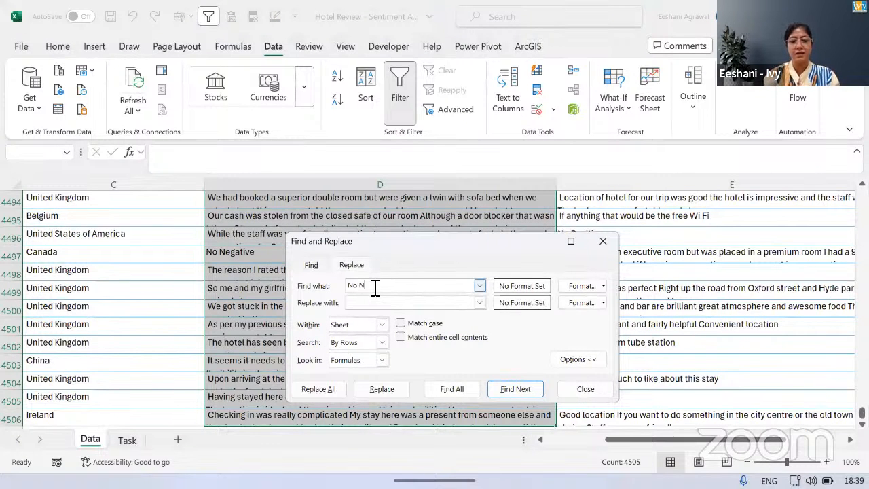
pyautogui.write('egative')
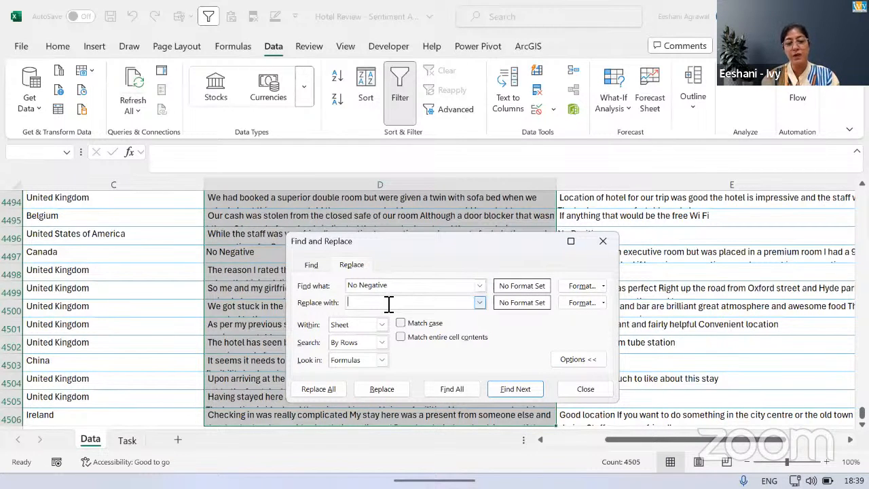
pyautogui.click(401, 339)
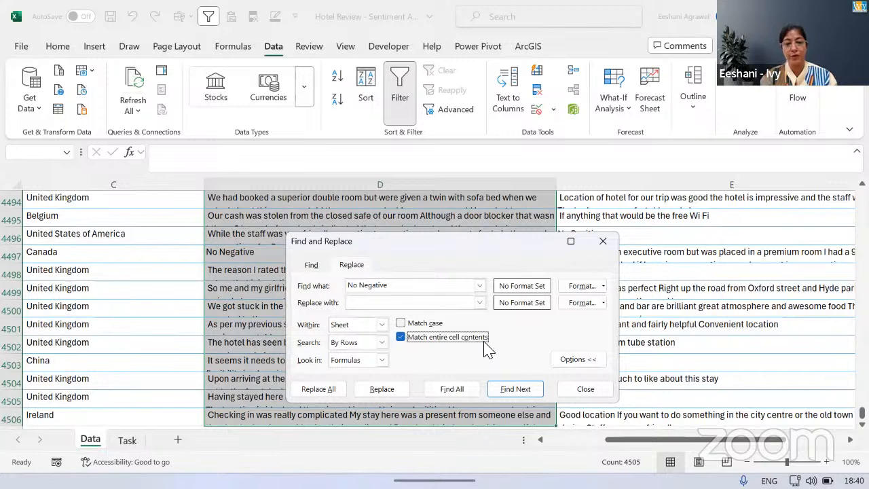
pyautogui.click(332, 393)
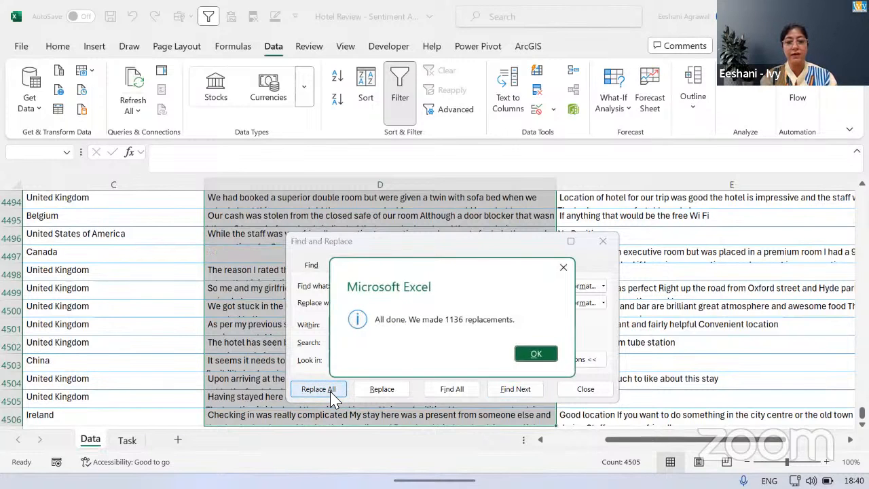
pyautogui.click(535, 354)
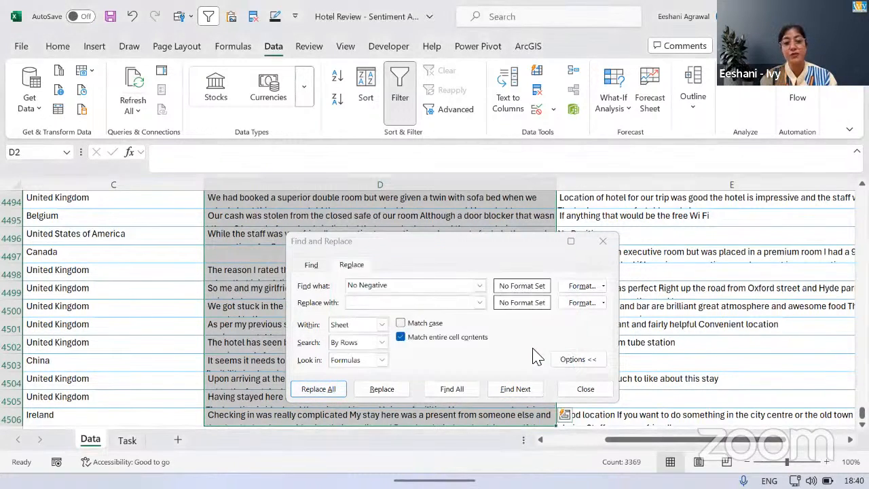
pyautogui.click(585, 390)
# - Go back to the start of the table and check the Negative_Review cells in the first rows
pyautogui.click(309, 259)
pyautogui.hotkey('ctrl', 'Up')
pyautogui.hotkey('ctrl', 'Up')
pyautogui.hotkey('ctrl', 'Up')
pyautogui.hotkey('ctrl', 'Up')
pyautogui.hotkey('ctrl', 'Up')
pyautogui.hotkey('ctrl', 'Up')
pyautogui.hotkey('ctrl', 'Up')
pyautogui.hotkey('ctrl', 'Up')
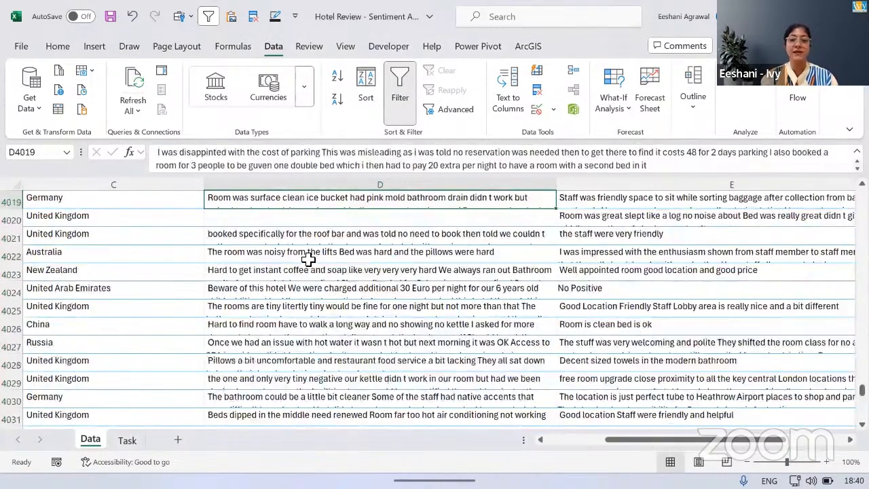
pyautogui.hotkey('ctrl', 'Up')
pyautogui.press('Right')
pyautogui.hotkey('ctrl', 'Up')
pyautogui.press('Left')
pyautogui.press('Down')
pyautogui.press('Down')
pyautogui.press('Down')
pyautogui.press('Down')
pyautogui.press('Down')
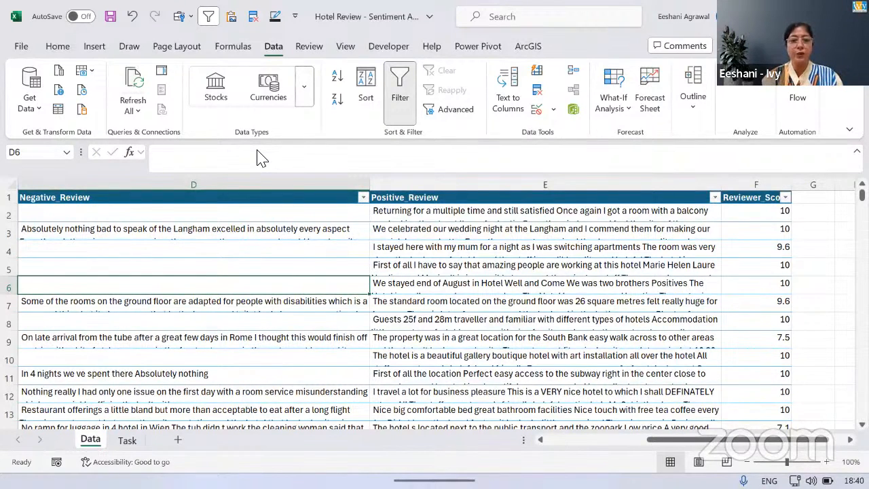
# - Switch to the YouTube live stream in Chrome and post the copied dataset link in its live chat
pyautogui.hotkey('alt', 'Tab')
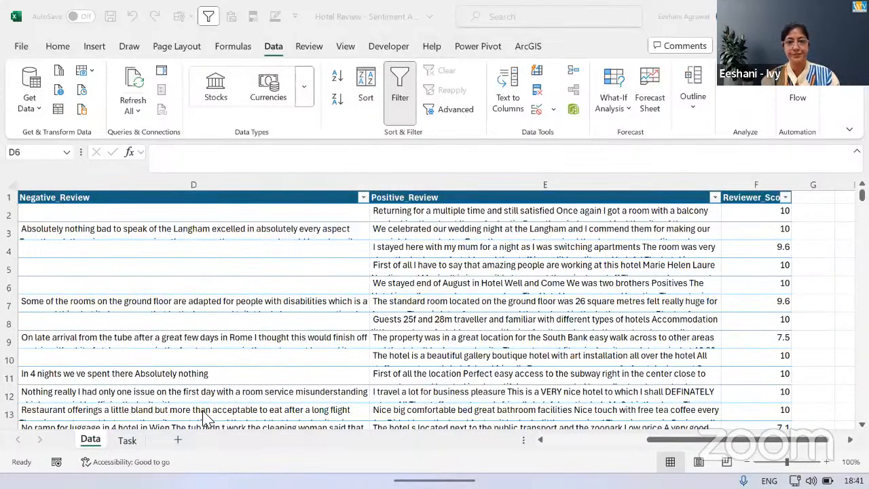
pyautogui.hotkey('alt', 'Tab')
pyautogui.hotkey('alt', 'Tab')
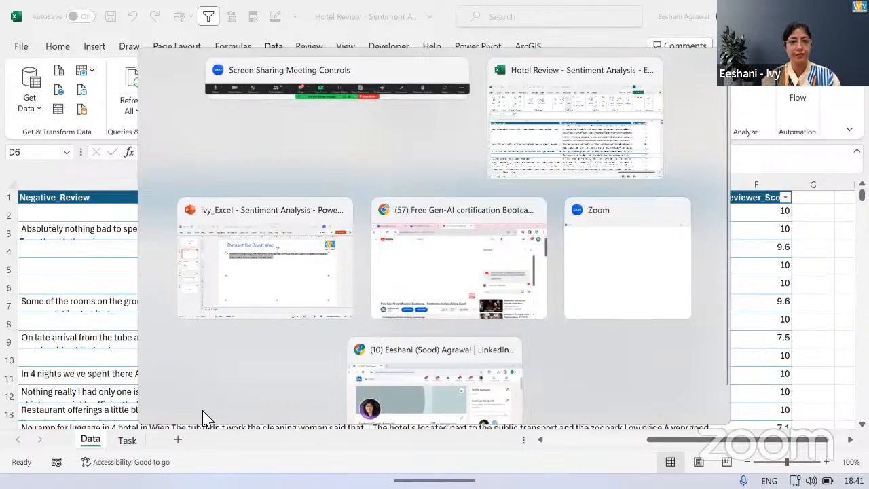
pyautogui.hotkey('alt', 'Tab')
pyautogui.hotkey('alt', 'Tab')
pyautogui.hotkey('alt', 'Tab')
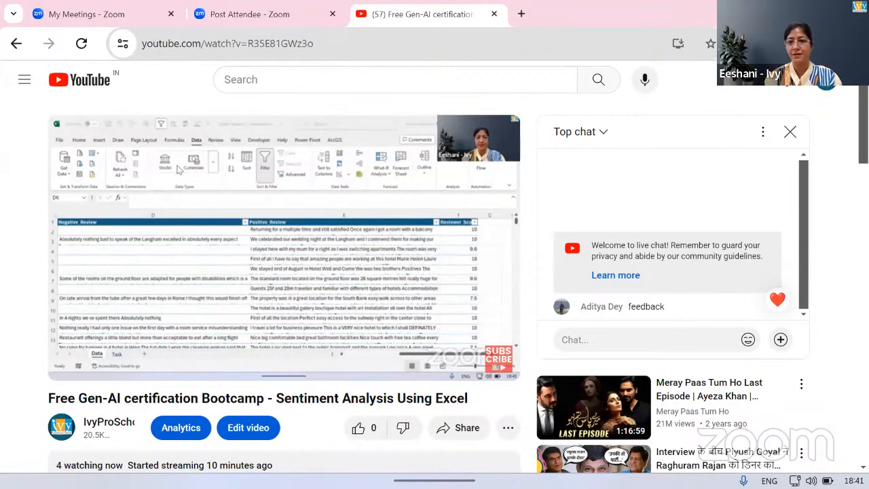
pyautogui.scroll(-2, 770, 178)
pyautogui.click(605, 198)
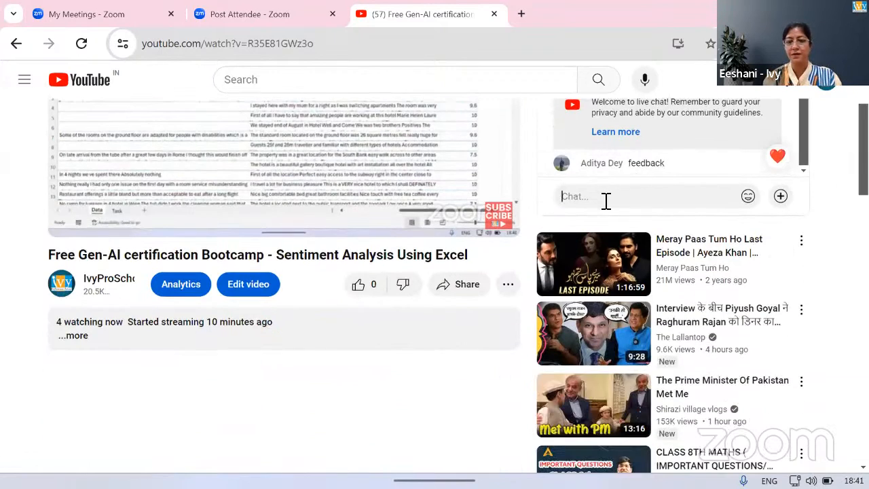
pyautogui.hotkey('ctrl', 'v')
pyautogui.click(780, 197)
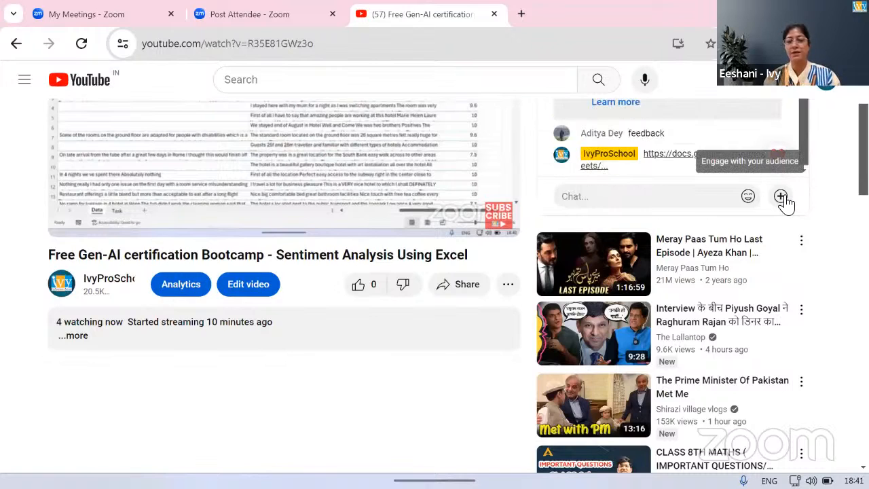
# - Post the message "Dataset" in the live chat
pyautogui.click(627, 197)
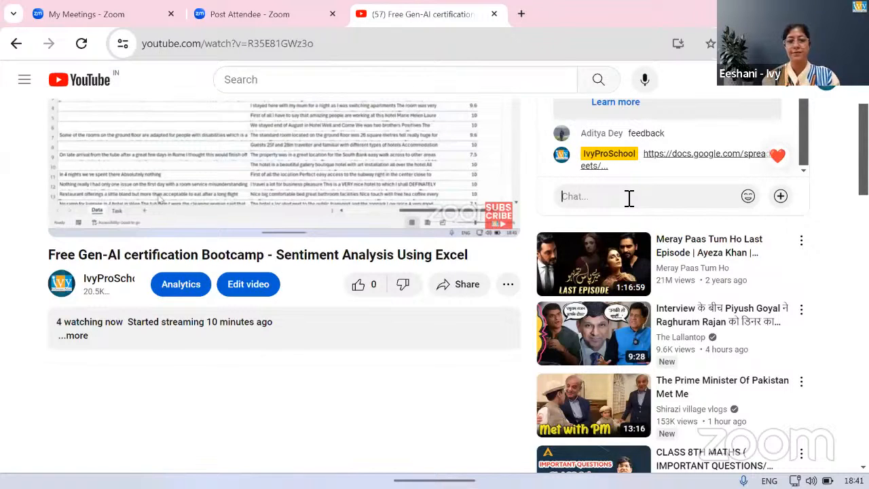
pyautogui.write('Dataset')
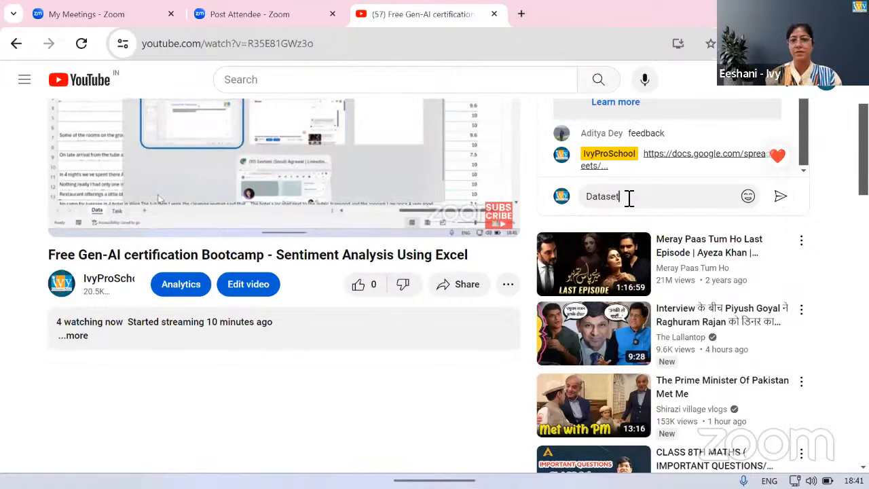
pyautogui.press('Return')
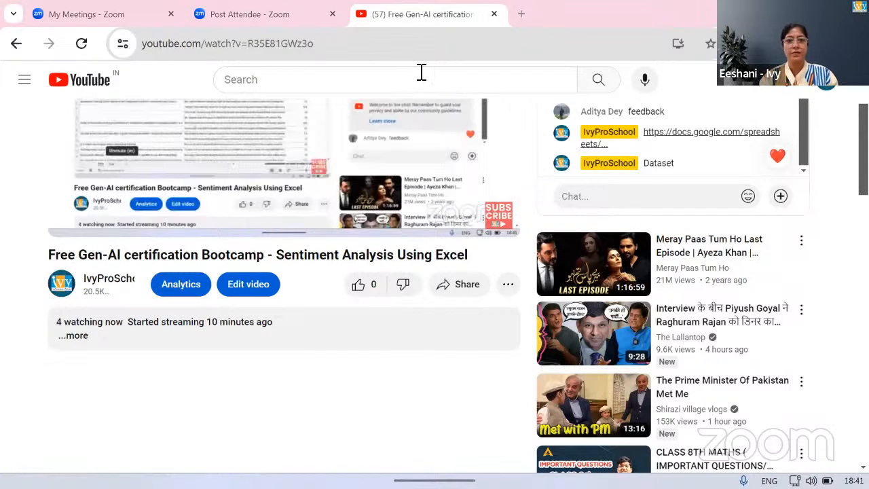
# - Switch back to the Hotel Review workbook in Excel and read the assignment on the Task sheet
pyautogui.hotkey('alt', 'Tab')
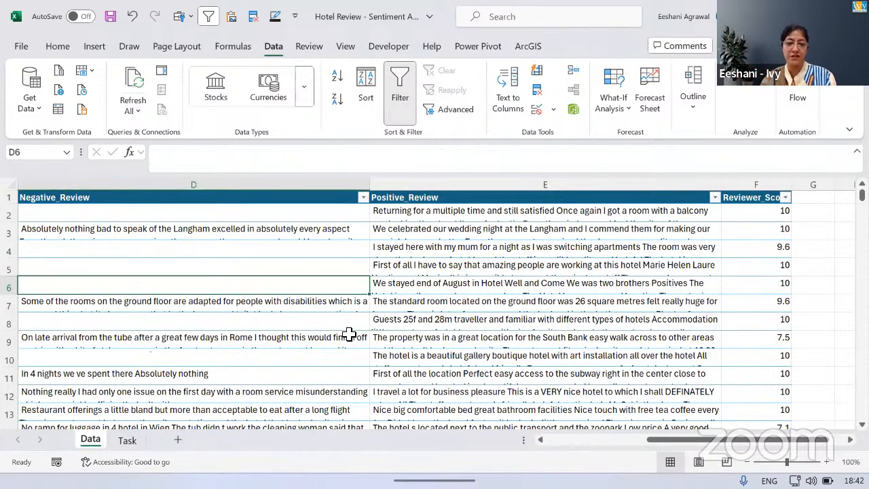
pyautogui.click(126, 440)
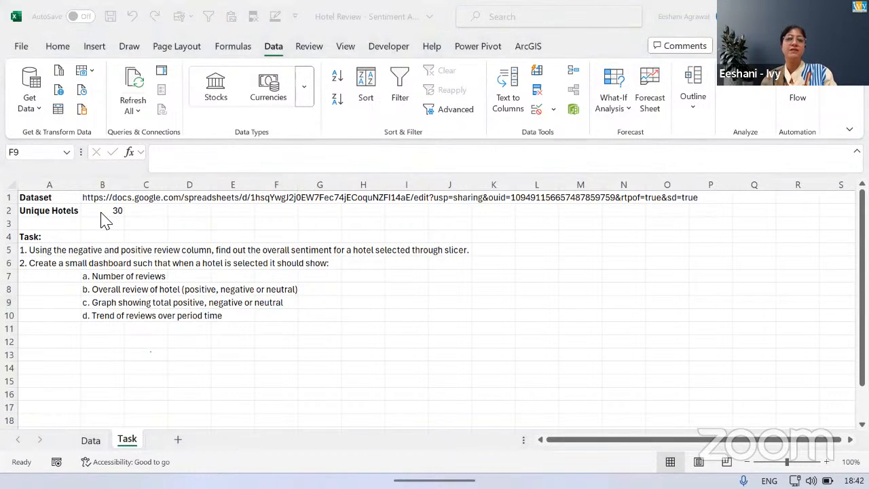
# - On the Data sheet, filter the Hotel_Name column to show only the Club Quarters Hotel Lincoln s Inn reviews
pyautogui.click(95, 441)
pyautogui.click(143, 267)
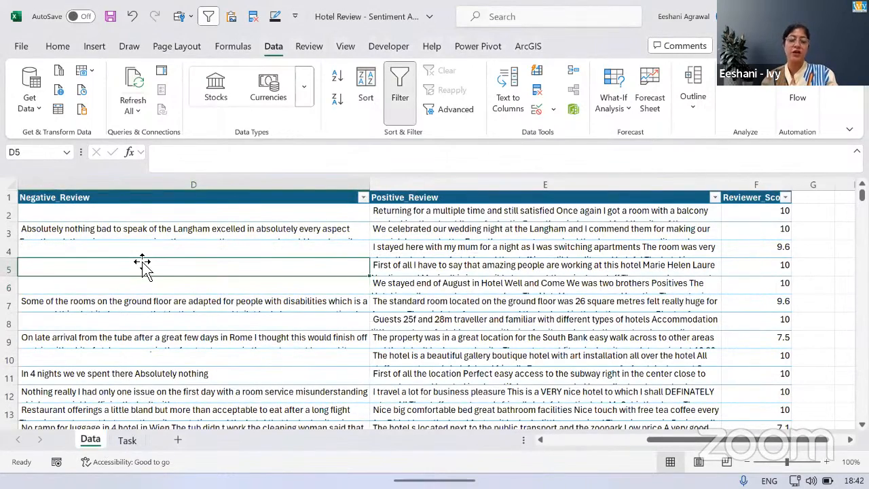
pyautogui.press('Left')
pyautogui.press('Left')
pyautogui.press('Left')
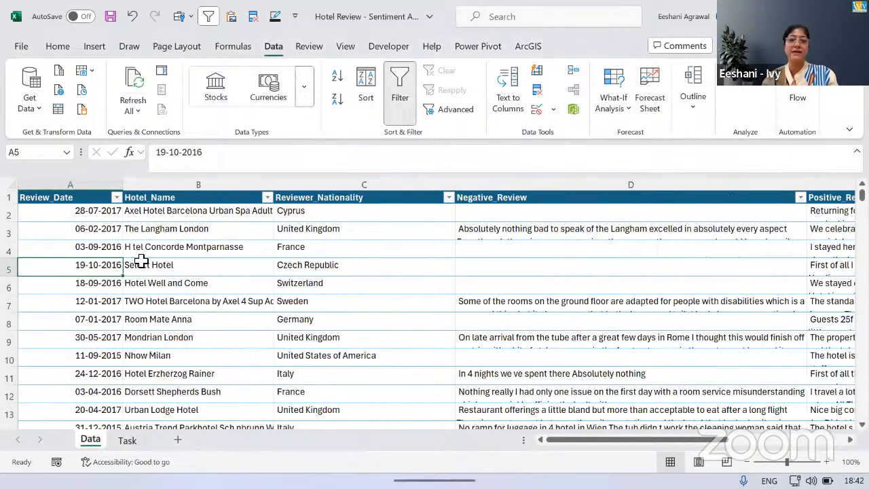
pyautogui.click(267, 196)
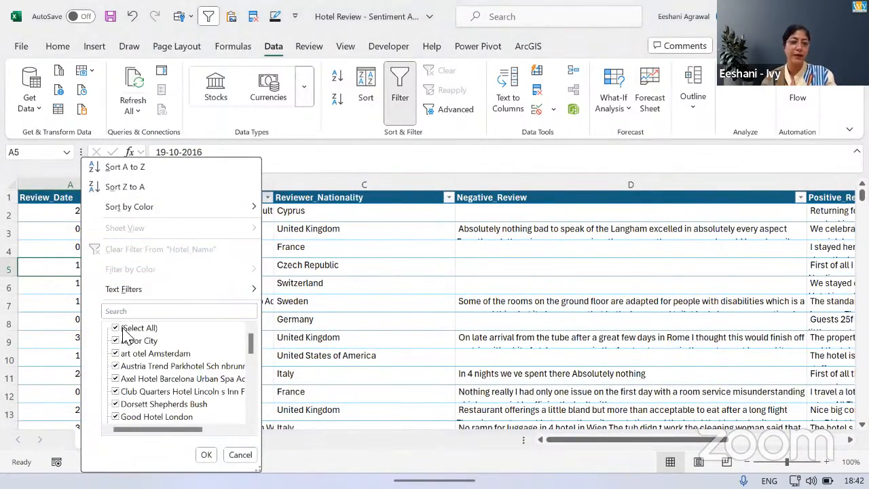
pyautogui.click(125, 329)
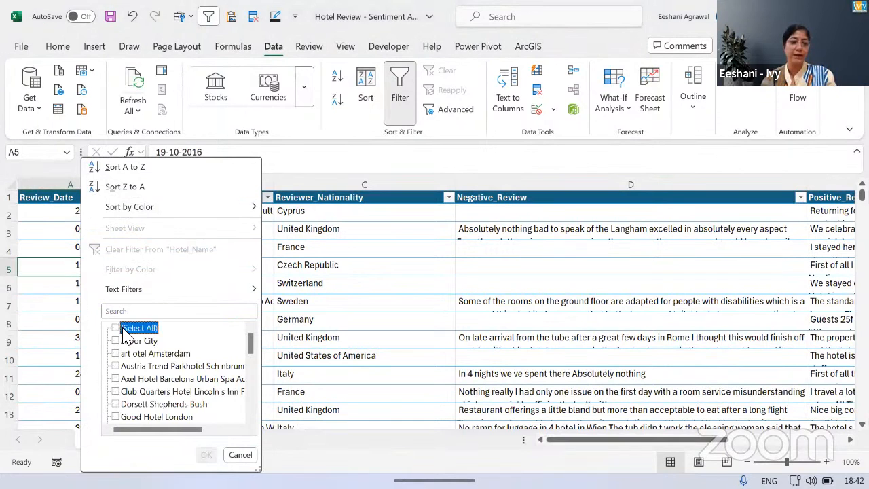
pyautogui.click(150, 393)
pyautogui.click(207, 454)
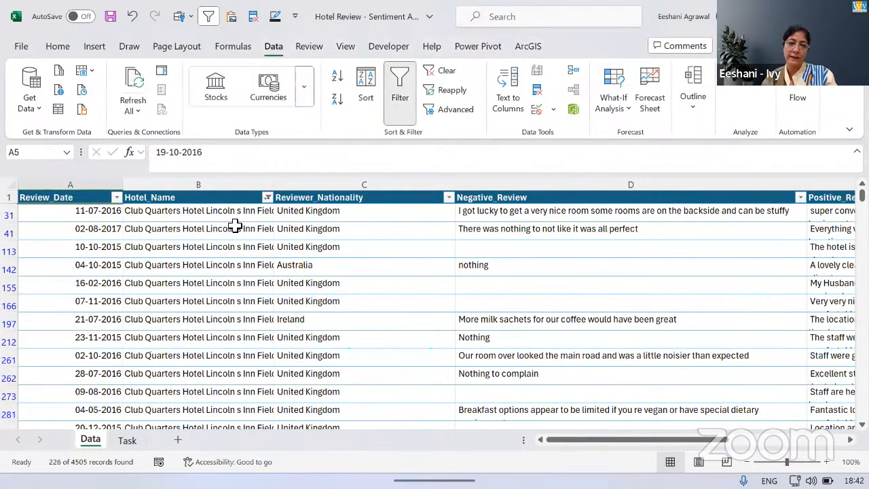
# - Clear the filter from the Hotel_Name column
pyautogui.click(268, 197)
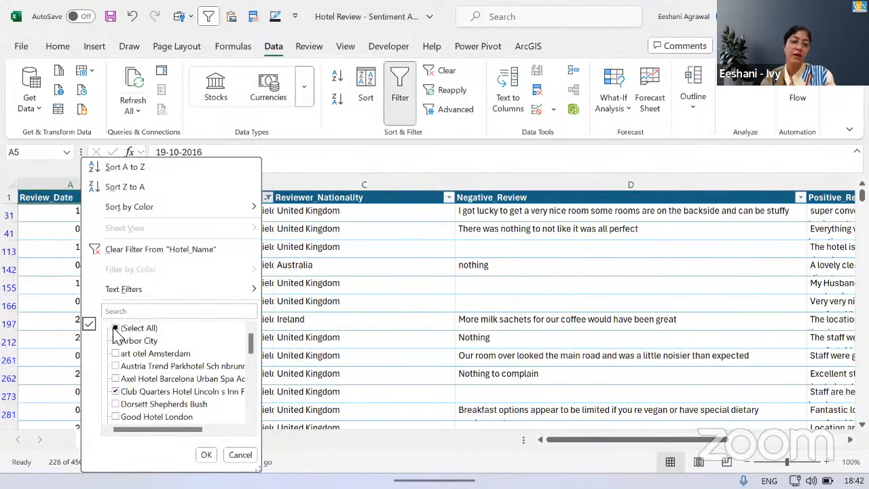
pyautogui.click(115, 328)
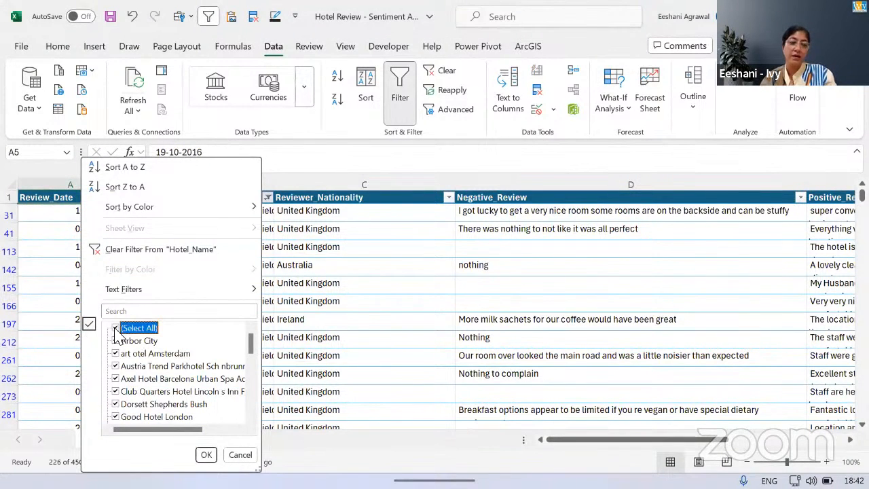
pyautogui.click(165, 250)
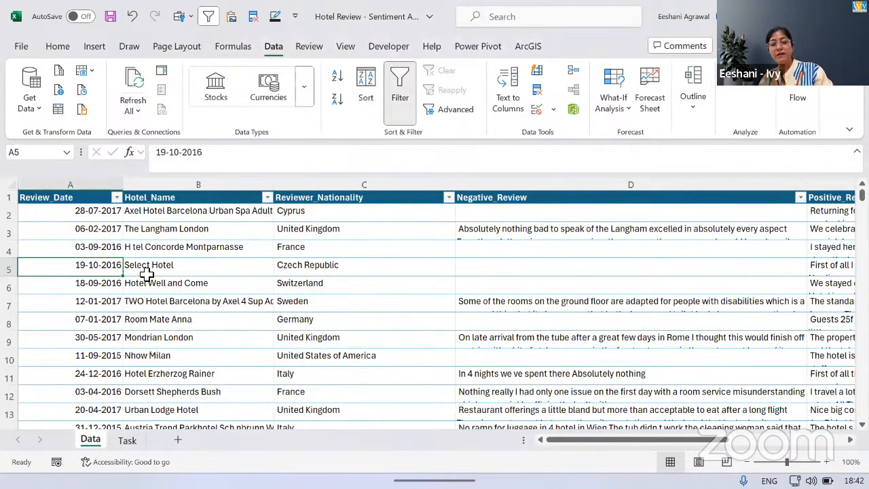
# - Select every hotel name in column B of the Data sheet to check how many reviews there are
pyautogui.press('Up')
pyautogui.press('Up')
pyautogui.press('Up')
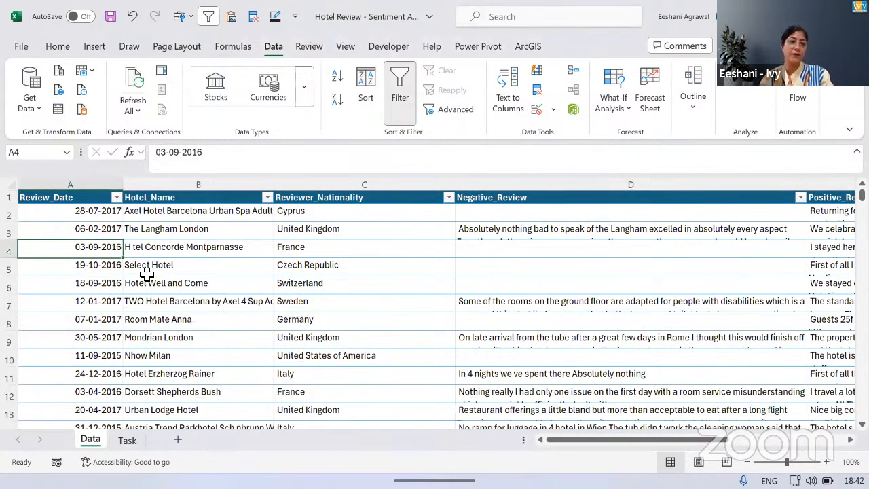
pyautogui.press('Right')
pyautogui.hotkey('ctrl', 'shift', 'Down')
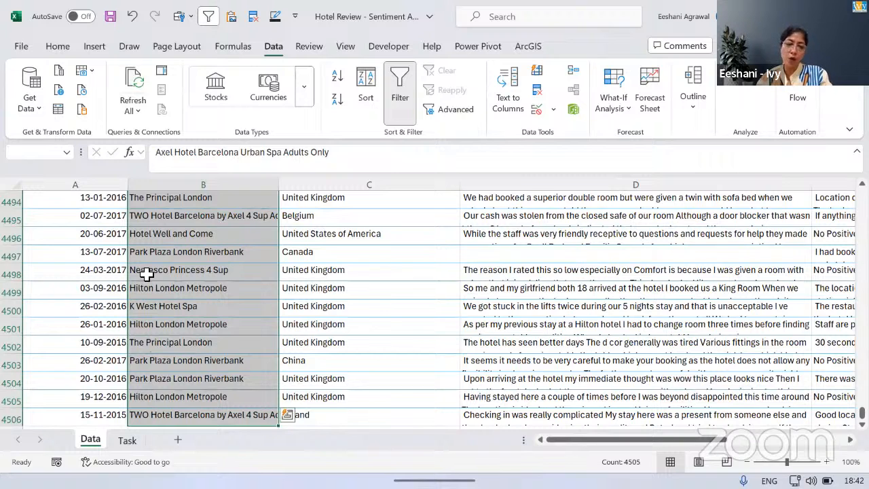
# - Check the Unique Hotels figure in cell B2 of the Task sheet
pyautogui.hotkey('ctrl', 'pagedown')
pyautogui.press('Left')
pyautogui.press('Left')
pyautogui.press('Up')
pyautogui.press('Up')
pyautogui.press('Up')
pyautogui.press('Up')
pyautogui.press('Up')
pyautogui.press('Up')
pyautogui.press('Up')
pyautogui.press('Left')
pyautogui.press('Left')
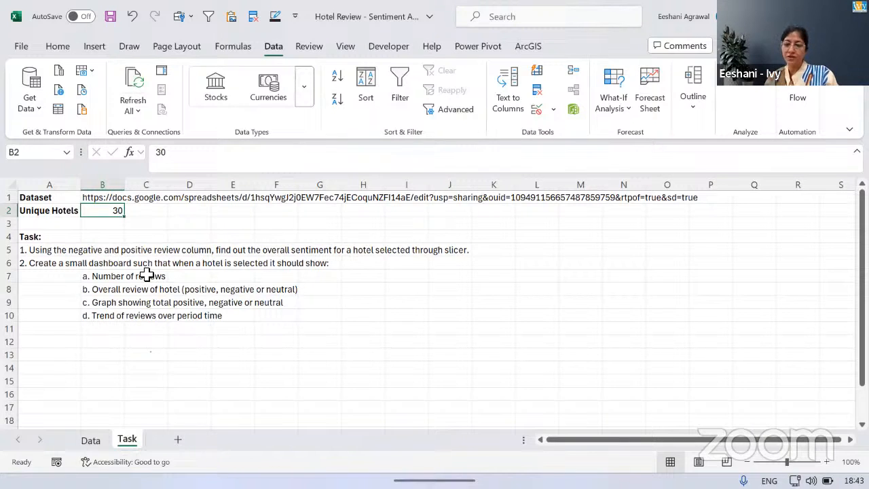
# - Return to the Data sheet and examine the Negative_Review and Positive_Review columns, including the first positive review's full text
pyautogui.hotkey('ctrl', 'pageup')
pyautogui.hotkey('ctrl', 'shift', 'Down')
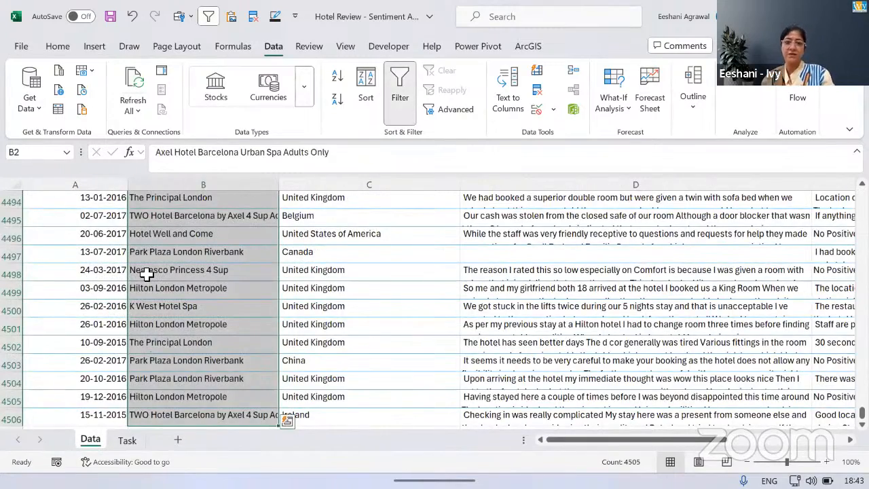
pyautogui.press('Up')
pyautogui.press('Right')
pyautogui.press('Right')
pyautogui.press('Right')
pyautogui.press('Left')
pyautogui.press('Right')
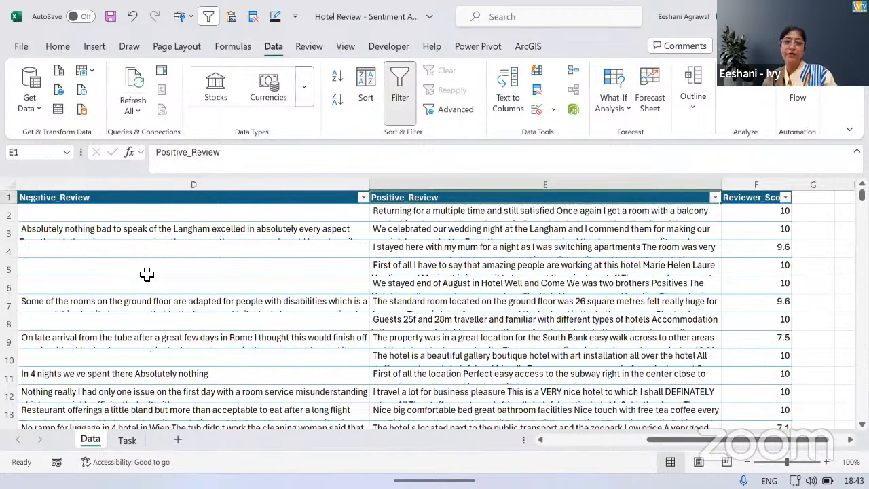
pyautogui.press('Left')
pyautogui.press('Down')
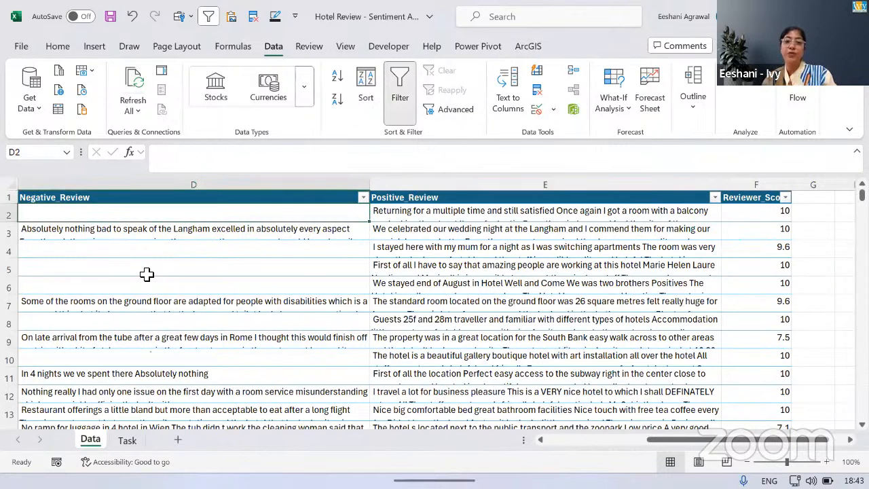
pyautogui.press('Right')
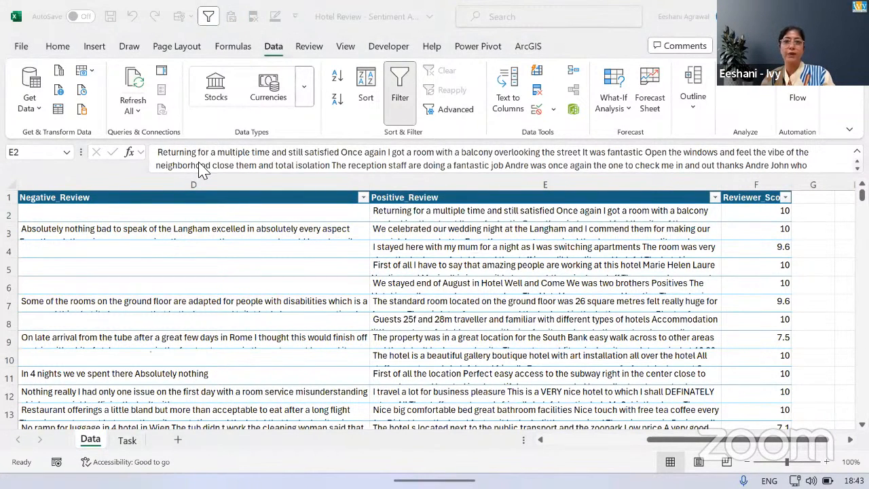
pyautogui.click(655, 210)
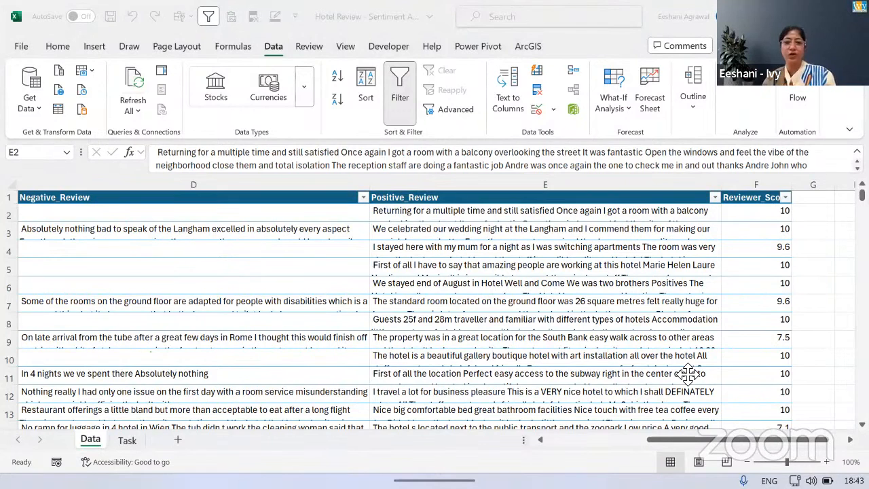
pyautogui.click(360, 213)
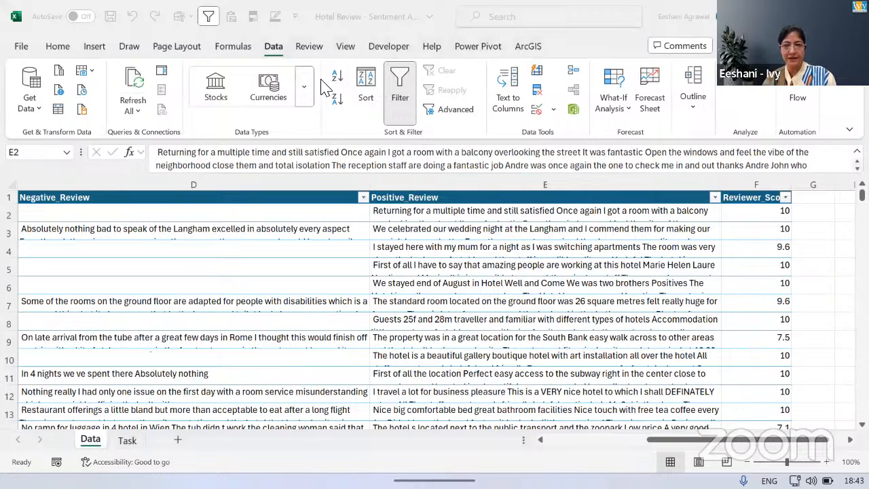
# - Add an "Overall Review" column heading in G1 beside Reviewer_Score and fit the column width to it
pyautogui.click(531, 211)
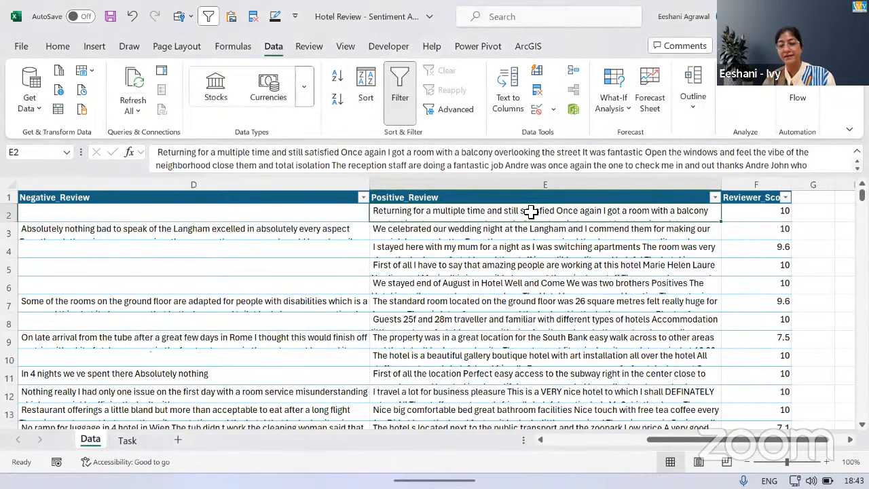
pyautogui.press('Right')
pyautogui.press('Right')
pyautogui.press('Right')
pyautogui.press('Right')
pyautogui.press('Left')
pyautogui.press('Left')
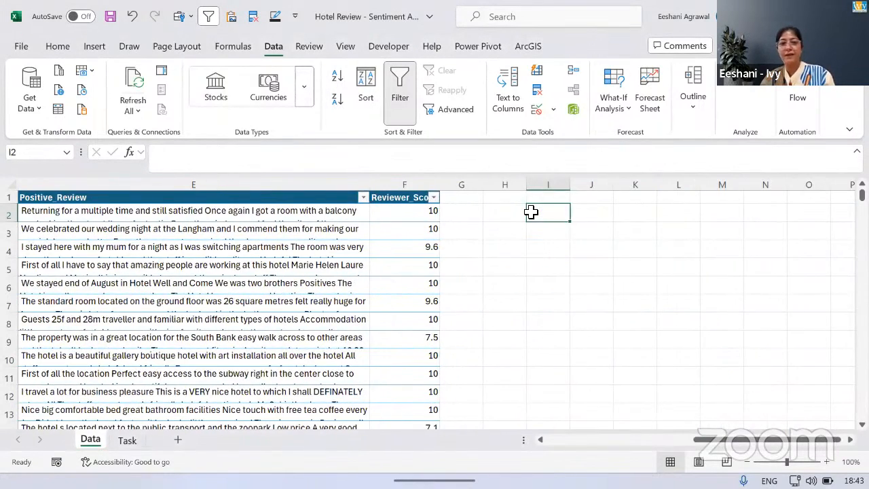
pyautogui.press('Up')
pyautogui.write('Overa')
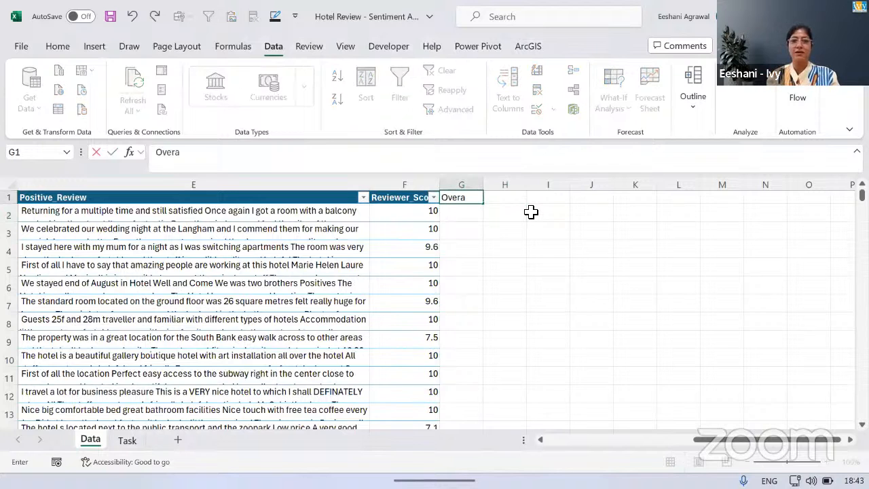
pyautogui.write('ll')
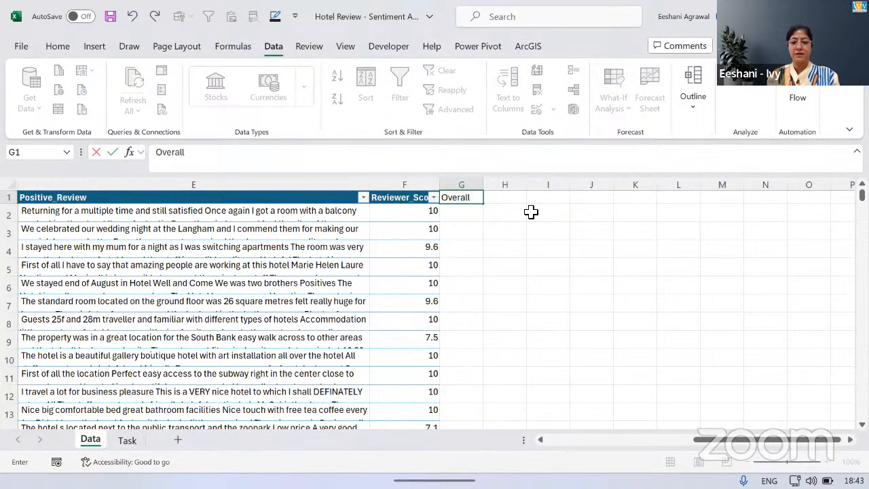
pyautogui.write(' Review')
pyautogui.press('Return')
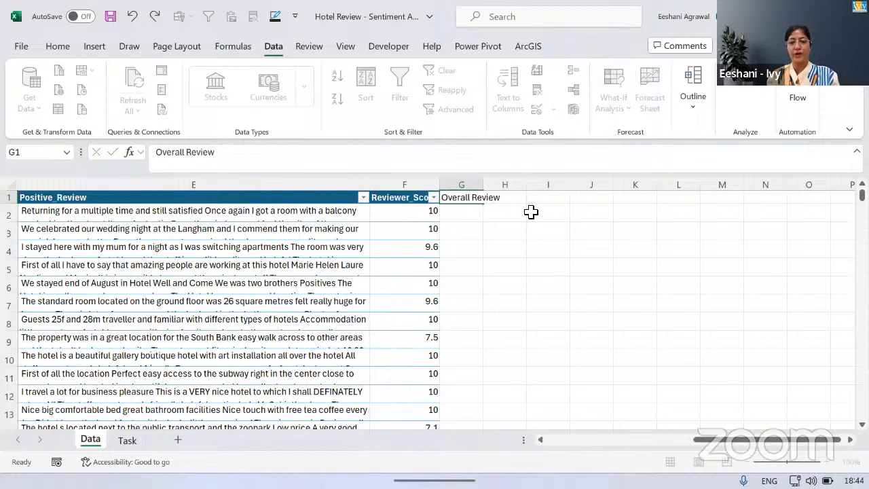
pyautogui.doubleClick(483, 185)
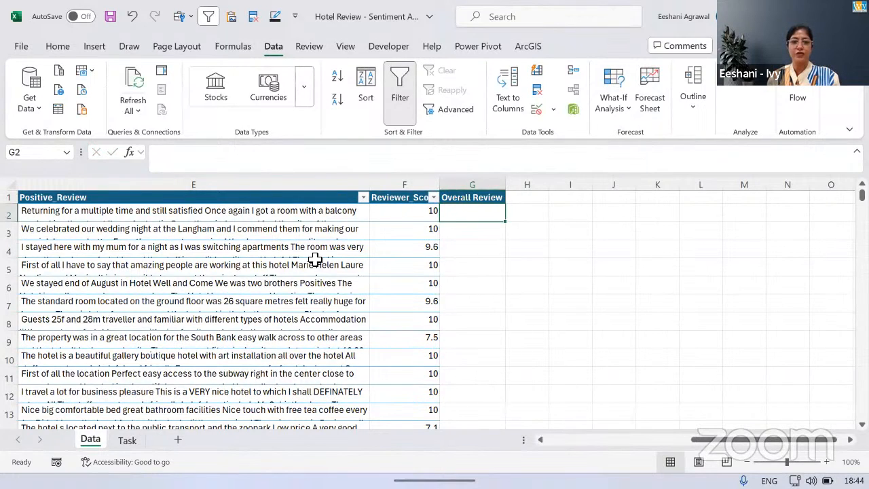
# - Turn off the filter buttons on the header row and go to cell G2 under Overall Review
pyautogui.click(317, 261)
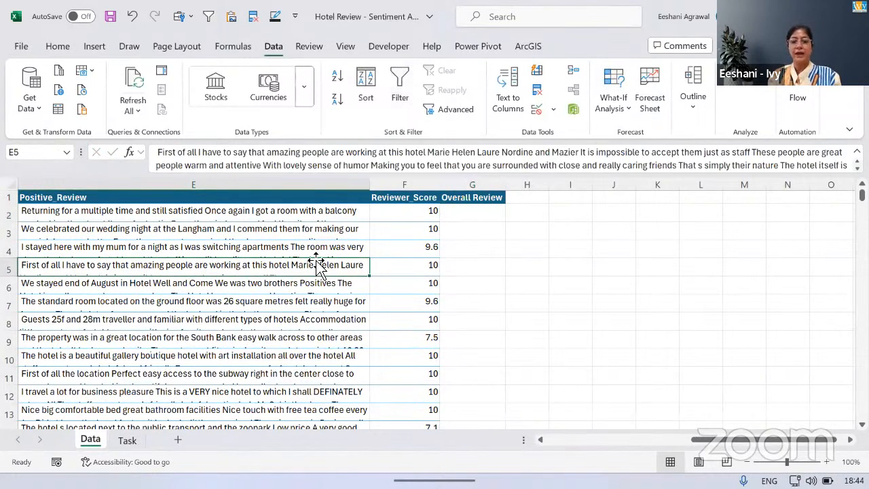
pyautogui.press('Up')
pyautogui.press('Up')
pyautogui.press('Up')
pyautogui.press('Right')
pyautogui.press('Right')
# - Start a TEXTJOIN formula in G2 with " . " as the delimiter
pyautogui.write('=text')
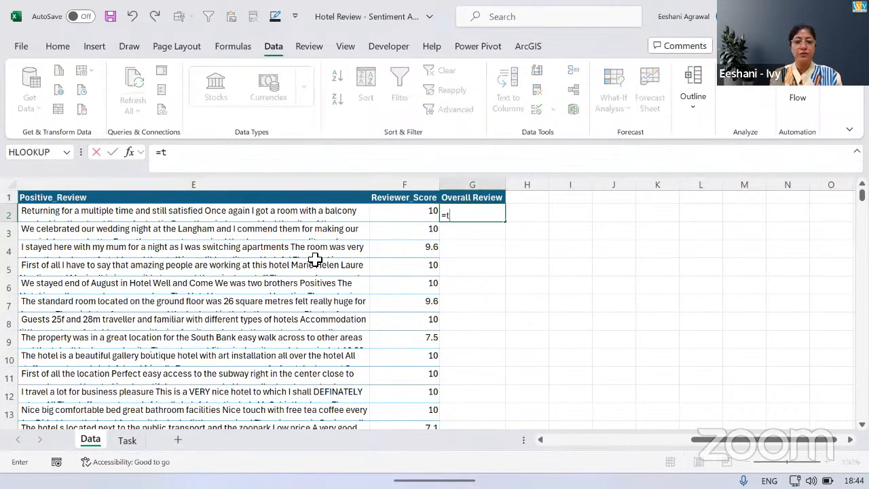
pyautogui.press('Down')
pyautogui.press('Down')
pyautogui.press('Down')
pyautogui.press('Tab')
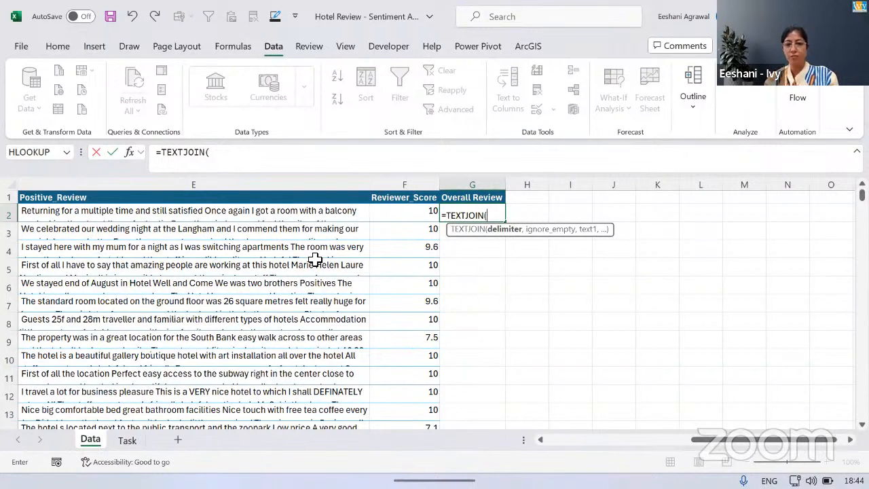
pyautogui.write('" .')
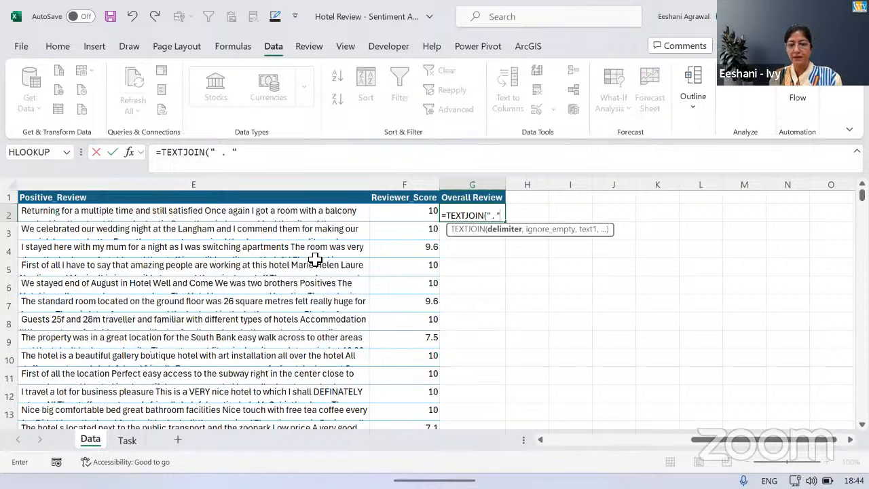
pyautogui.write(',')
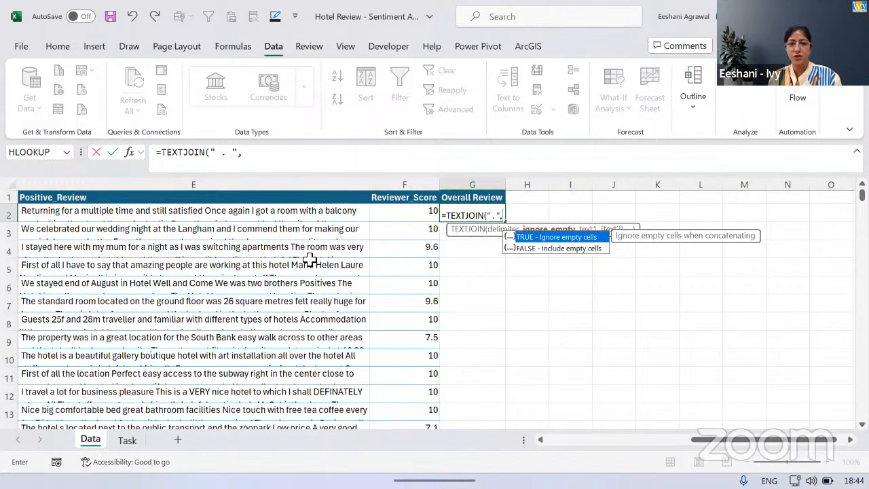
# - Complete the TEXTJOIN formula in G2 with TRUE to ignore empty cells and D2:E2 as the text to join
pyautogui.click(495, 215)
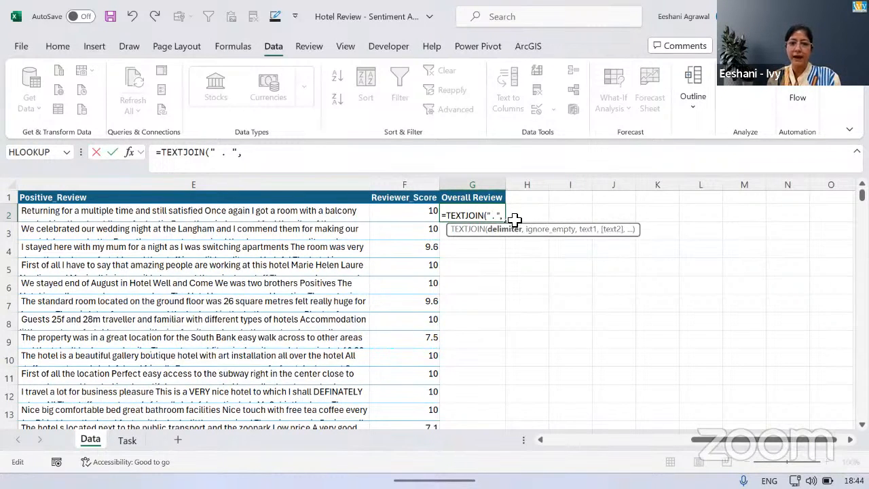
pyautogui.click(505, 216)
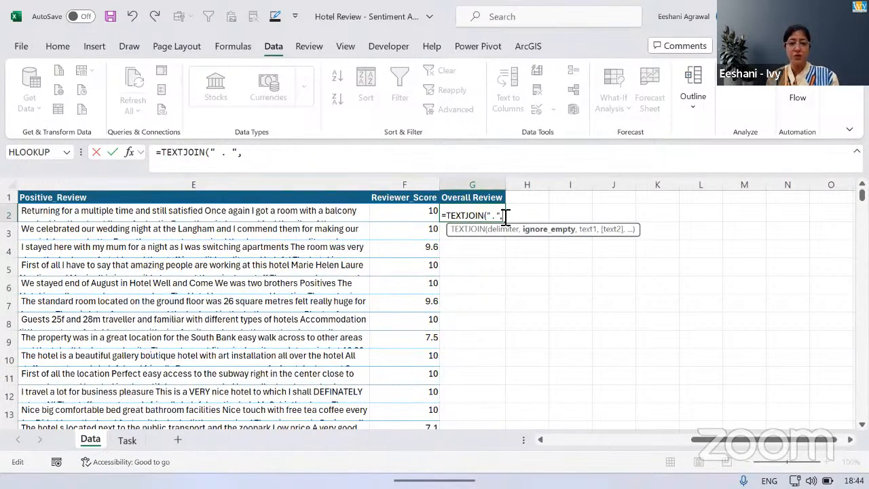
pyautogui.press('BackSpace')
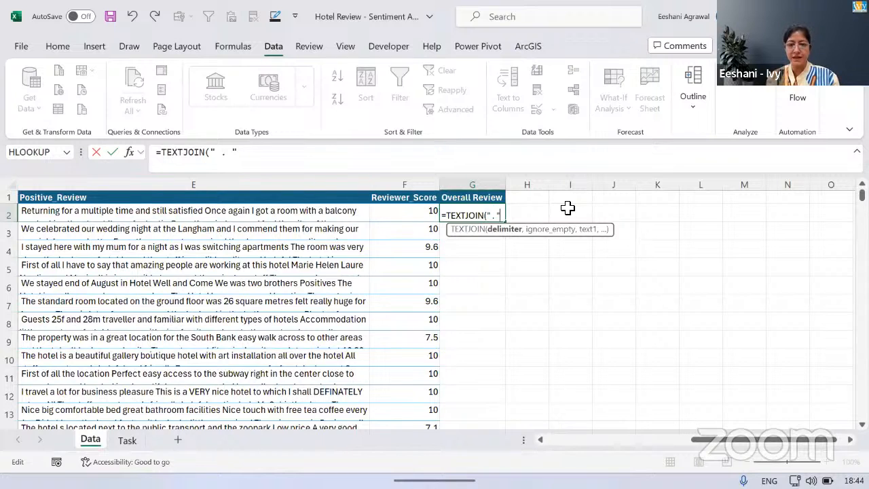
pyautogui.write(',')
pyautogui.press('Tab')
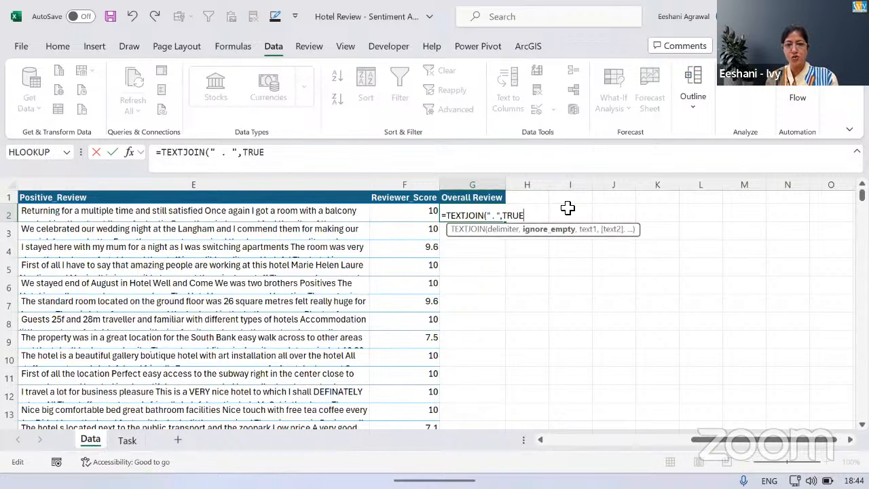
pyautogui.write(',')
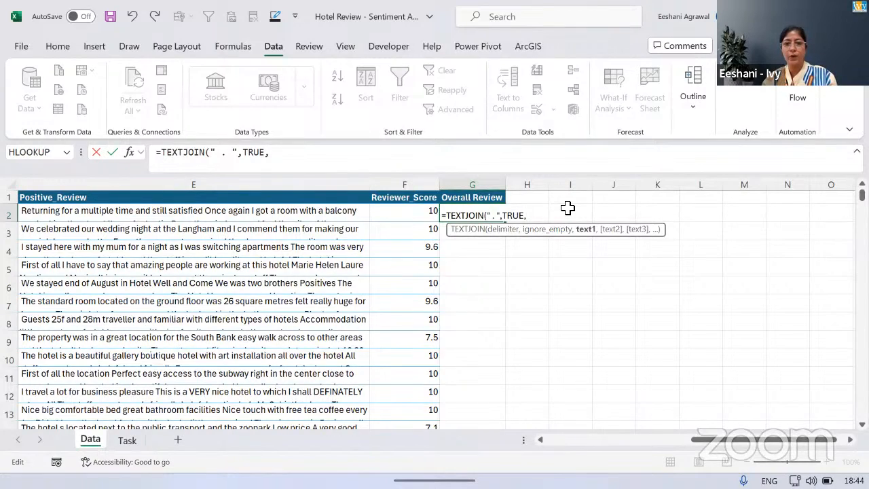
pyautogui.click(308, 215)
pyautogui.hotkey('shift', 'Left')
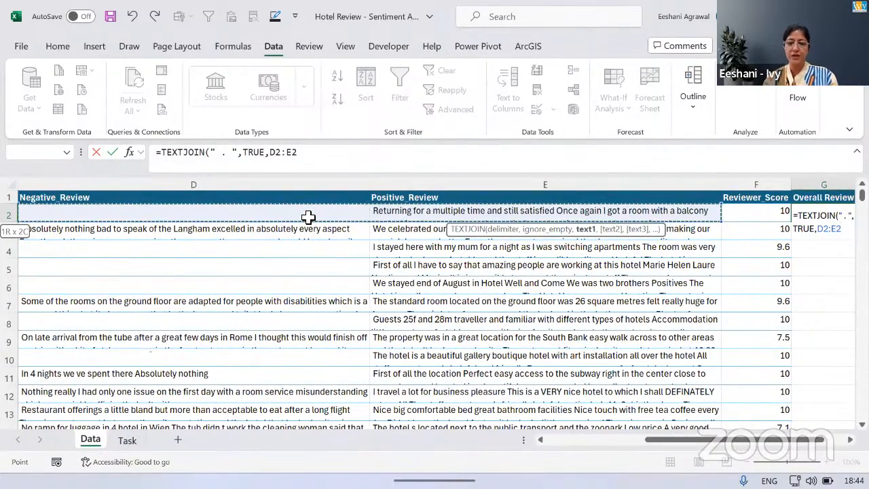
pyautogui.write(')')
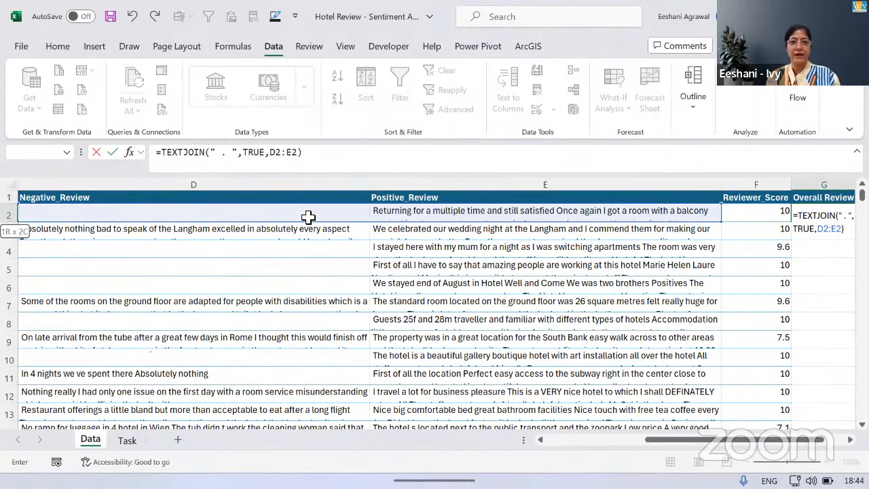
pyautogui.hotkey('ctrl', 'Return')
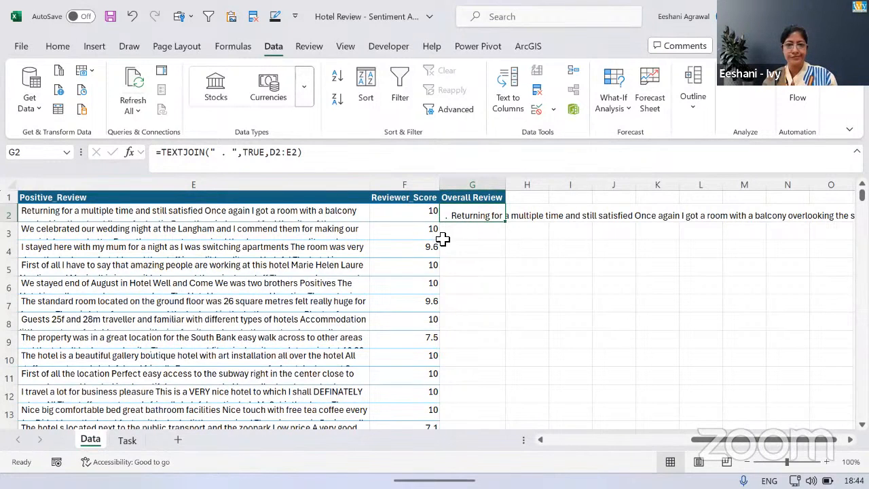
# - Remove the dot from the TEXTJOIN delimiter in G2 so the two reviews are separated only by space
pyautogui.doubleClick(469, 216)
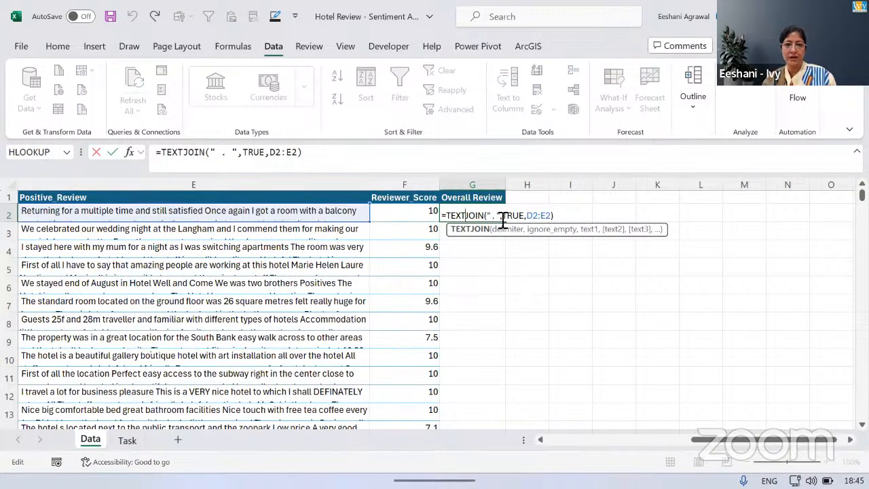
pyautogui.click(503, 221)
pyautogui.press('BackSpace')
pyautogui.press('BackSpace')
pyautogui.press('Return')
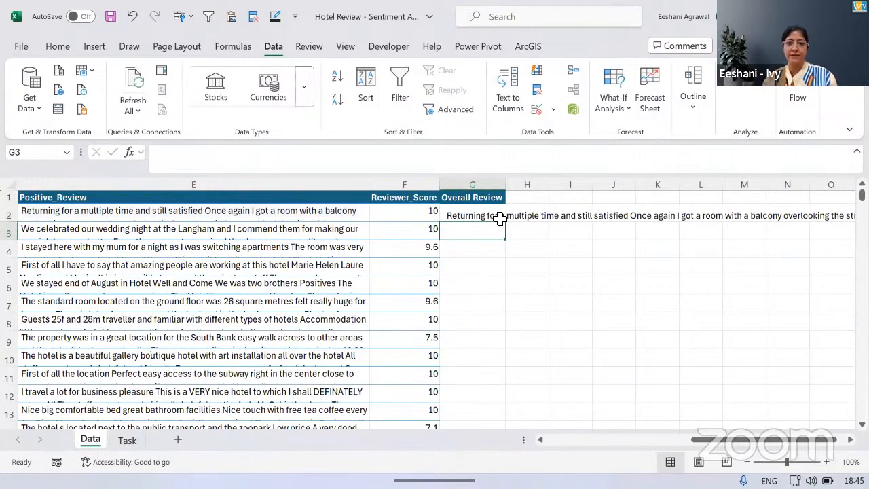
# - Wrap the G2 formula in TRIM so it reads =TRIM(TEXTJOIN(" ",TRUE,D2:E2))
pyautogui.click(499, 217)
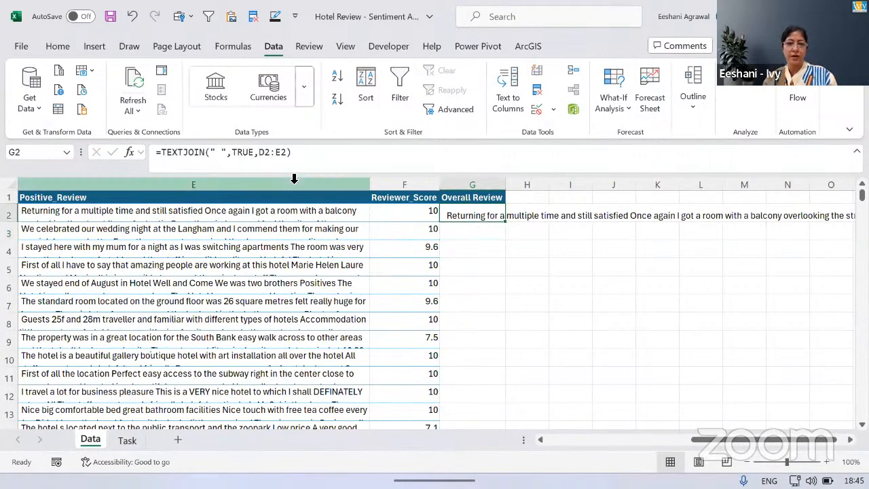
pyautogui.click(162, 155)
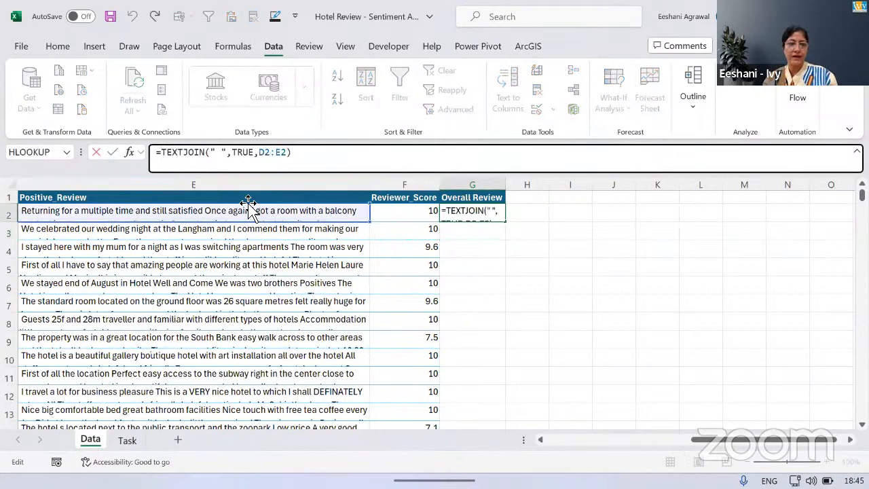
pyautogui.write('trim(')
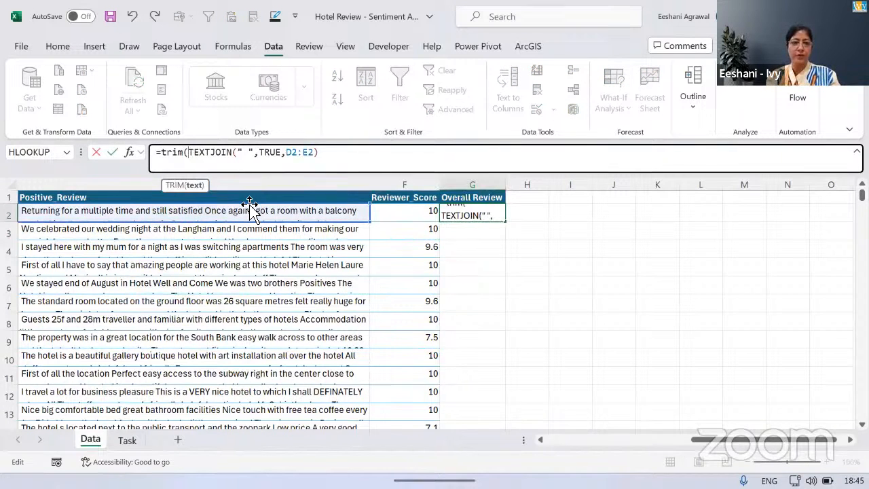
pyautogui.click(356, 156)
pyautogui.write(')')
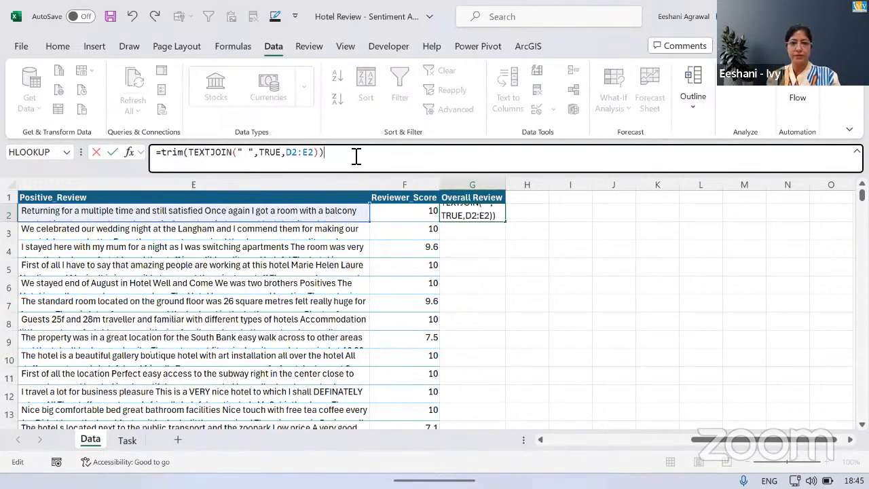
pyautogui.hotkey('ctrl', 'Return')
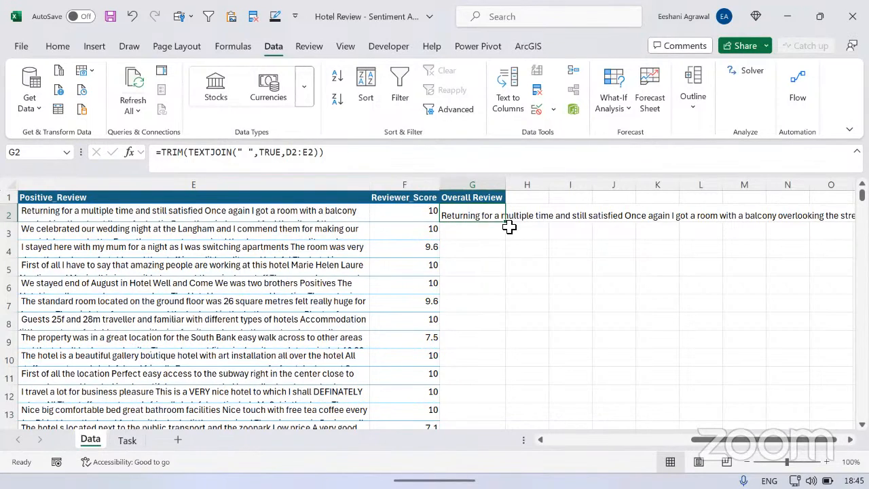
# - Widen the Overall Review column, wrap the text in G2 and increase the height of row 2
pyautogui.moveTo(510, 189); pyautogui.dragTo(660, 184)
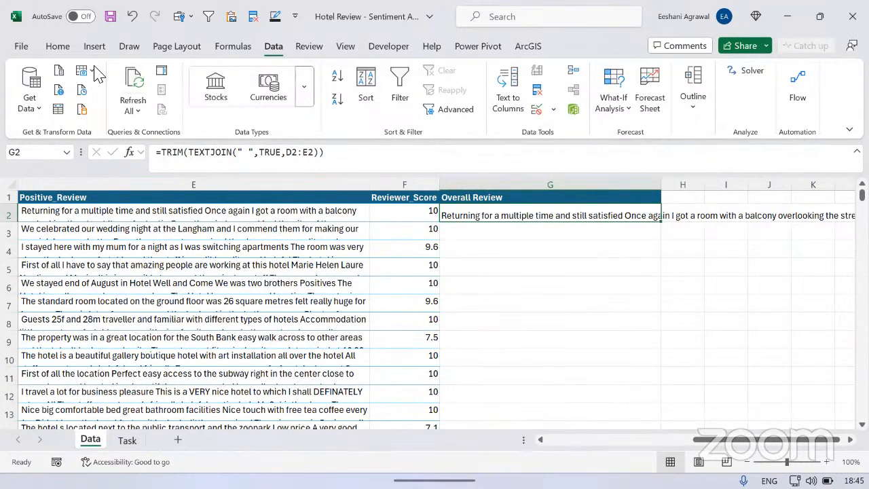
pyautogui.click(57, 45)
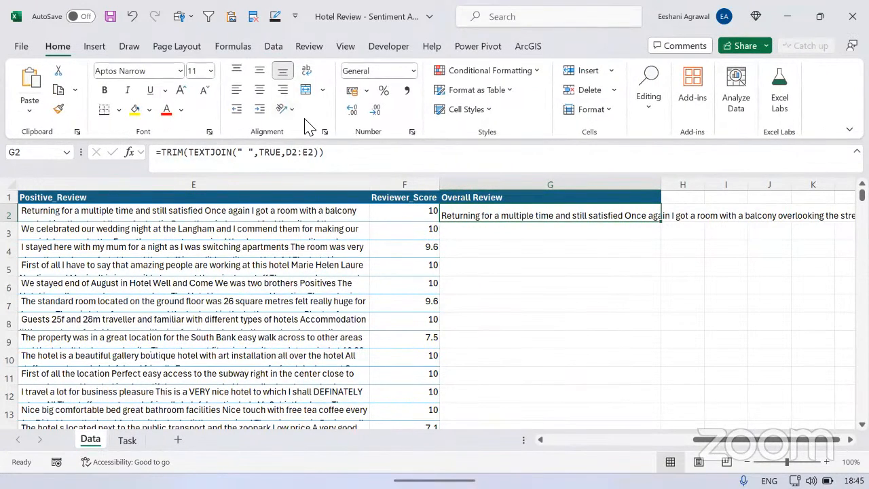
pyautogui.click(306, 71)
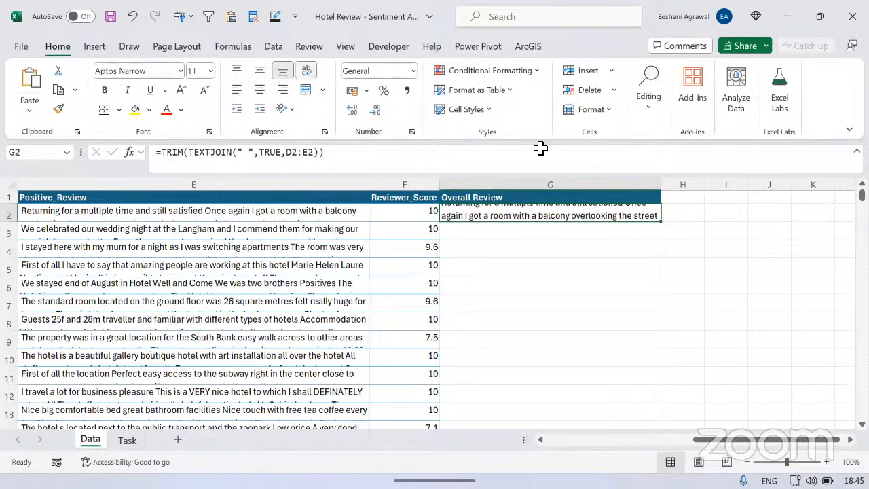
pyautogui.moveTo(662, 185); pyautogui.dragTo(695, 186)
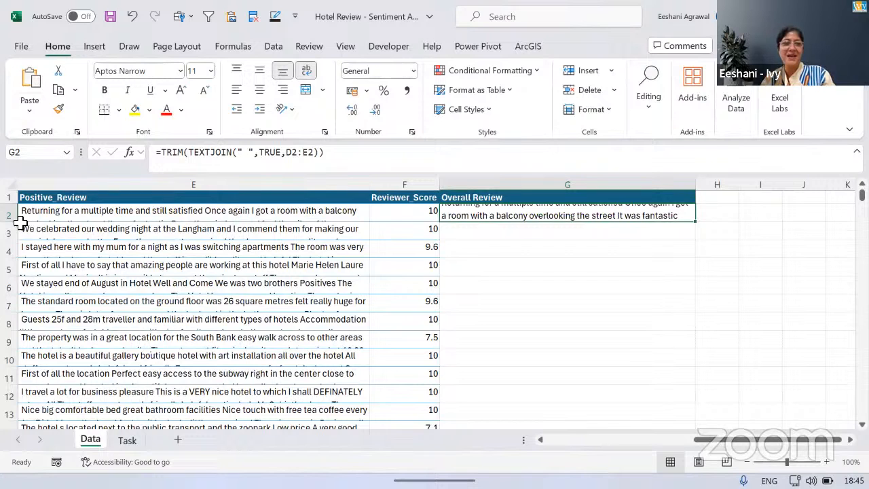
pyautogui.moveTo(15, 222); pyautogui.dragTo(28, 249)
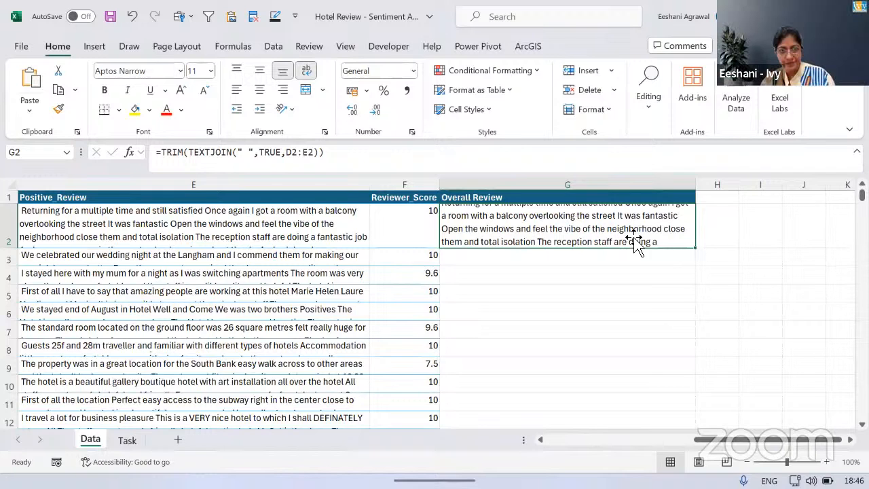
# - Fill the G2 formula down the whole Overall Review column and check that it reaches the last data row
pyautogui.doubleClick(697, 249)
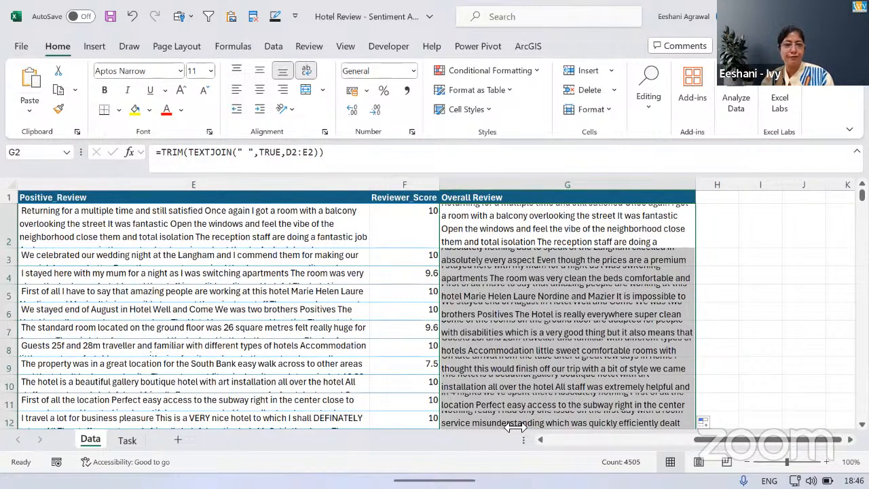
pyautogui.click(489, 224)
pyautogui.hotkey('ctrl', 'Down')
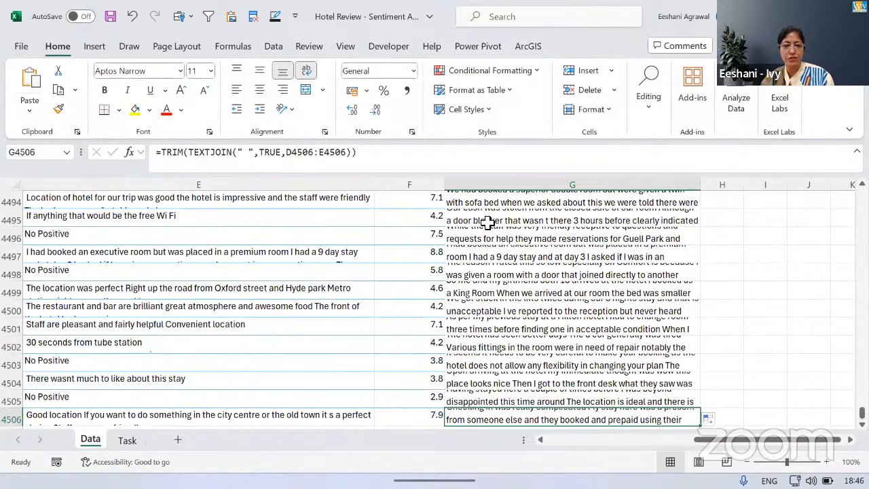
pyautogui.hotkey('ctrl', 'Up')
pyautogui.press('Down')
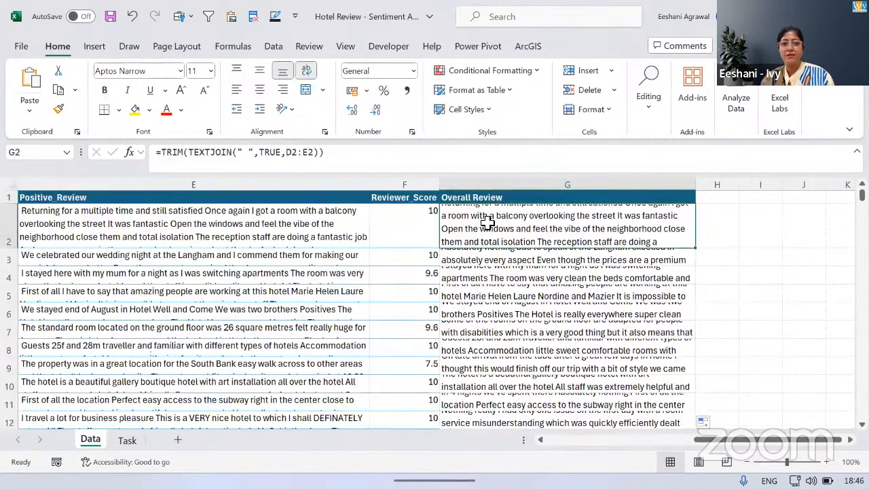
# - Replace the Overall Review formulas from G2 down to the last row with their values
pyautogui.hotkey('ctrl', 'shift', 'Down')
pyautogui.hotkey('ctrl', 'c')
pyautogui.hotkey('ctrl', 'Up')
pyautogui.press('Down')
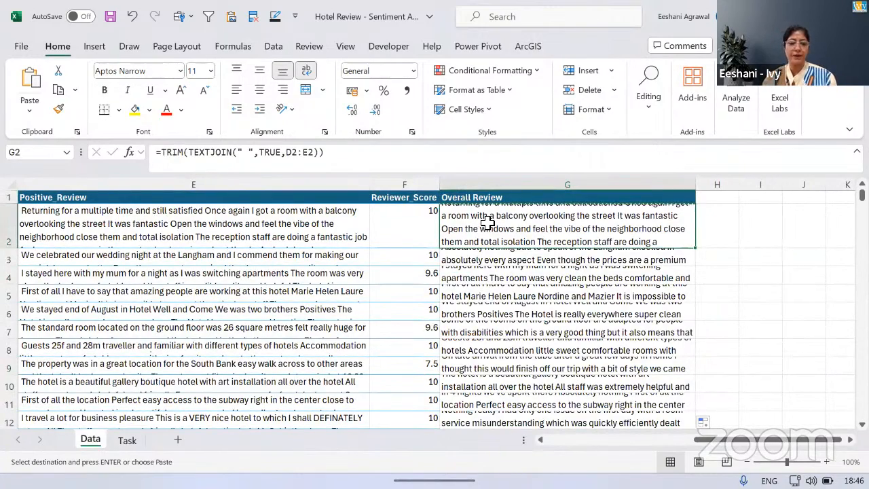
pyautogui.hotkey('ctrl', 'alt', 'v')
pyautogui.press('v')
pyautogui.press('Return')
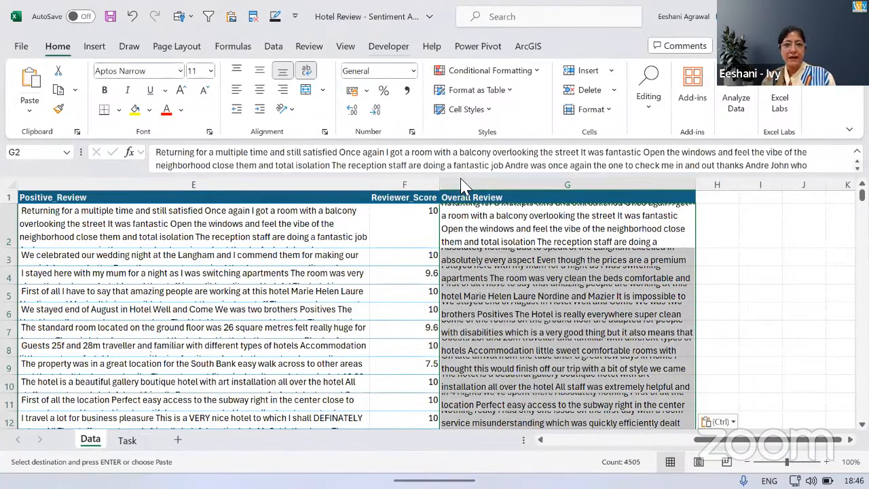
# - Search the add-ins for "azure" and open the Azure Machine Learning add-in with G2 selected
pyautogui.hotkey('alt', 'Tab')
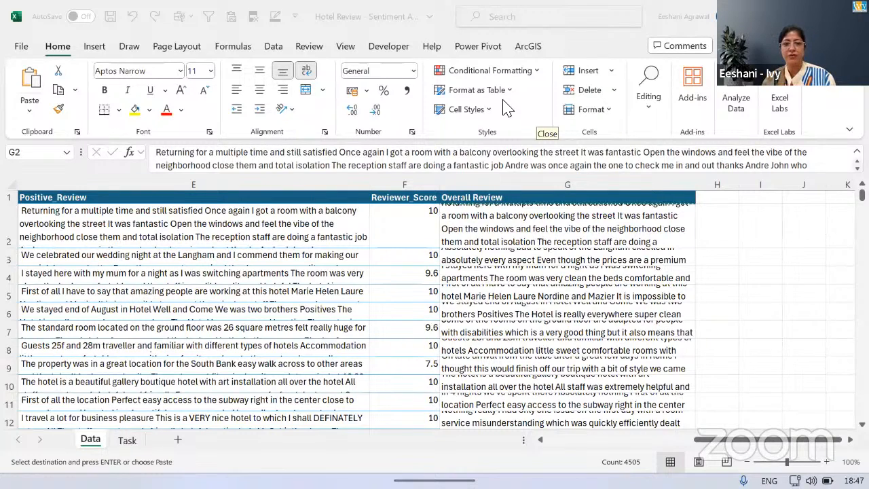
pyautogui.click(476, 214)
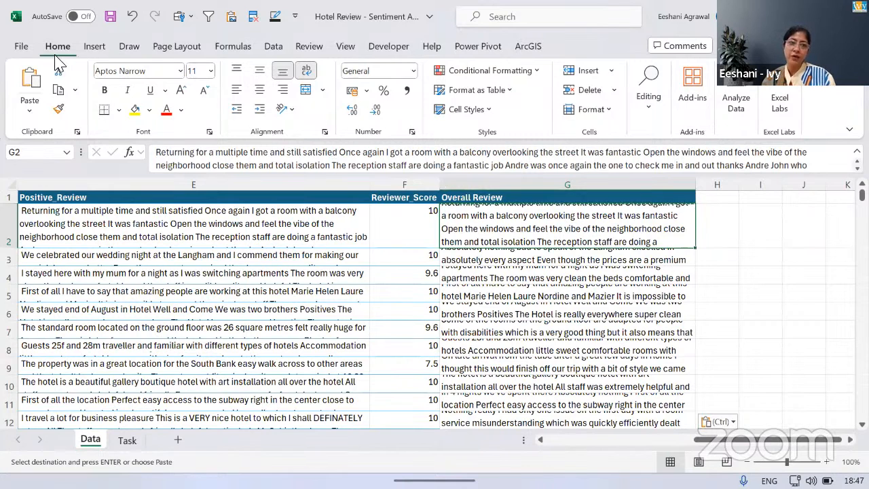
pyautogui.click(697, 99)
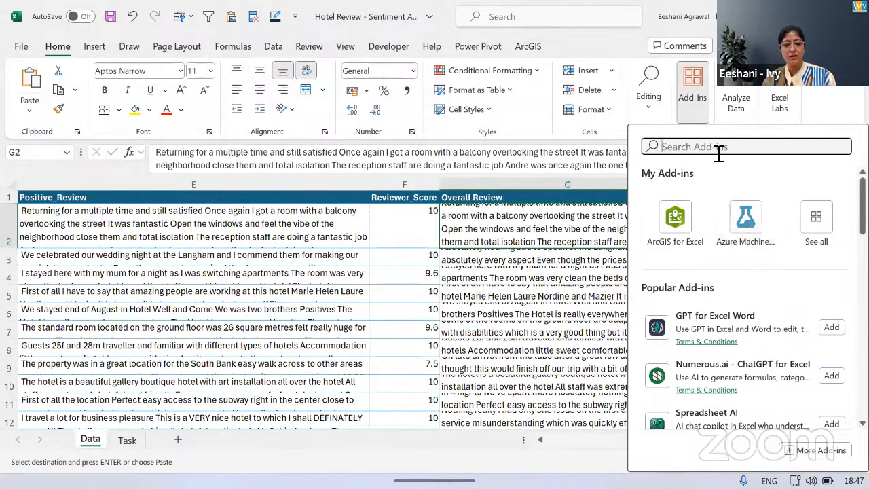
pyautogui.write('azure')
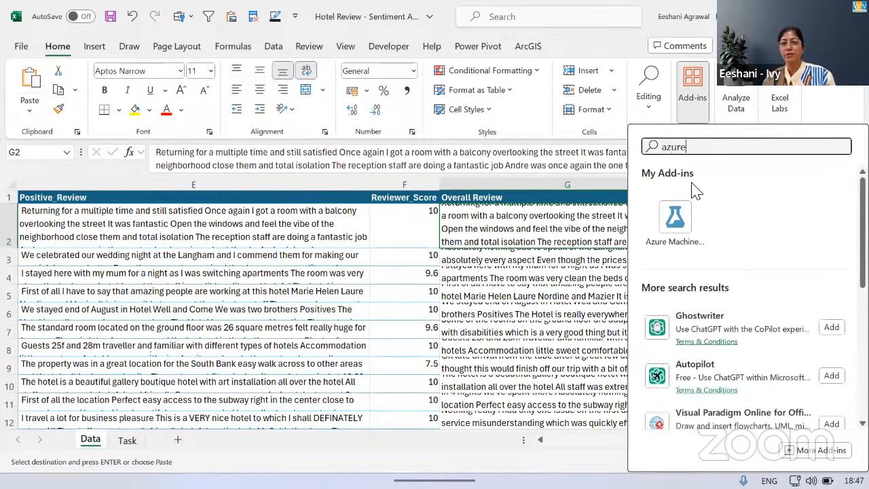
pyautogui.click(669, 230)
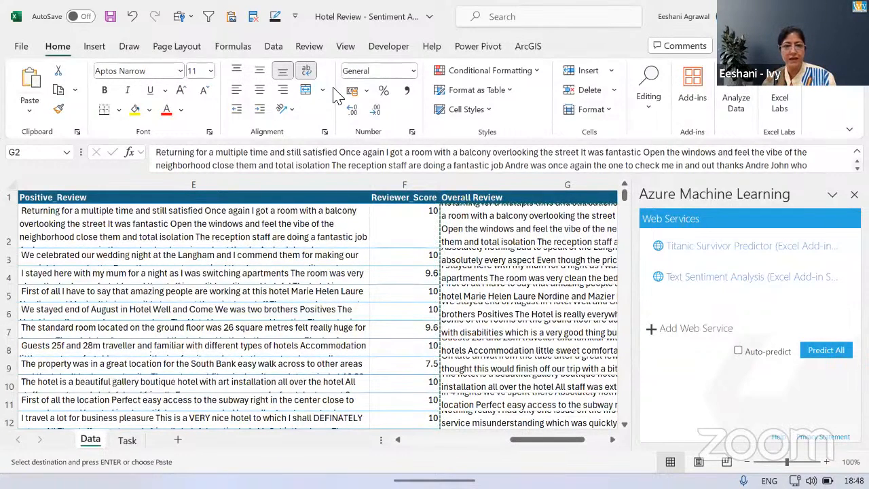
# - Switch to the PowerPoint presentation and copy the spreadsheet link from the Dataset for Bootcamp slide for use in another window
pyautogui.hotkey('alt', 'Tab')
pyautogui.hotkey('alt', 'Tab')
pyautogui.hotkey('alt', 'Tab')
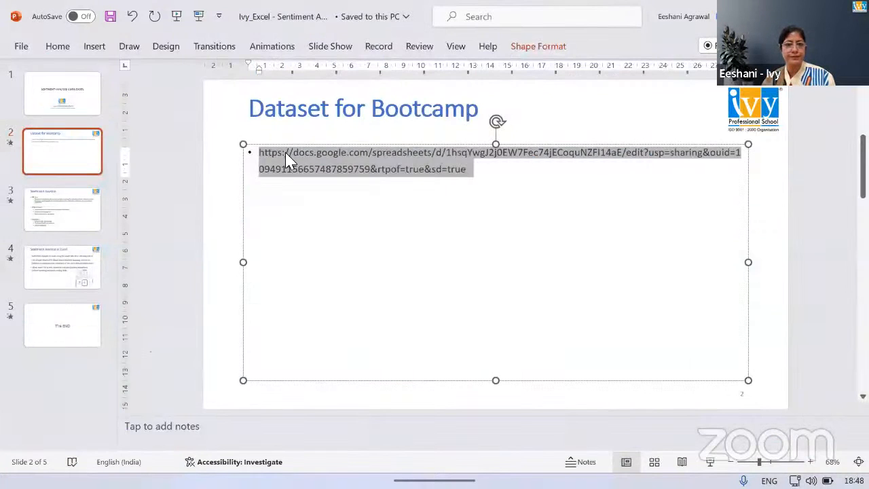
pyautogui.moveTo(284, 153); pyautogui.dragTo(232, 157)
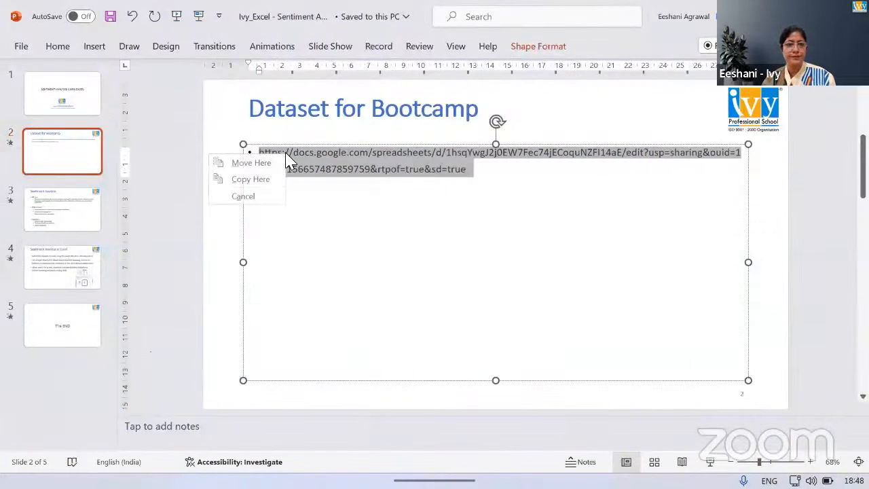
pyautogui.click(258, 181)
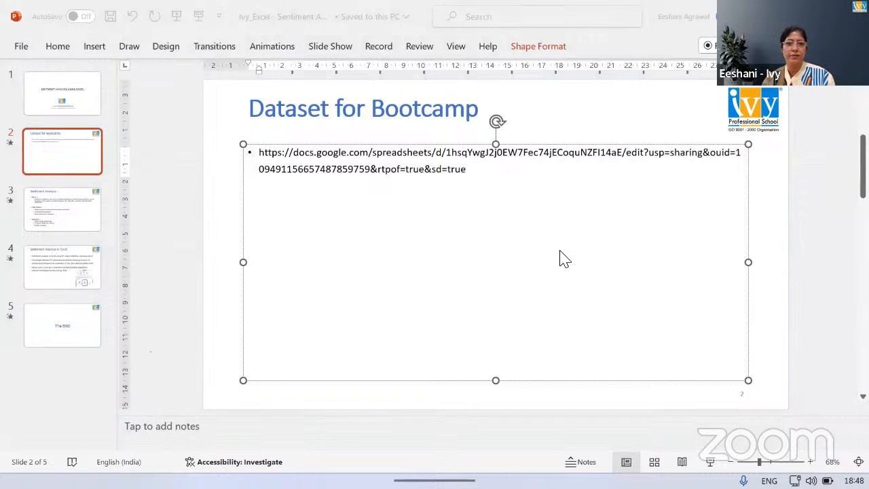
pyautogui.click(481, 168)
pyautogui.moveTo(481, 168); pyautogui.dragTo(266, 149)
pyautogui.hotkey('ctrl', 'c')
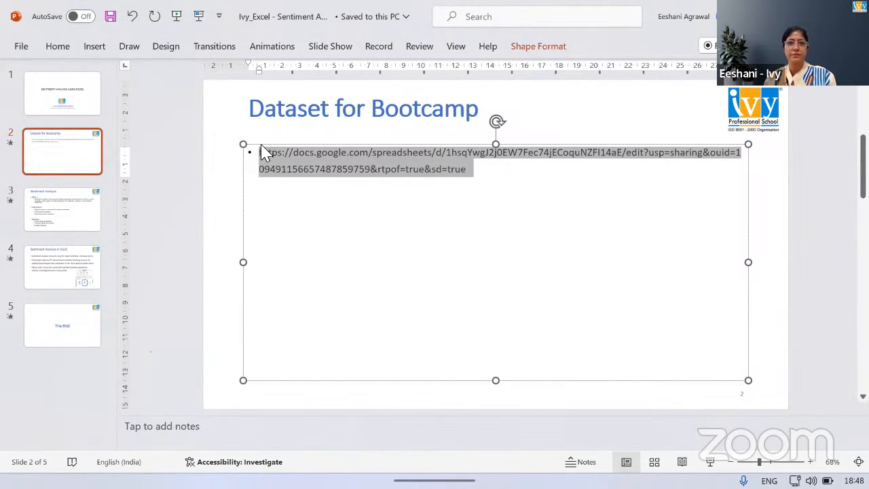
pyautogui.hotkey('alt', 'Tab')
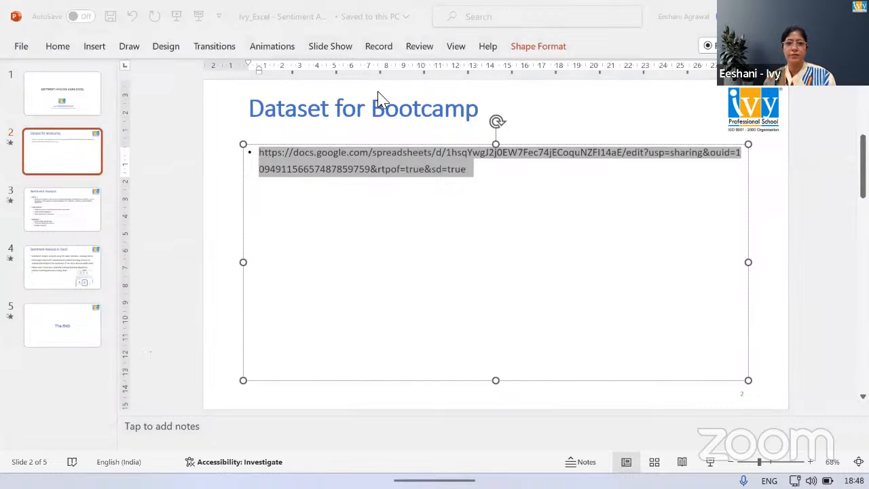
# - Switch back to the Excel workbook and view the schema of the Text Sentiment Analysis web service
pyautogui.hotkey('alt', 'Tab')
pyautogui.hotkey('alt', 'Tab')
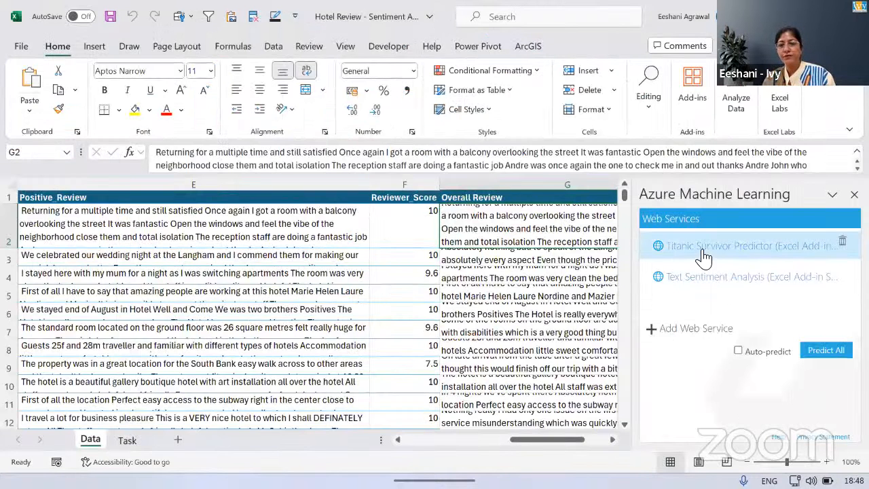
pyautogui.click(682, 287)
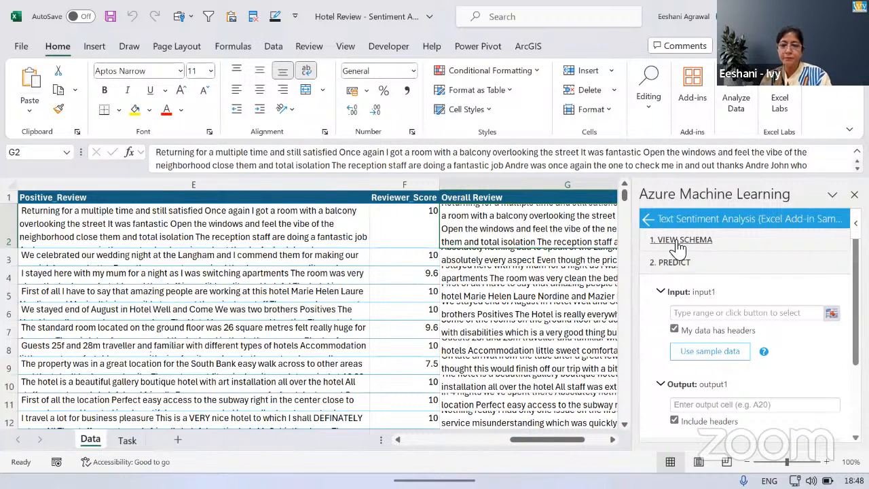
pyautogui.click(679, 243)
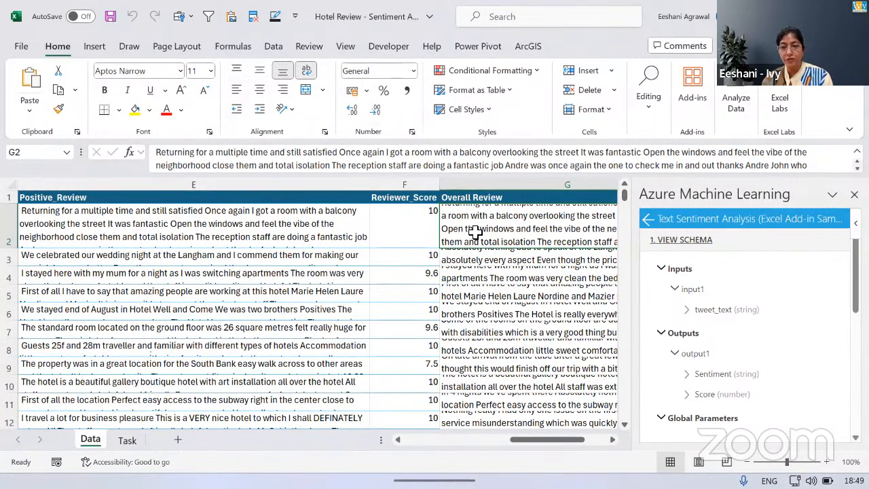
# - Replace the header in G1 with the schema's input name tweet_text and give it the Reviewer_Score header's formatting
pyautogui.moveTo(698, 314); pyautogui.dragTo(734, 316)
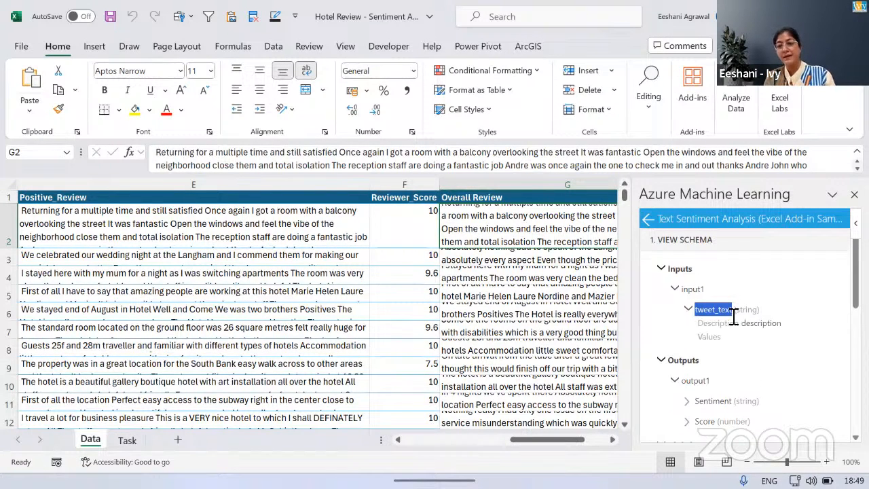
pyautogui.click(520, 208)
pyautogui.click(517, 197)
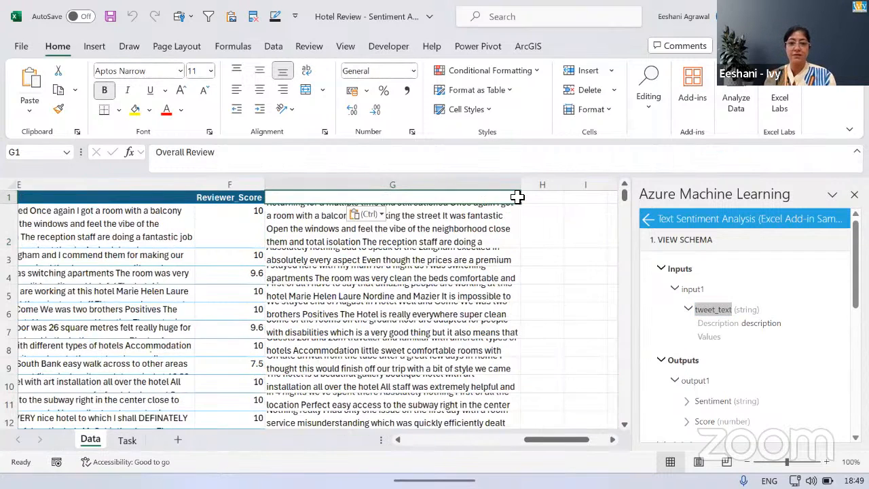
pyautogui.hotkey('ctrl', 'v')
pyautogui.press('Left')
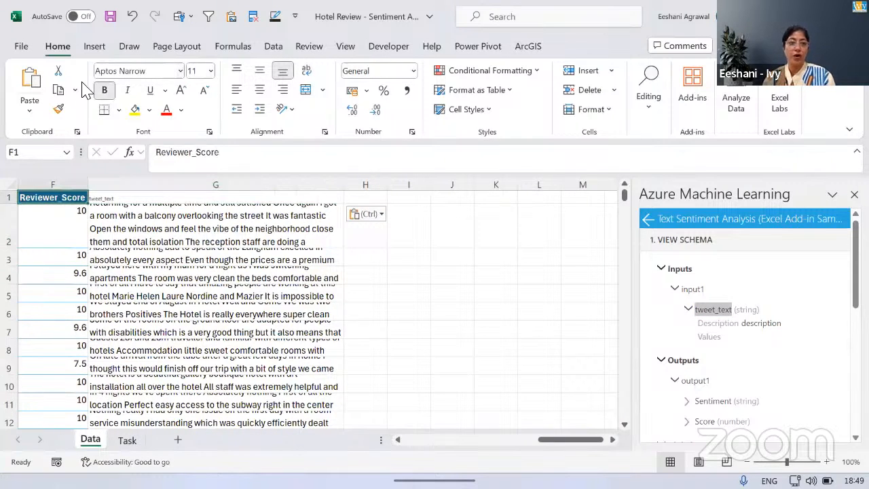
pyautogui.click(59, 110)
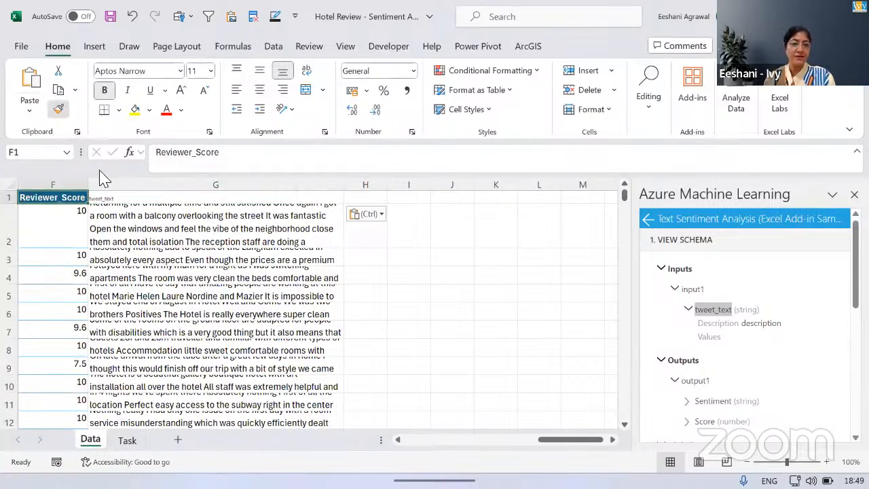
pyautogui.click(125, 195)
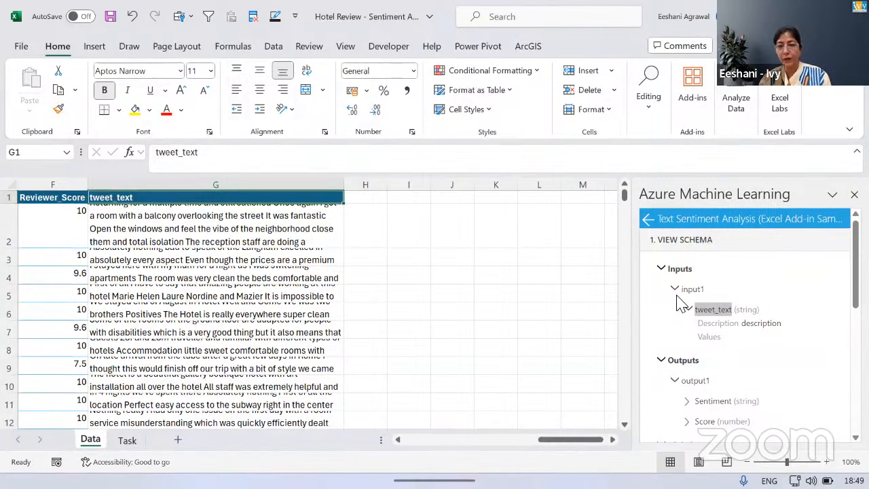
# - Collapse the schema's inputs and outputs and set the prediction input range to Data!G1:G4506
pyautogui.click(662, 269)
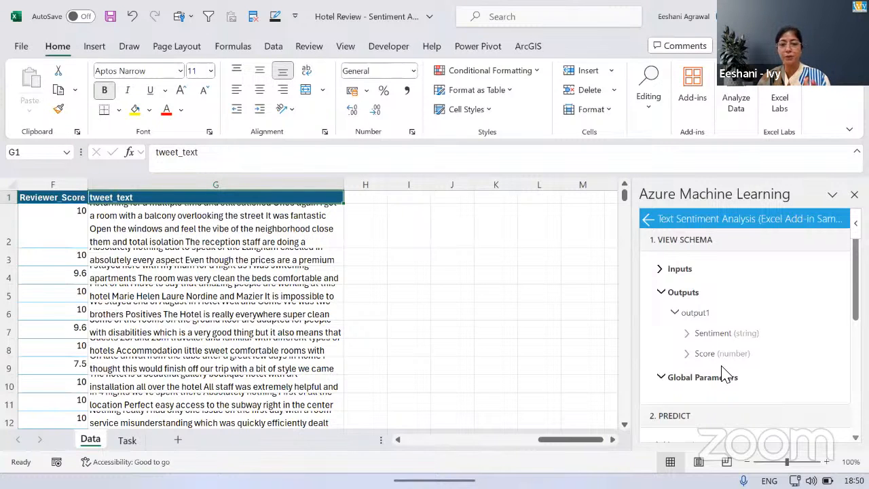
pyautogui.click(659, 293)
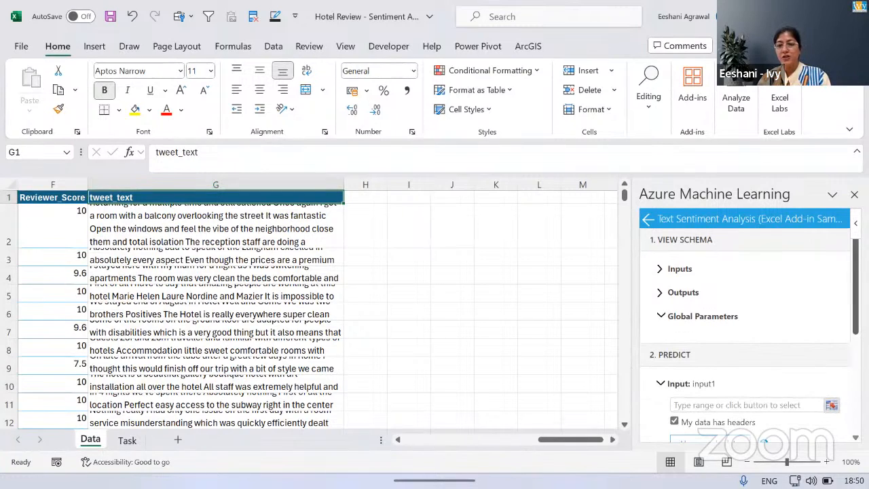
pyautogui.scroll(-4, 745, 326)
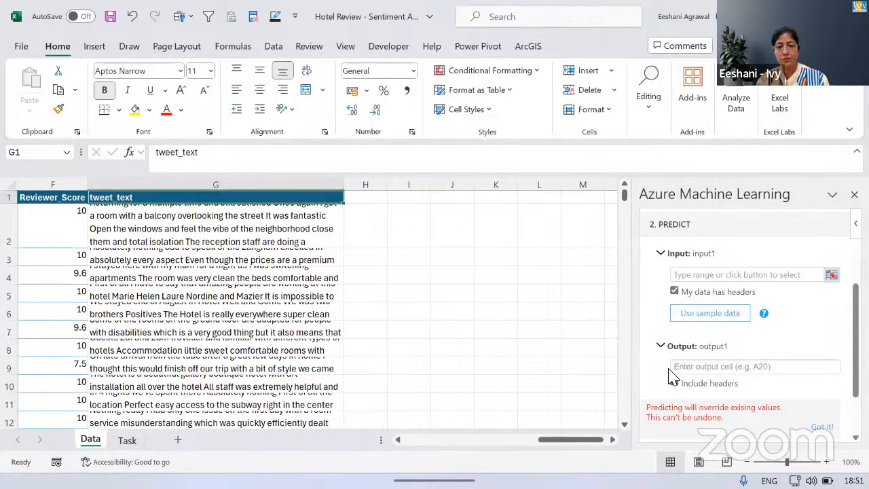
pyautogui.click(832, 280)
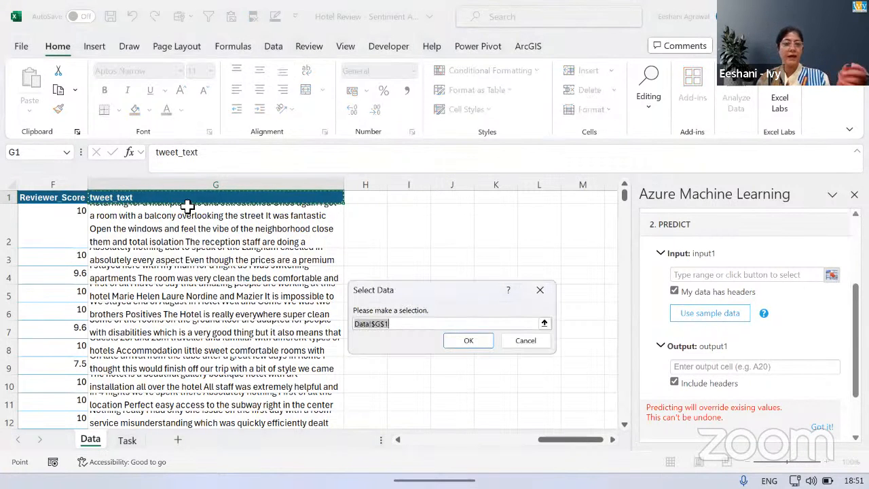
pyautogui.click(183, 196)
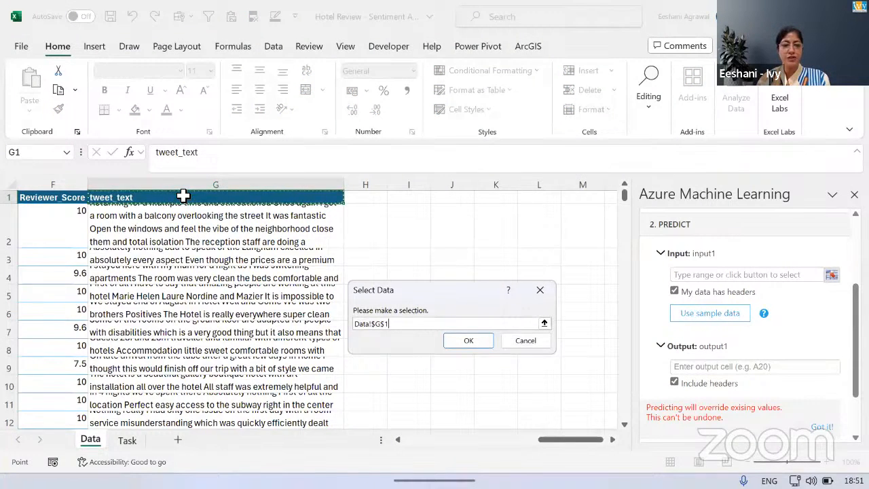
pyautogui.hotkey('ctrl', 'shift', 'Down')
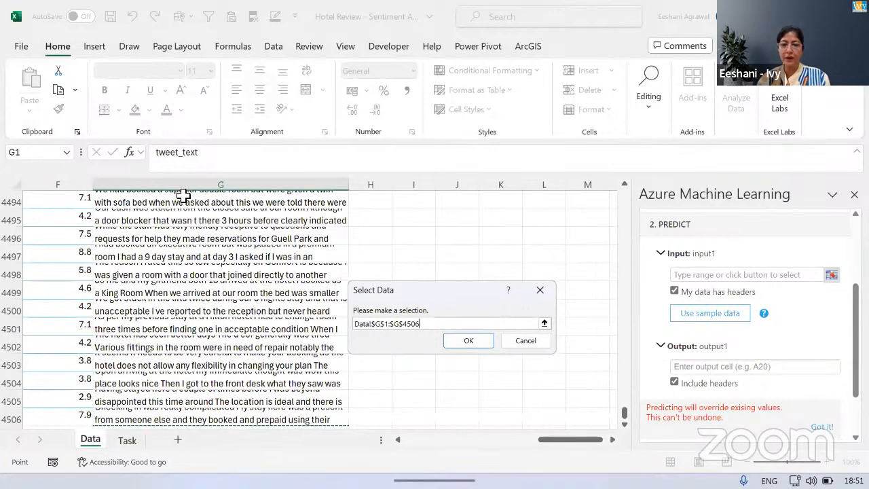
pyautogui.press('Return')
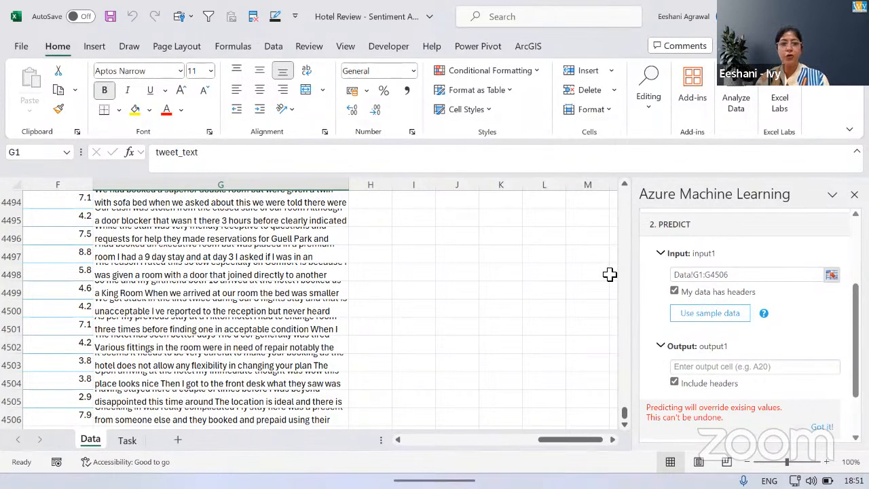
# - Try to run the sentiment prediction with its output starting at cell H2, acknowledging the overwrite warning
pyautogui.click(321, 201)
pyautogui.hotkey('ctrl', 'Up')
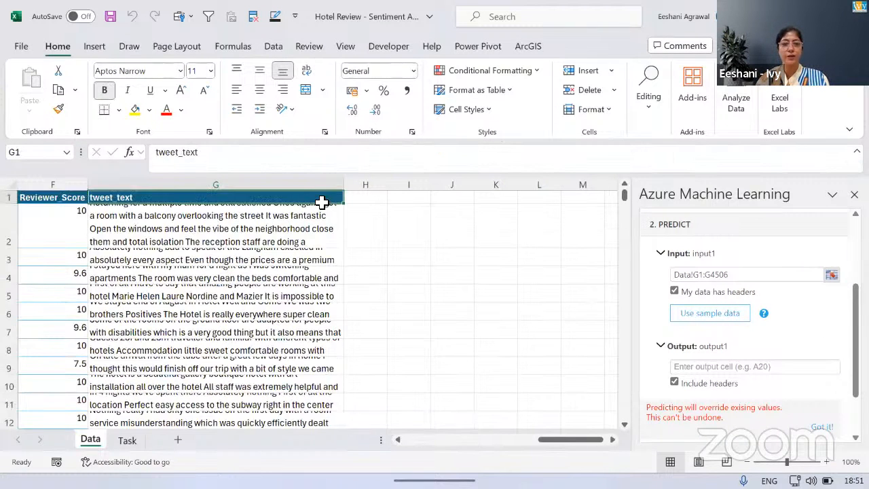
pyautogui.press('Right')
pyautogui.press('Down')
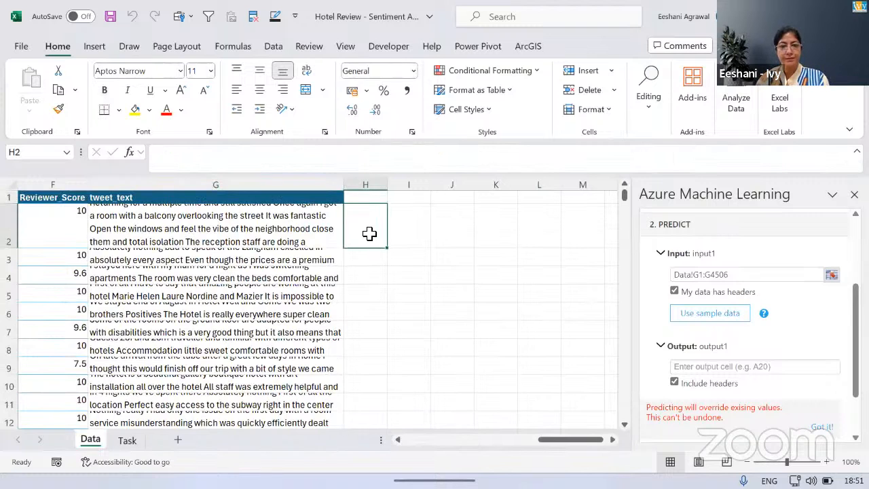
pyautogui.click(709, 367)
pyautogui.write('H2')
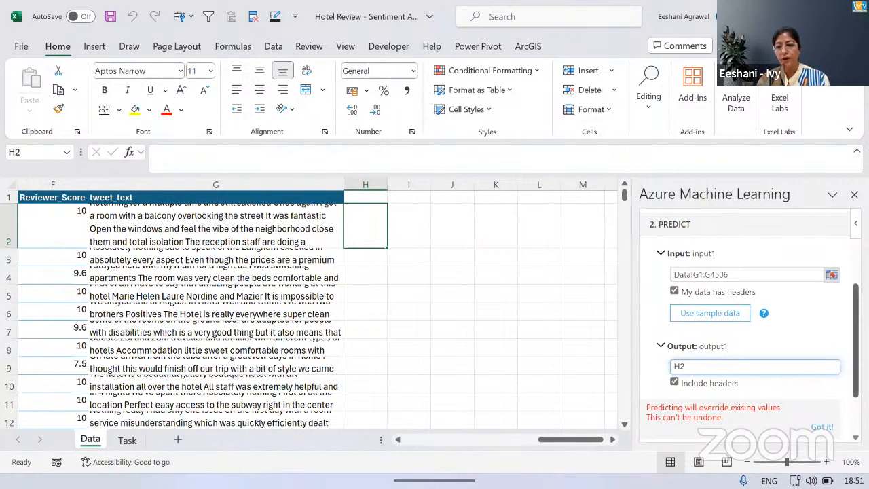
pyautogui.scroll(-1, 833, 370)
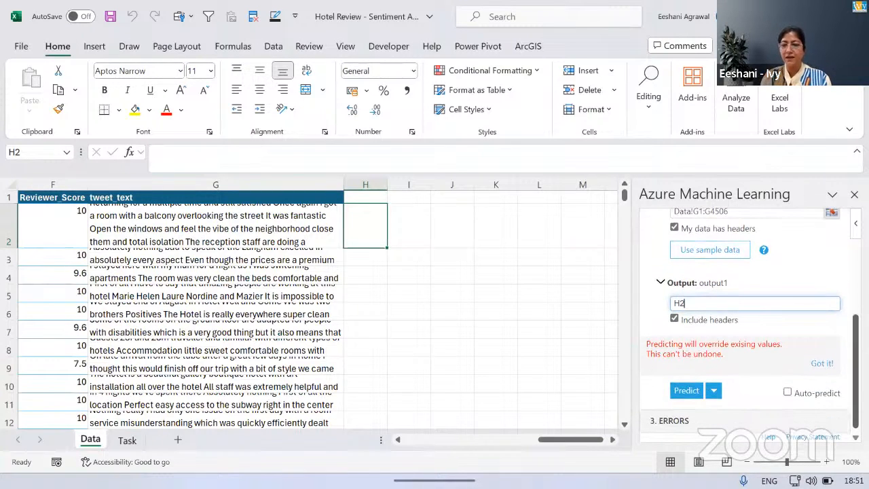
pyautogui.click(830, 366)
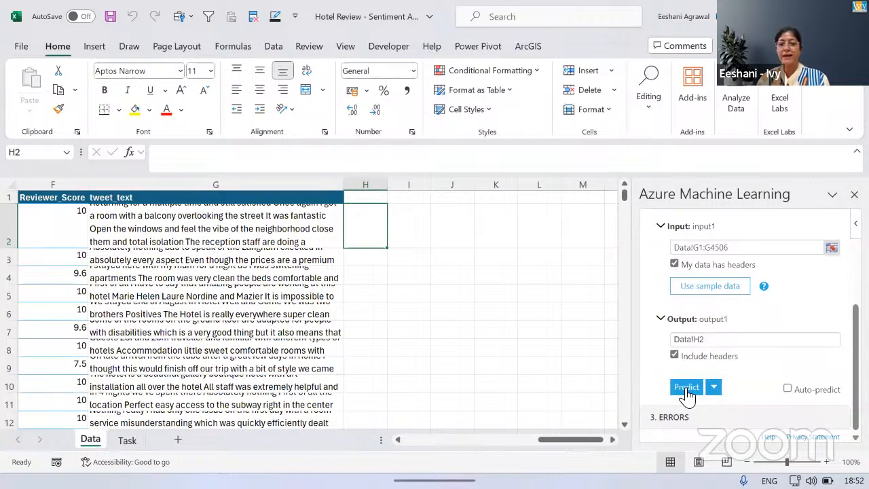
pyautogui.click(687, 388)
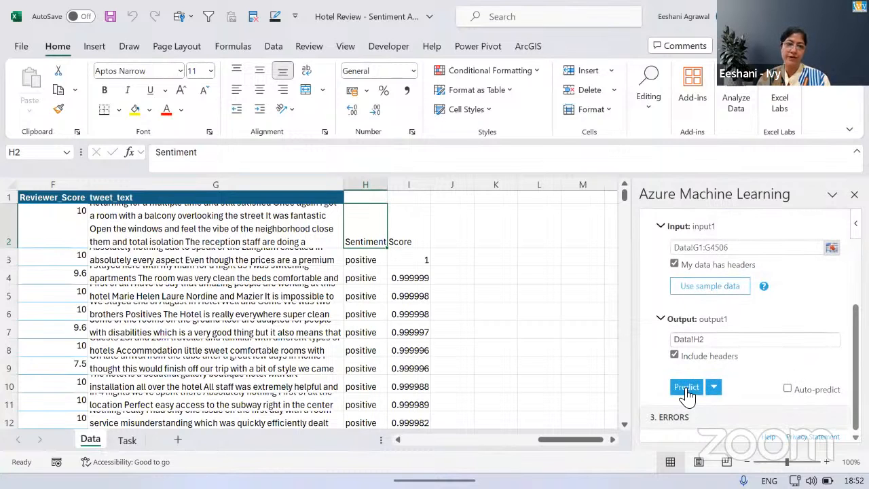
# - Delete the predicted Sentiment and Score results from row 2 downward
pyautogui.click(727, 341)
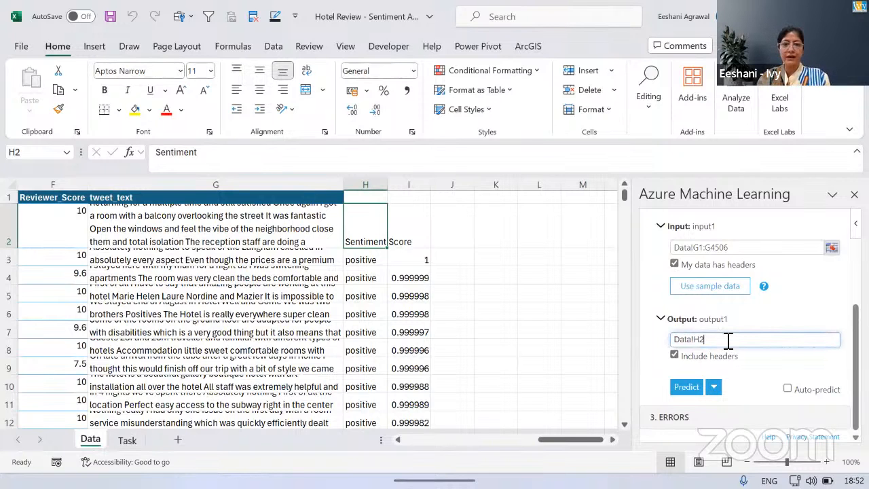
pyautogui.click(378, 228)
pyautogui.hotkey('ctrl', 'shift', 'Down')
pyautogui.press('Delete')
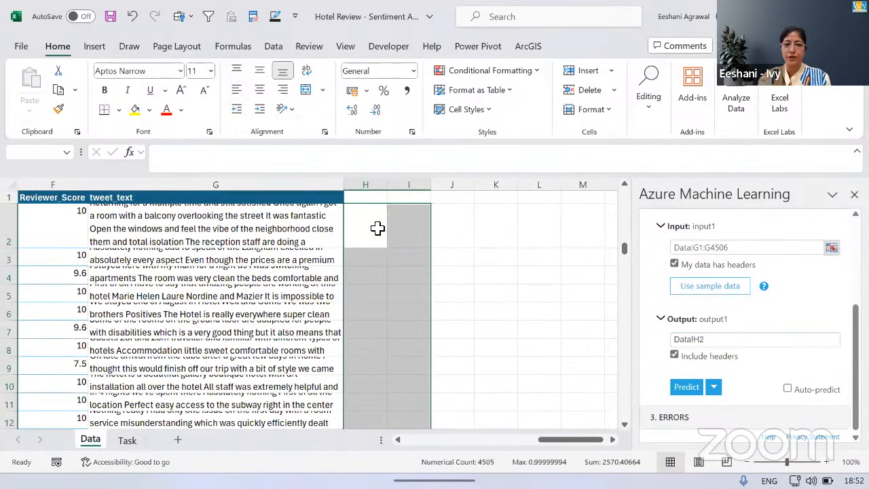
pyautogui.press('Up')
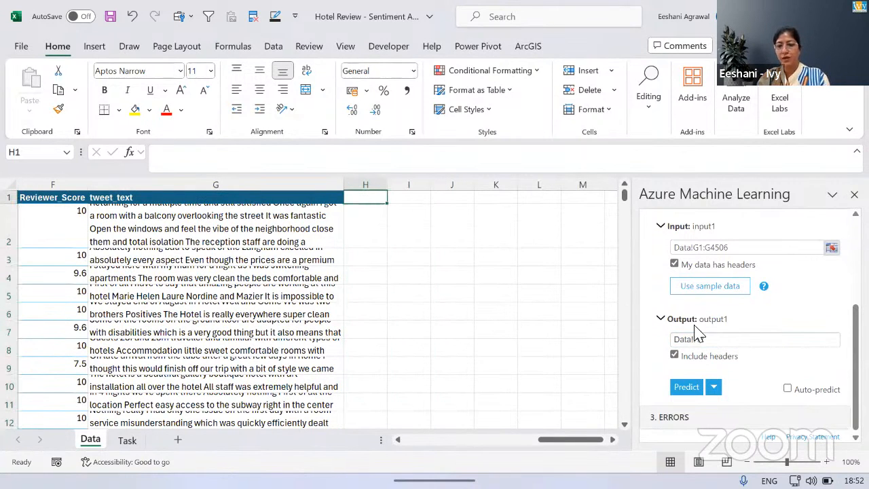
# - Set the prediction output to Data!H1, enable Auto-predict and run the sentiment prediction
pyautogui.click(714, 339)
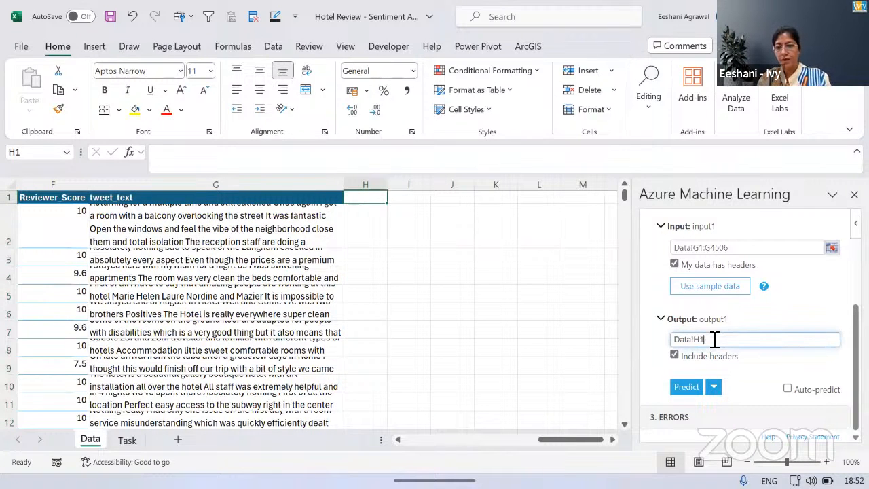
pyautogui.click(787, 389)
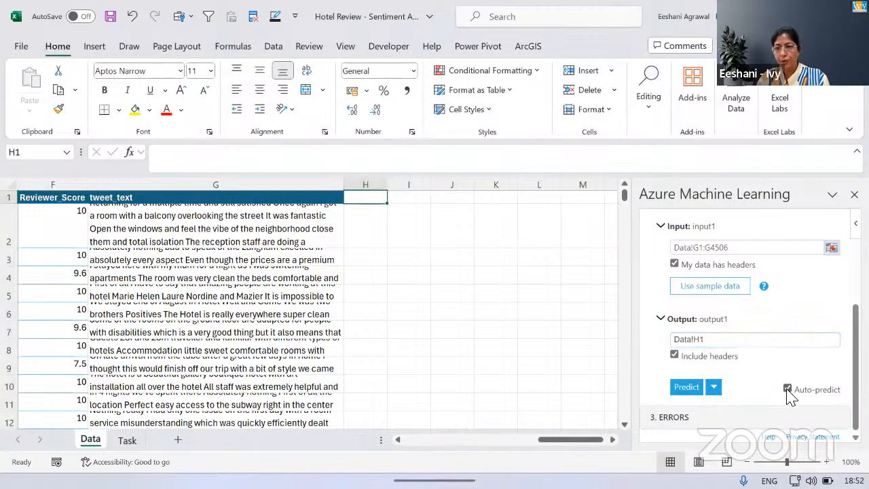
pyautogui.click(687, 389)
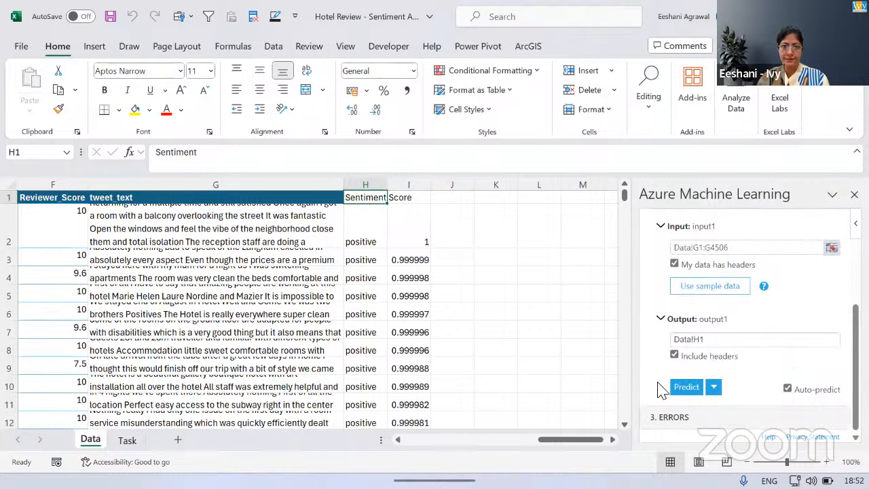
# - Copy the tweet_text header's formatting onto the Sentiment and Score headers in H1:I1
pyautogui.click(277, 201)
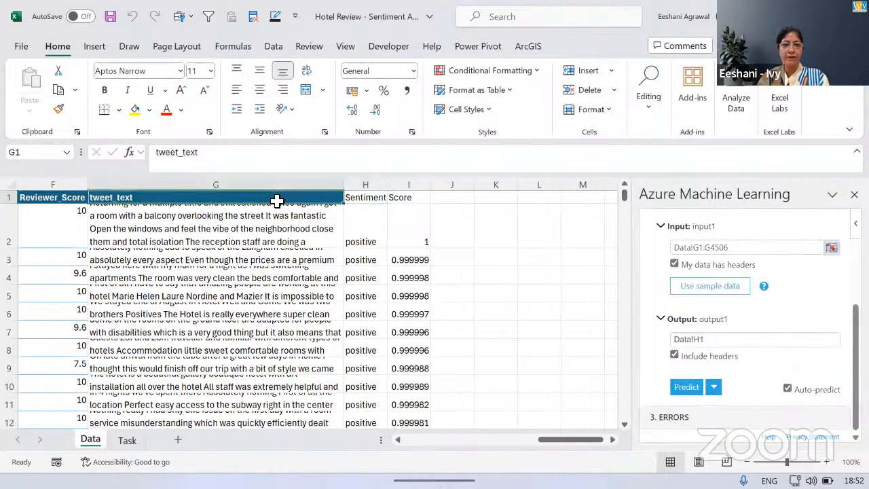
pyautogui.click(59, 109)
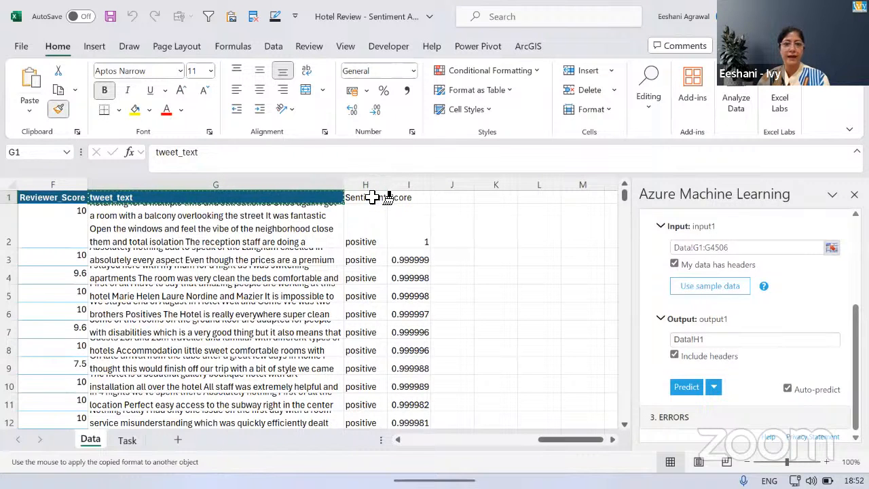
pyautogui.moveTo(372, 197); pyautogui.dragTo(401, 197)
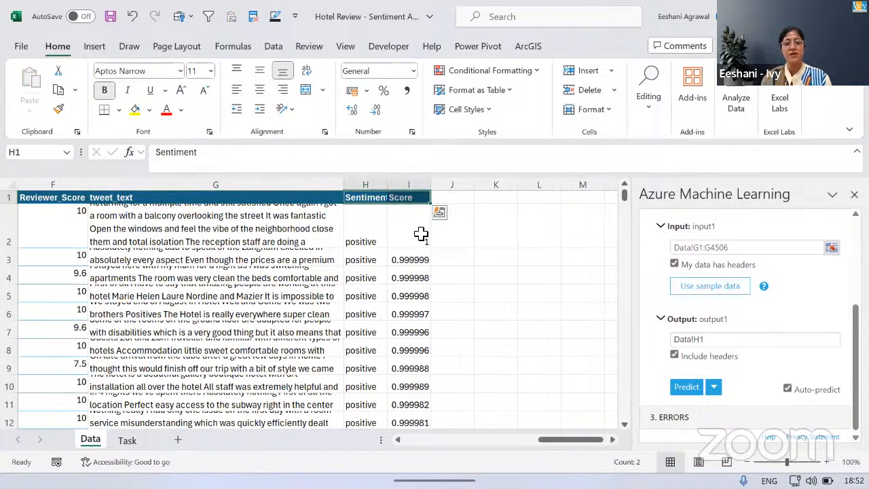
pyautogui.click(421, 234)
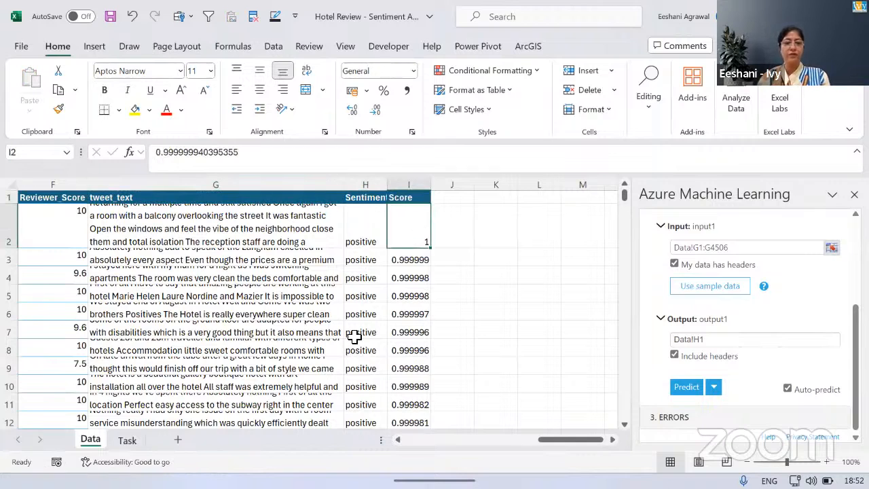
# - Add filters to the data headers and filter the Sentiment column to show only negative reviews
pyautogui.hotkey('alt', 'Tab')
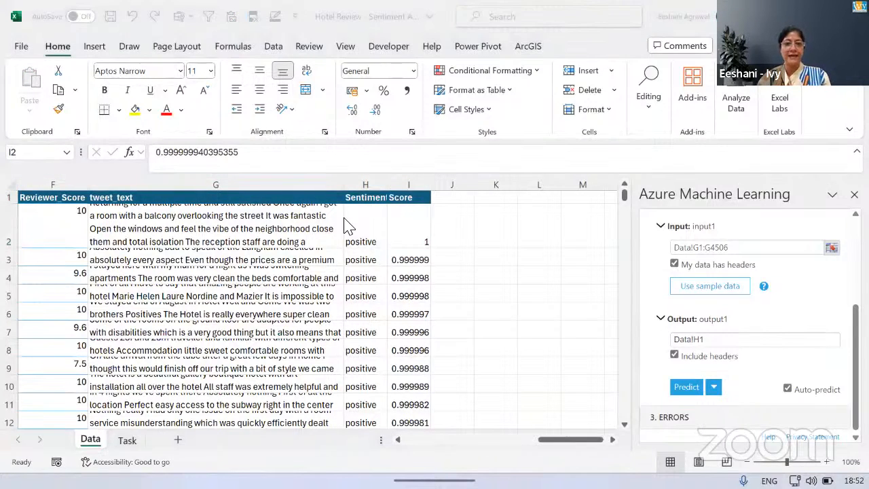
pyautogui.click(362, 228)
pyautogui.press('alt')
pyautogui.press('a')
pyautogui.press('t')
pyautogui.press('Up')
pyautogui.hotkey('alt', 'Down')
pyautogui.press('Down')
pyautogui.press('Down')
pyautogui.press('Down')
pyautogui.press('Down')
pyautogui.press('Down')
pyautogui.press('Down')
pyautogui.press('Down')
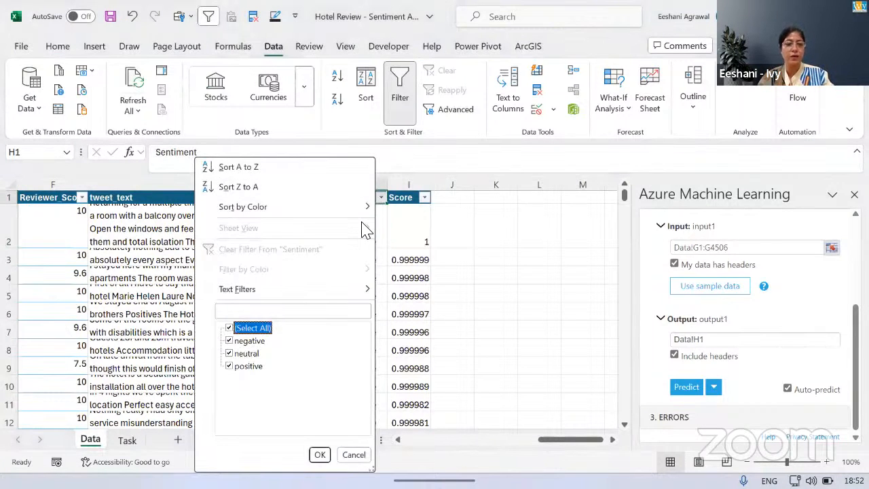
pyautogui.press('space')
pyautogui.press('Down')
pyautogui.press('space')
pyautogui.press('Return')
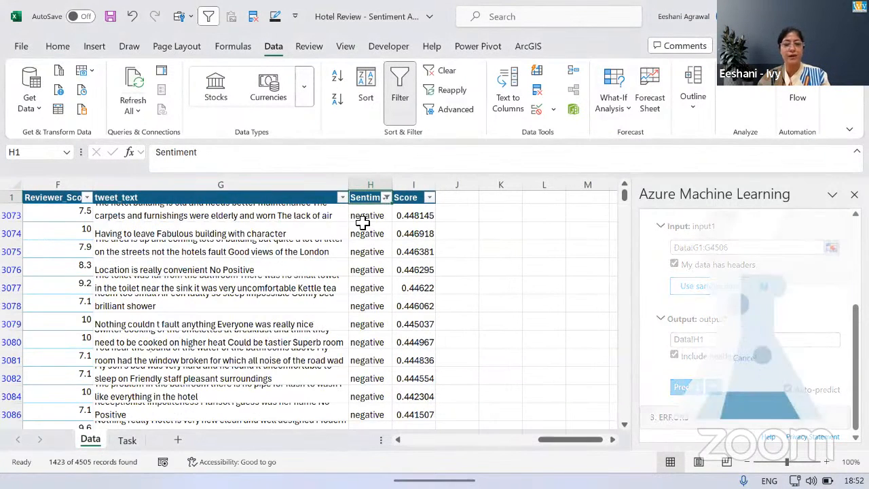
# - Examine the full range of filter values in the Score column for the negative reviews, leaving the Score filter unchanged
pyautogui.press('Right')
pyautogui.hotkey('alt', 'Down')
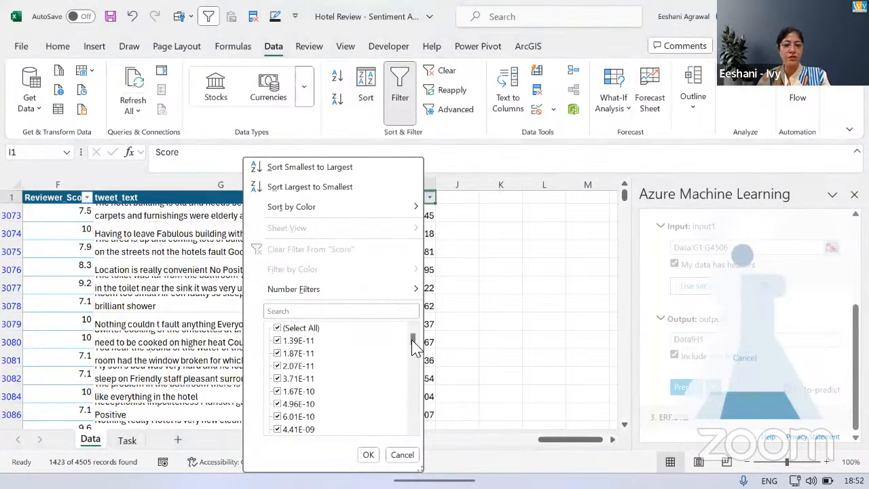
pyautogui.moveTo(413, 344); pyautogui.dragTo(415, 434)
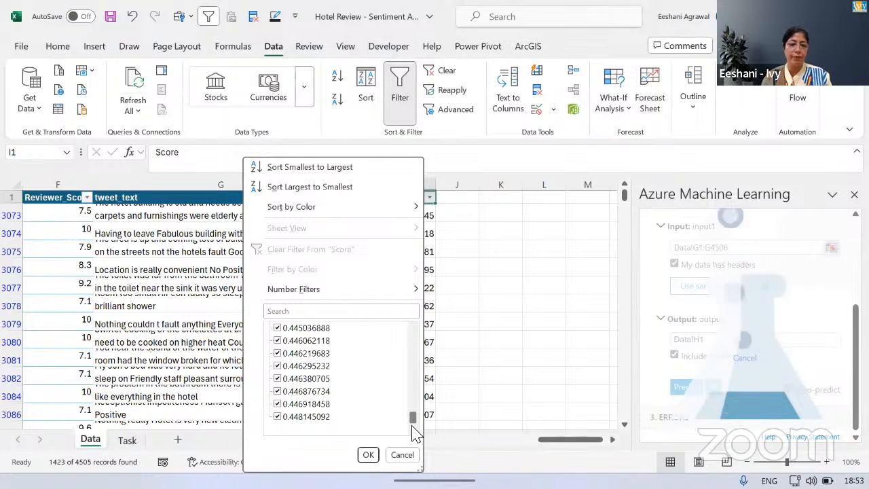
pyautogui.click(402, 455)
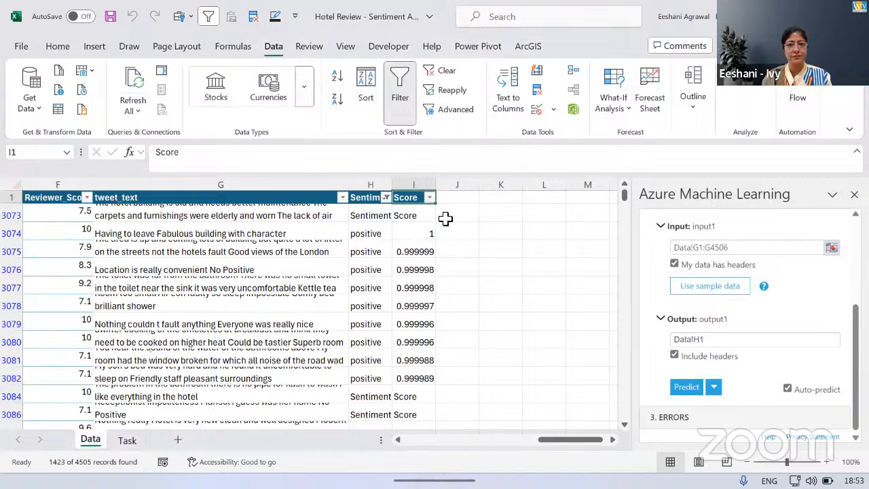
pyautogui.click(484, 269)
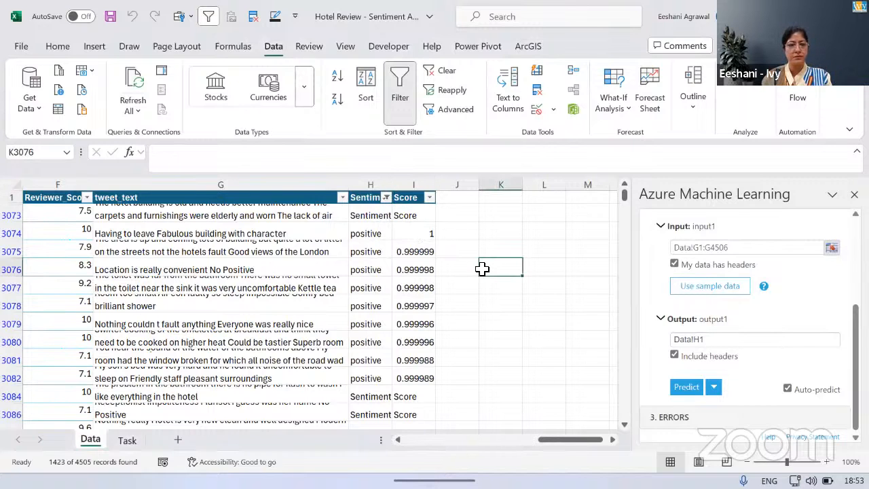
pyautogui.click(379, 198)
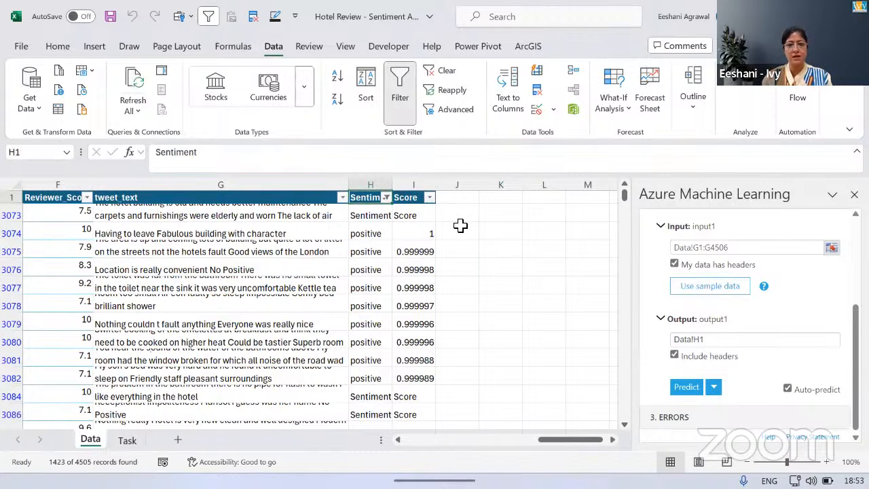
pyautogui.click(463, 229)
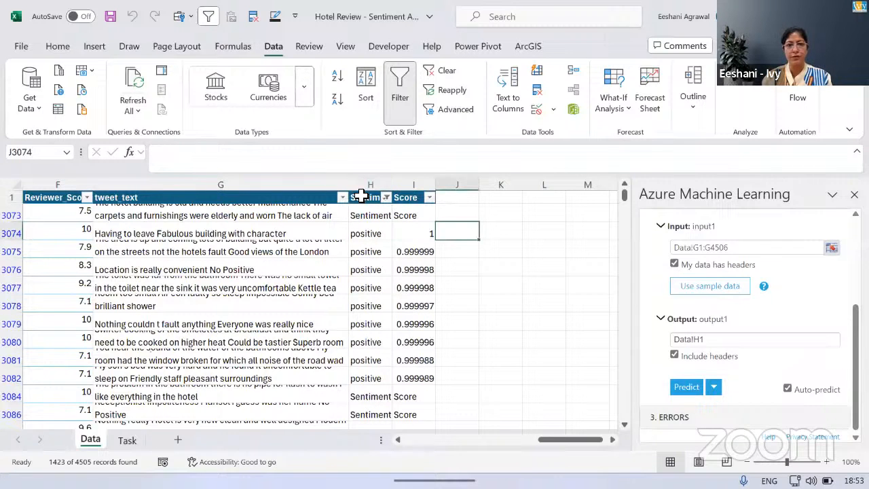
# - Clear the negative filter and filter the Sentiment column to show only neutral reviews
pyautogui.click(445, 70)
pyautogui.click(371, 239)
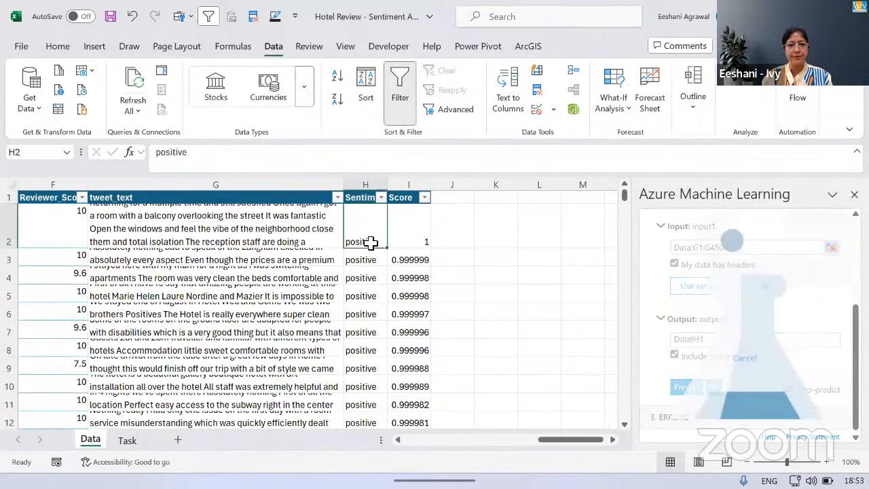
pyautogui.click(382, 197)
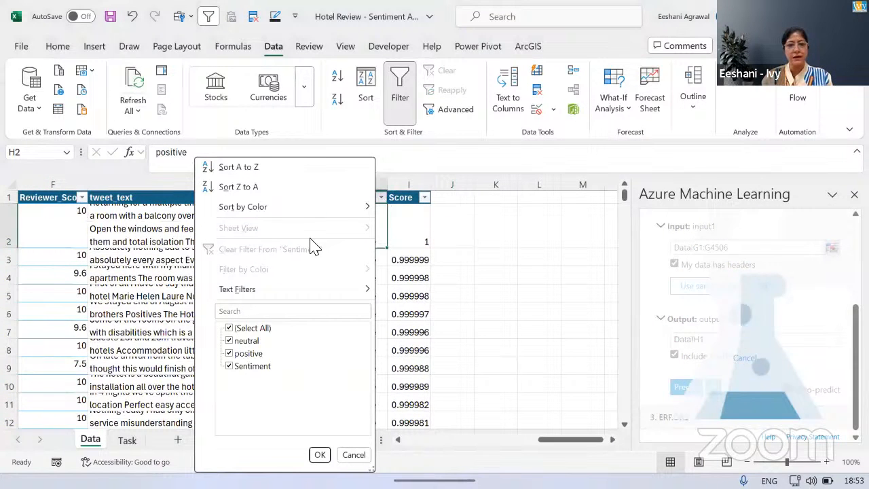
pyautogui.click(251, 330)
pyautogui.click(245, 341)
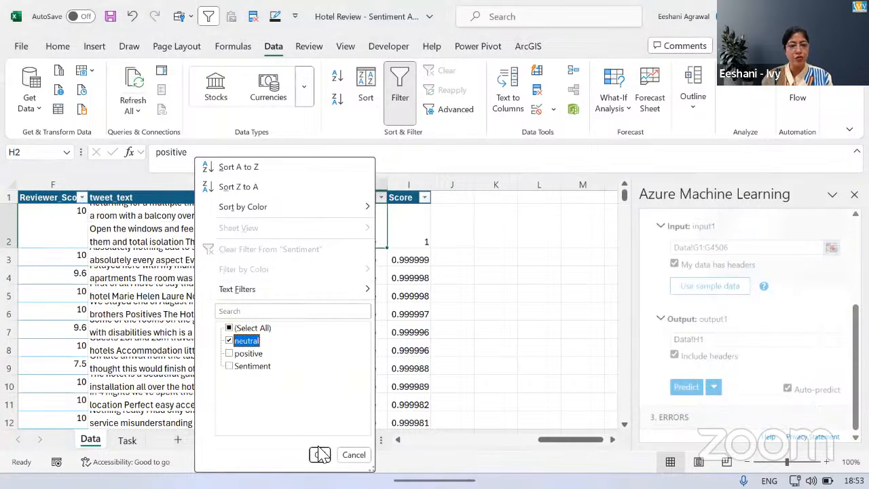
pyautogui.click(320, 454)
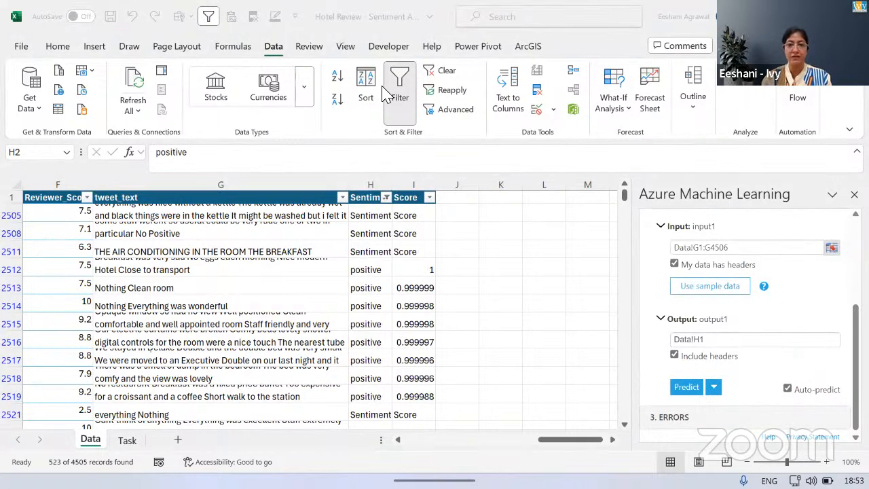
# - Switch to PowerPoint, view the "Sentiment Analysis in Excel" slide, and return to the hotel review workbook in Excel
pyautogui.hotkey('alt', 'Tab')
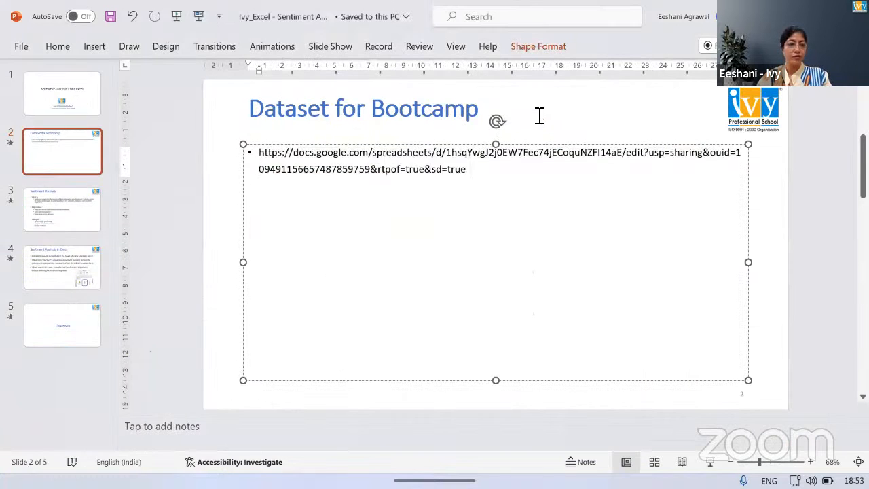
pyautogui.click(80, 264)
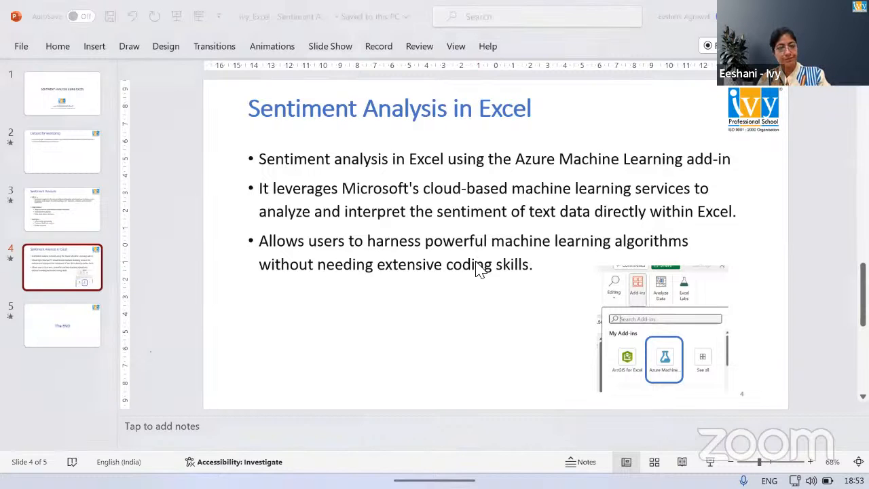
pyautogui.hotkey('alt', 'Tab')
pyautogui.press('Tab')
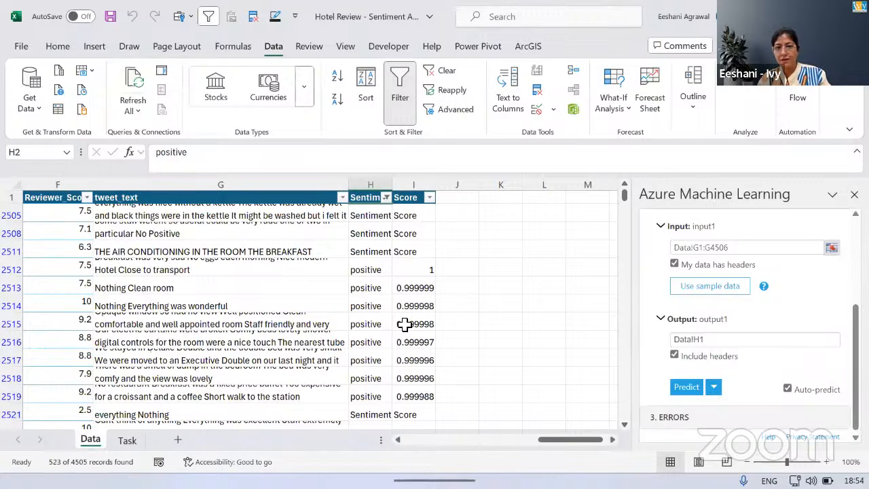
# - Turn off Auto-predict in Azure Machine Learning and clear the filter from the Sentiment column
pyautogui.click(788, 391)
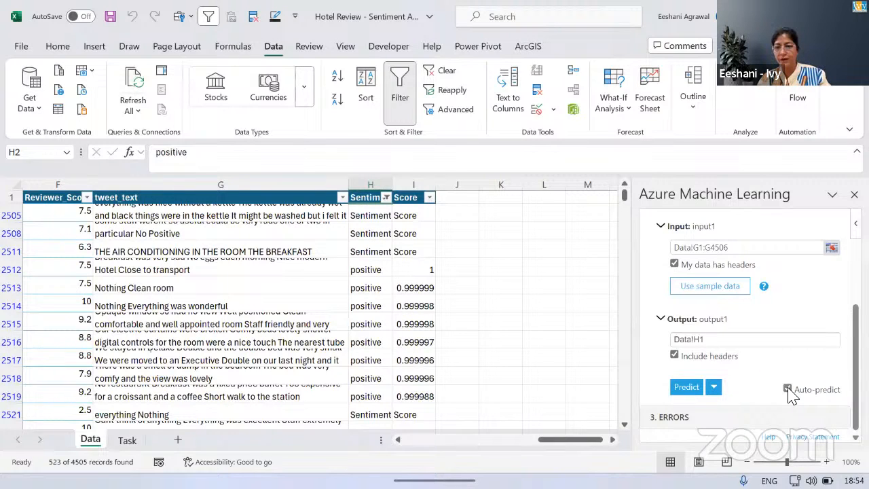
pyautogui.click(387, 197)
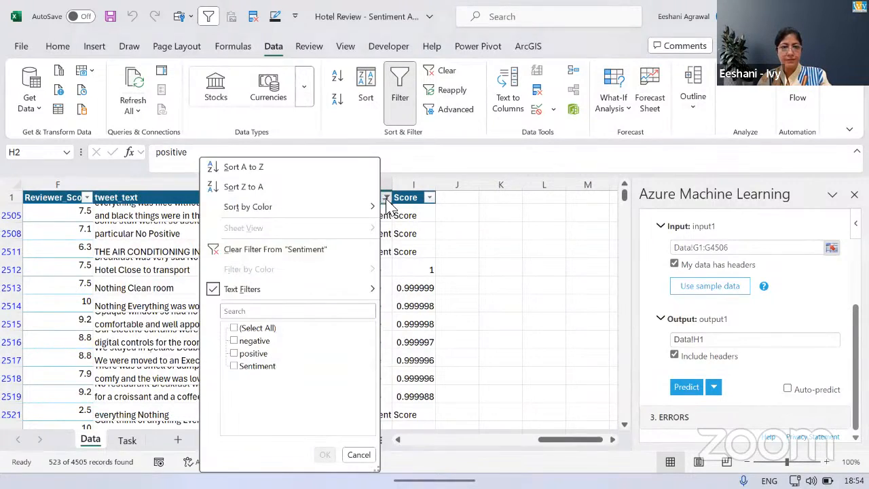
pyautogui.click(262, 251)
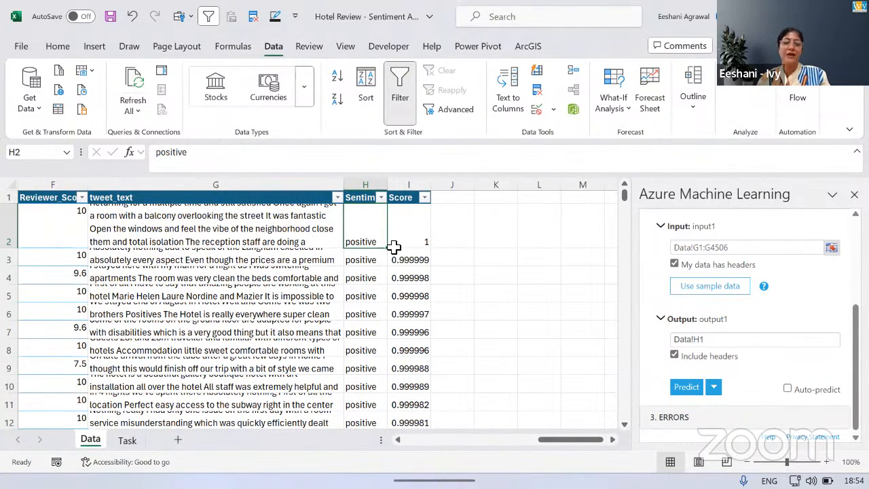
# - Compare the row 2 review's tweet_text with its Negative_Review and Positive_Review cells and its predicted Sentiment
pyautogui.click(288, 236)
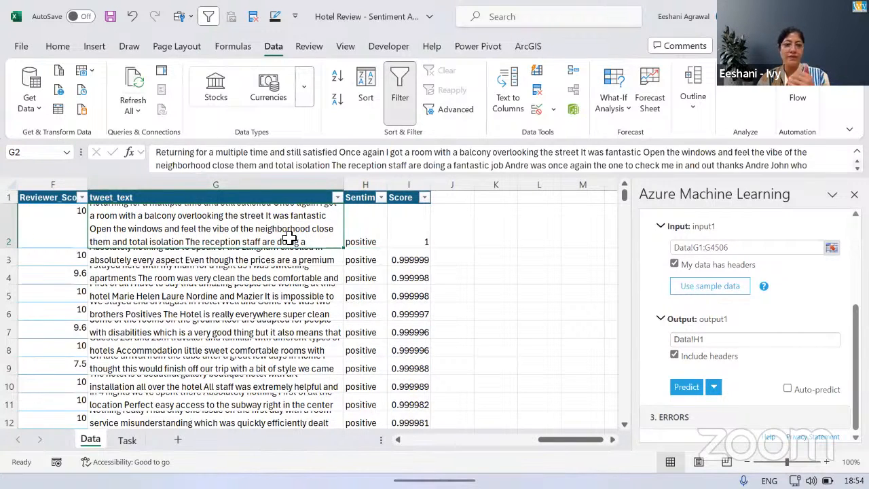
pyautogui.hscroll(-5, 289, 238)
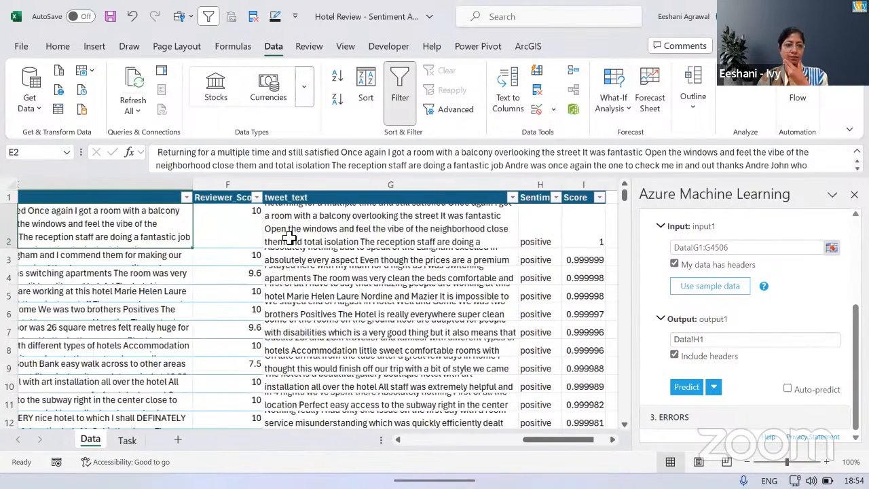
pyautogui.press('Right')
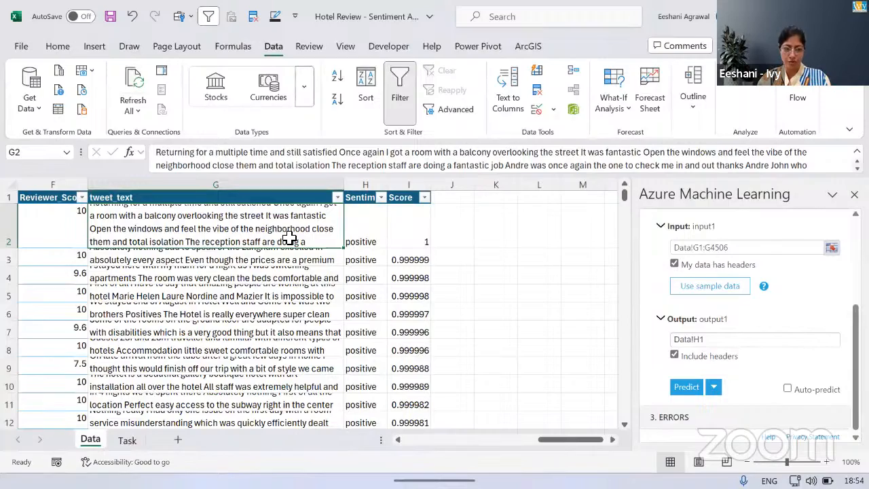
pyautogui.press('Left')
pyautogui.press('Left')
pyautogui.press('Left')
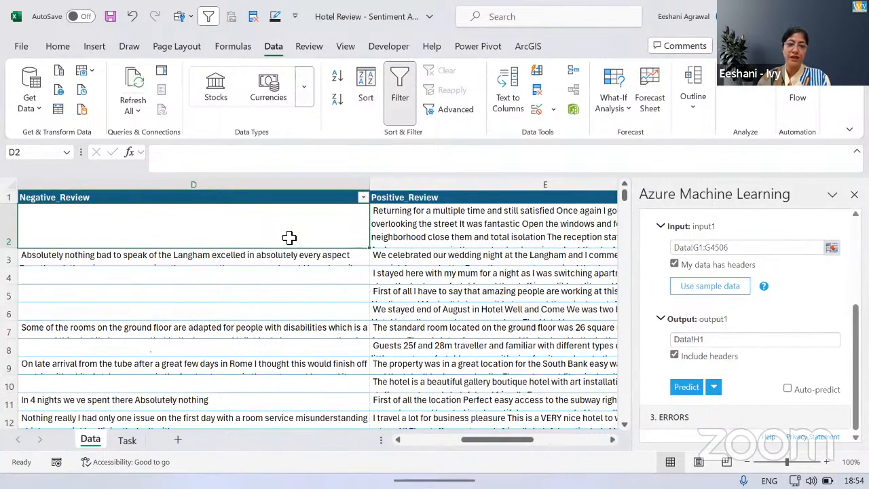
pyautogui.press('Right')
pyautogui.press('Right')
pyautogui.press('Right')
pyautogui.press('Right')
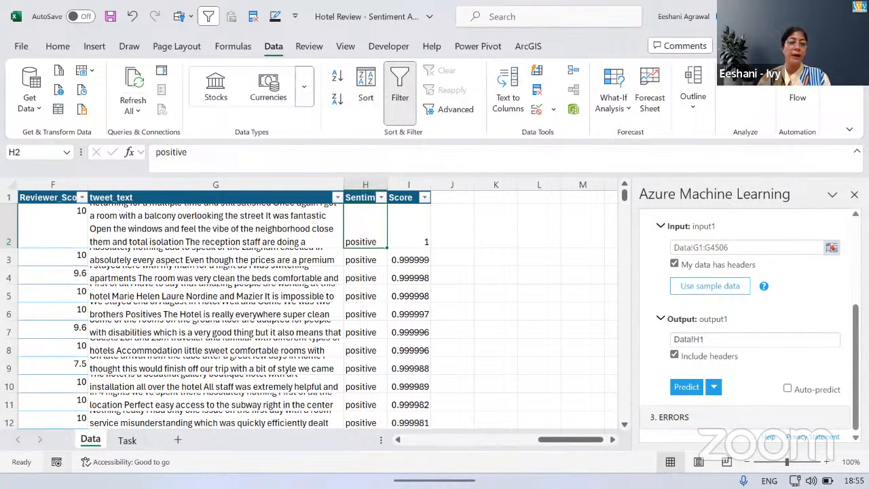
# - Review the dashboard requirements on the Task sheet, including the sentiment graph, and return to the Data sheet
pyautogui.click(126, 439)
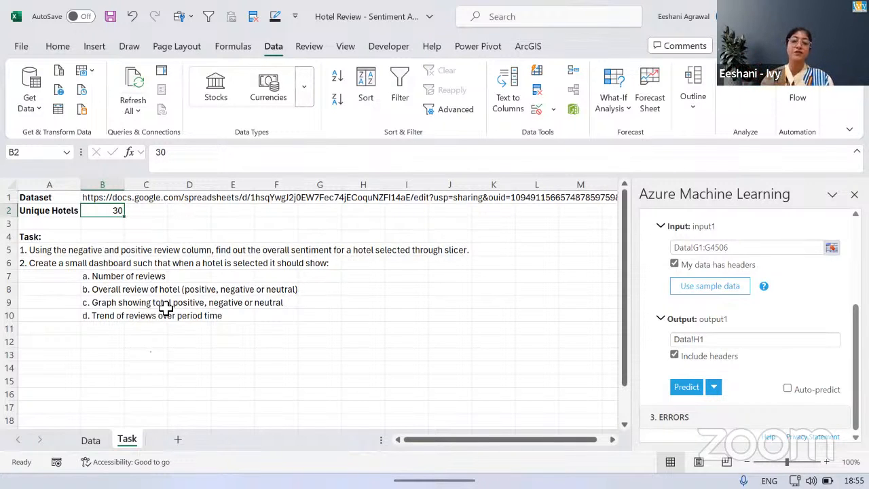
pyautogui.click(111, 307)
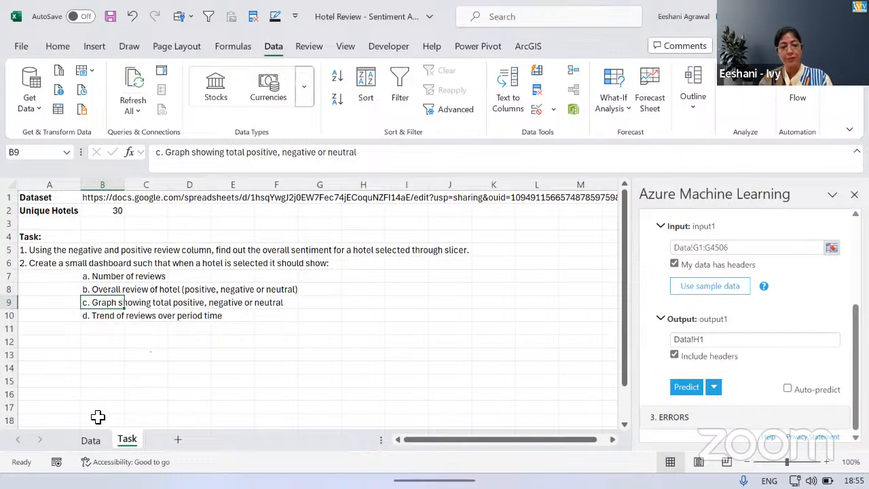
pyautogui.click(100, 444)
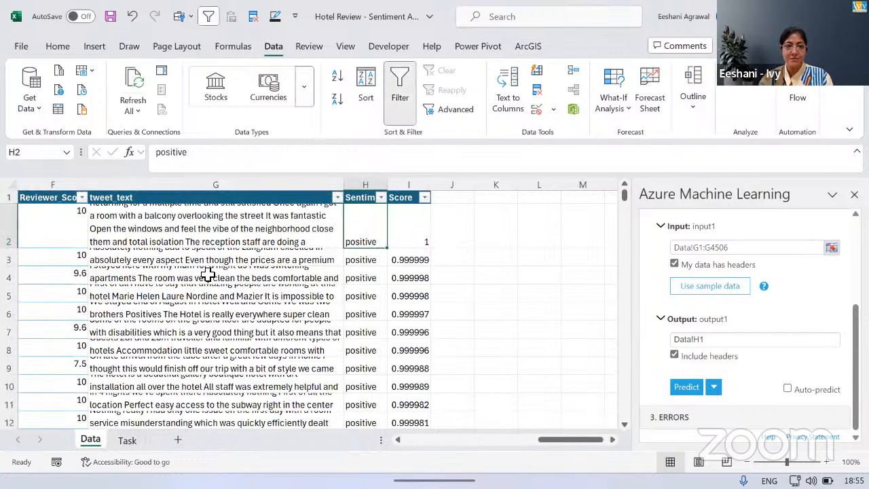
# - Format the review data range A1:I4506 as a table with headers
pyautogui.click(95, 46)
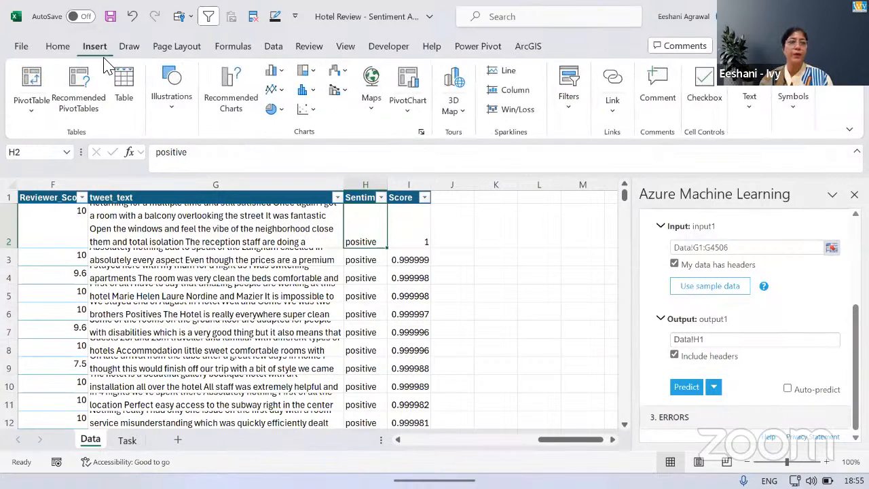
pyautogui.click(176, 222)
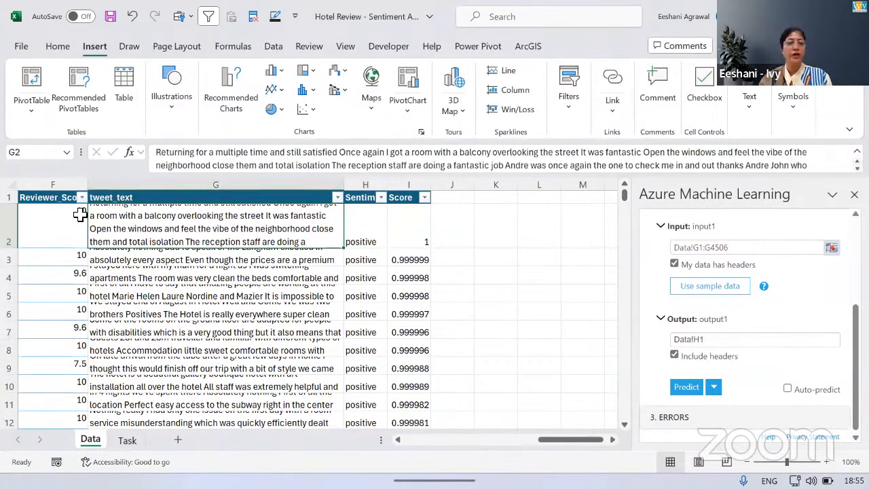
pyautogui.click(59, 46)
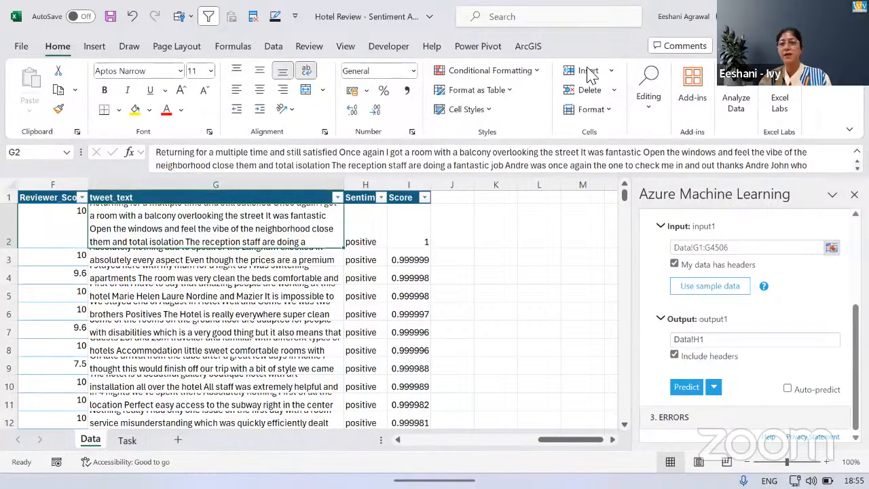
pyautogui.click(513, 94)
pyautogui.click(503, 179)
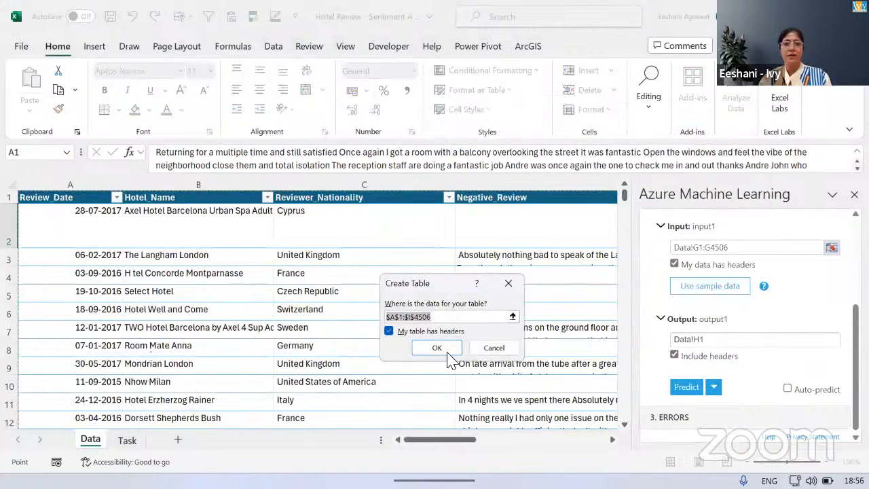
pyautogui.click(441, 351)
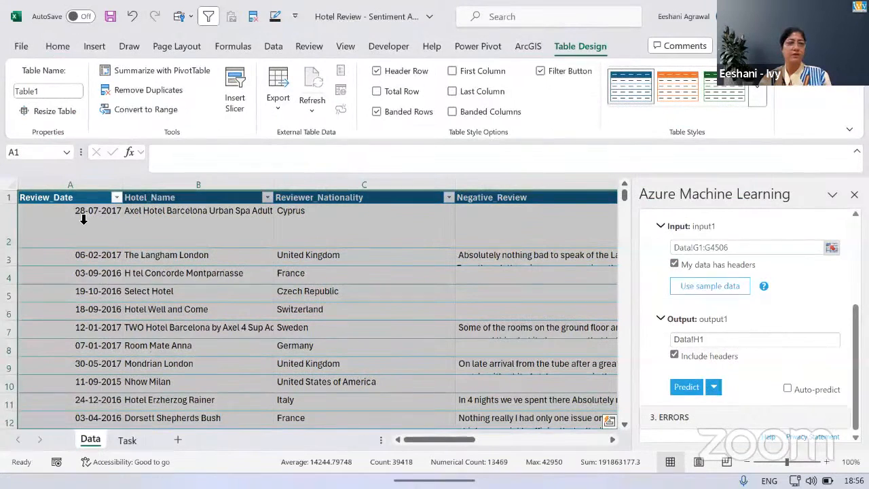
# - Insert a PivotTable on a new worksheet from the review data table
pyautogui.click(95, 46)
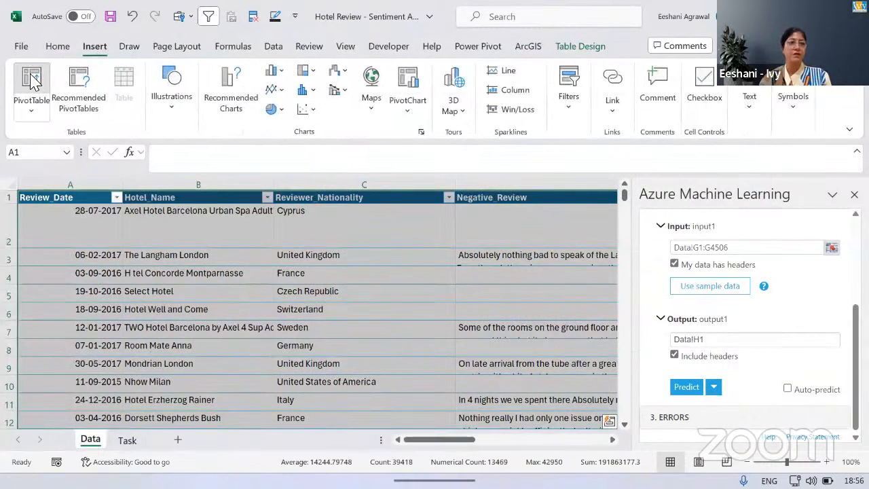
pyautogui.click(31, 81)
pyautogui.click(499, 392)
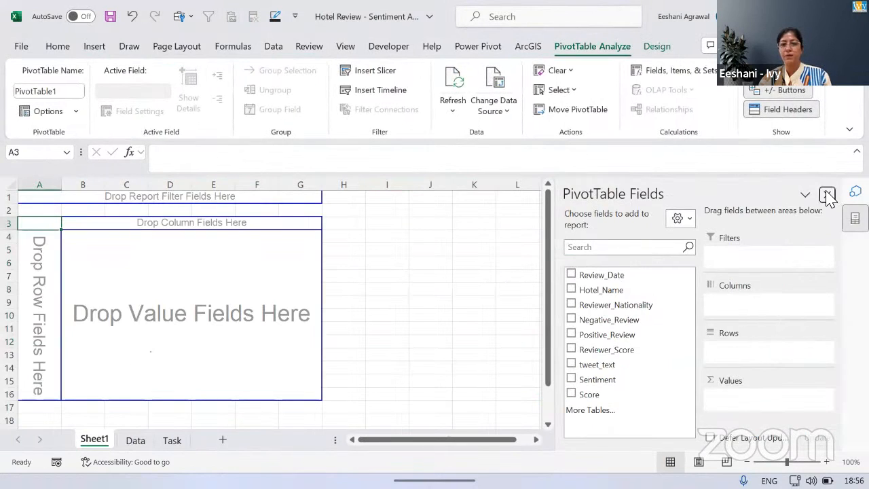
# - Close the Azure Machine Learning add-in and show the field list of the empty PivotTable
pyautogui.click(827, 194)
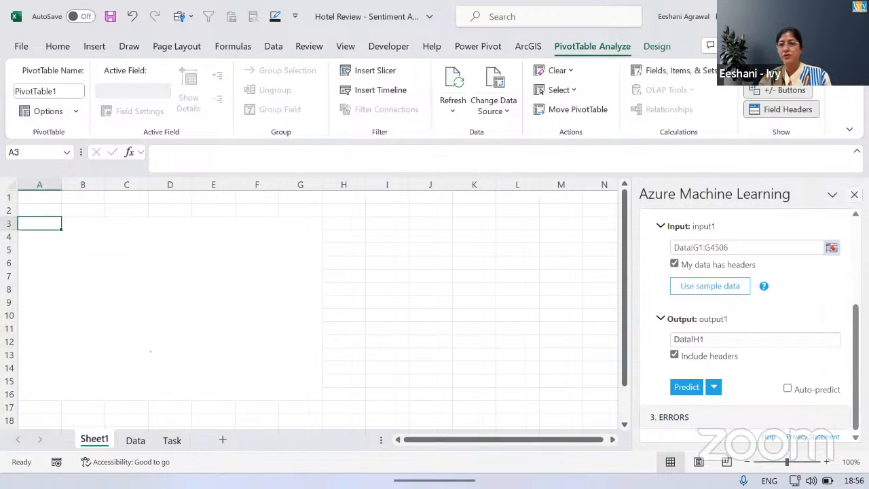
pyautogui.click(854, 194)
pyautogui.click(184, 274)
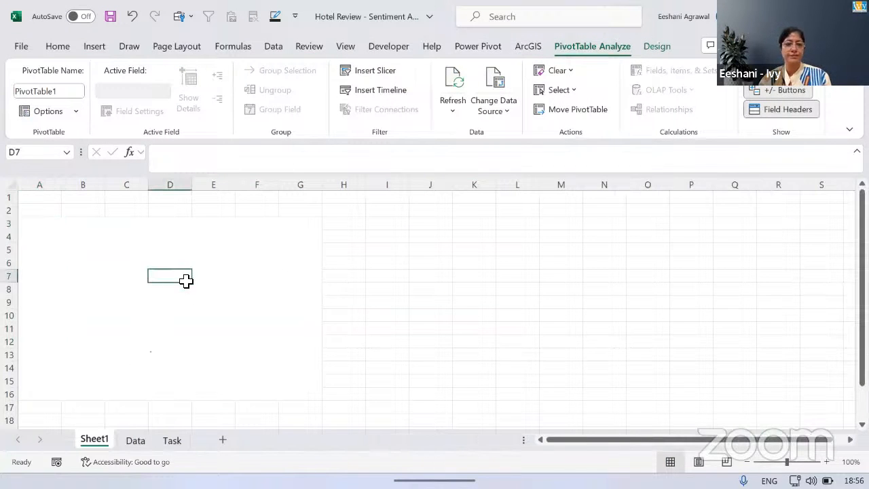
pyautogui.rightClick(251, 304)
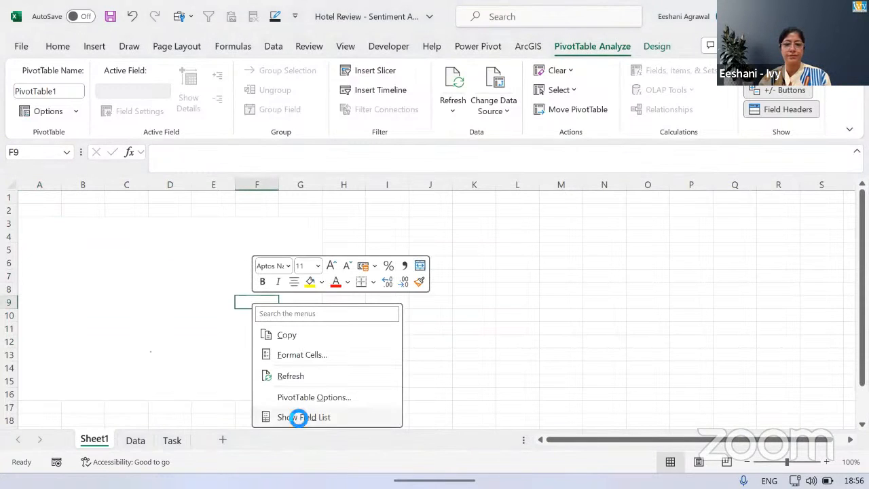
pyautogui.click(303, 417)
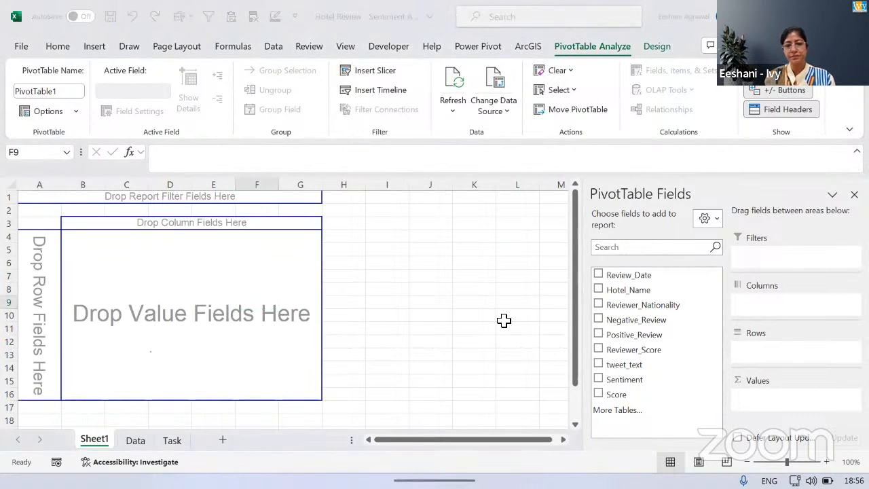
# - Add Hotel_Name as a count to the PivotTable's values and name the PivotTable Count of Review
pyautogui.click(471, 450)
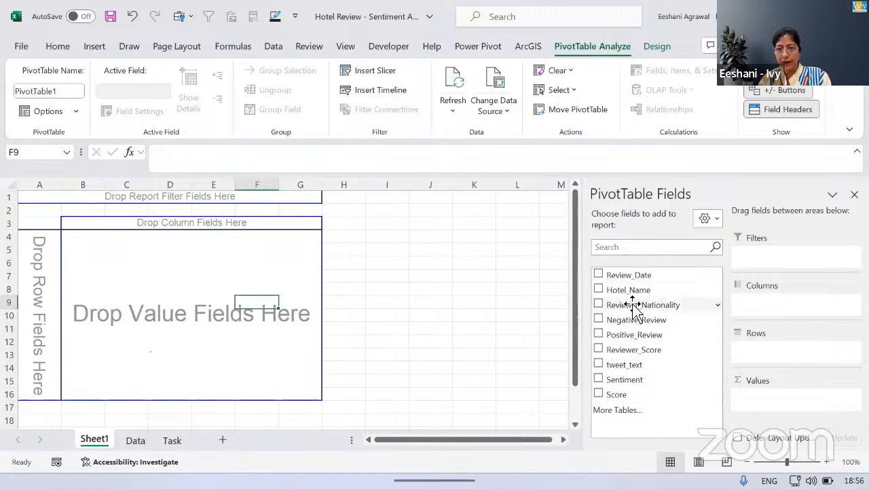
pyautogui.moveTo(637, 291); pyautogui.dragTo(787, 404)
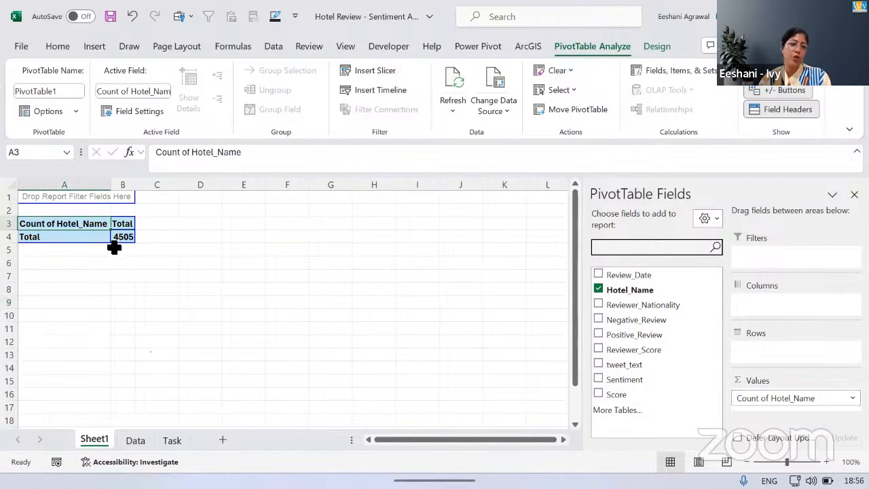
pyautogui.moveTo(116, 241)
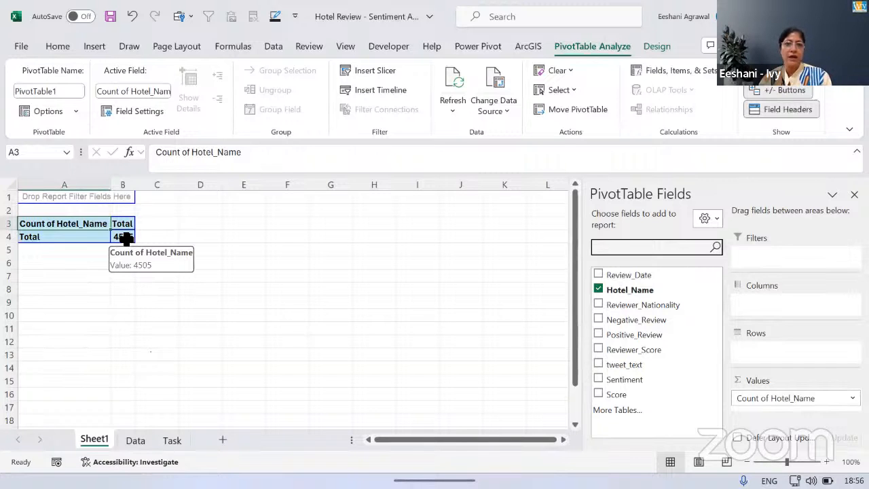
pyautogui.rightClick(125, 236)
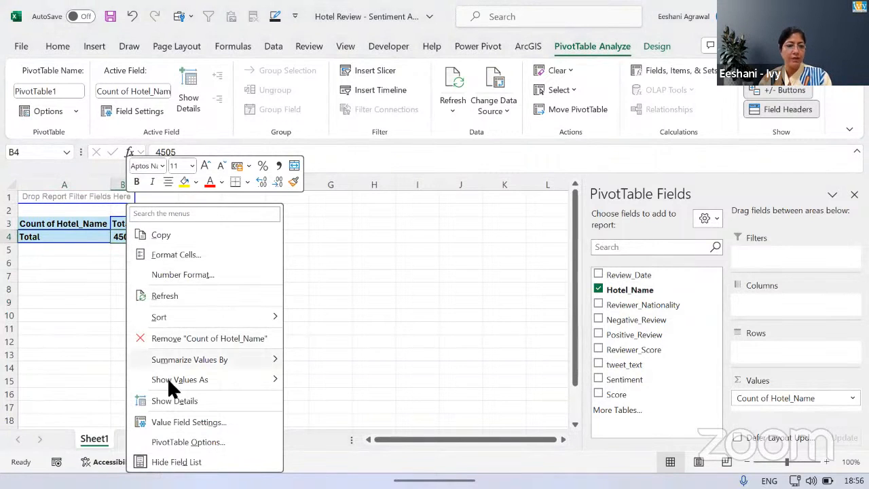
pyautogui.click(171, 441)
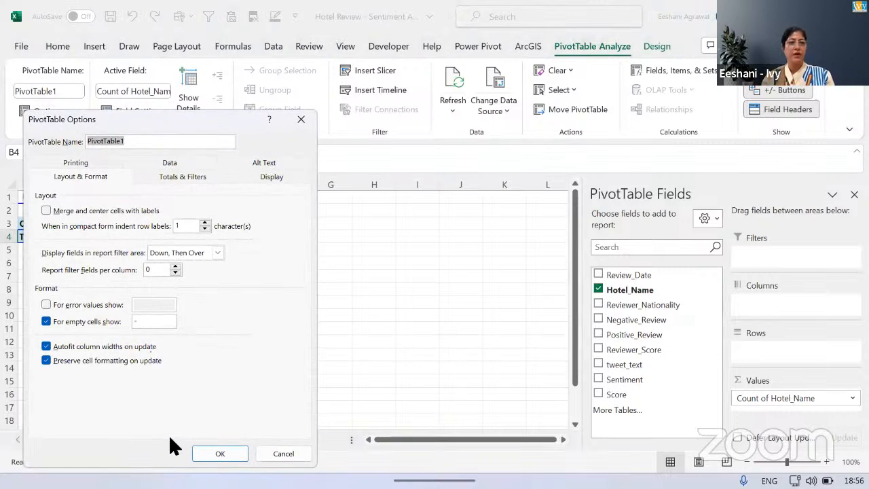
pyautogui.write('Cou')
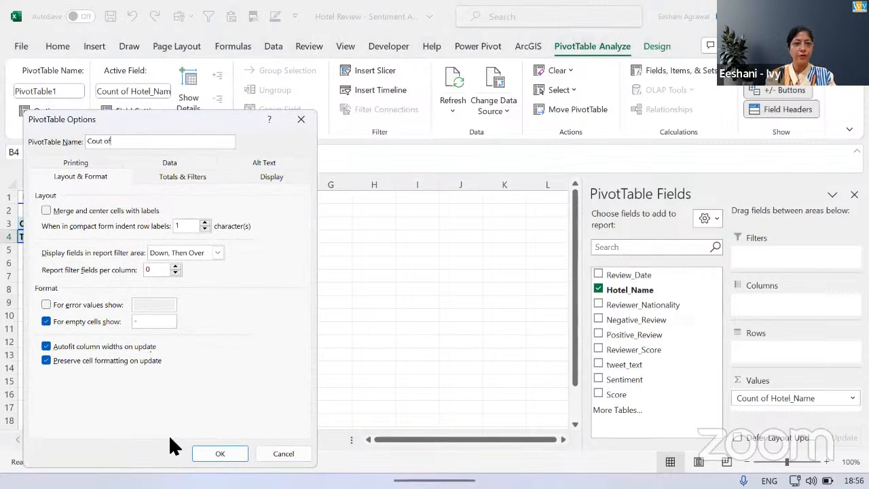
pyautogui.write('t')
pyautogui.press('BackSpace')
pyautogui.write('nt of Reve')
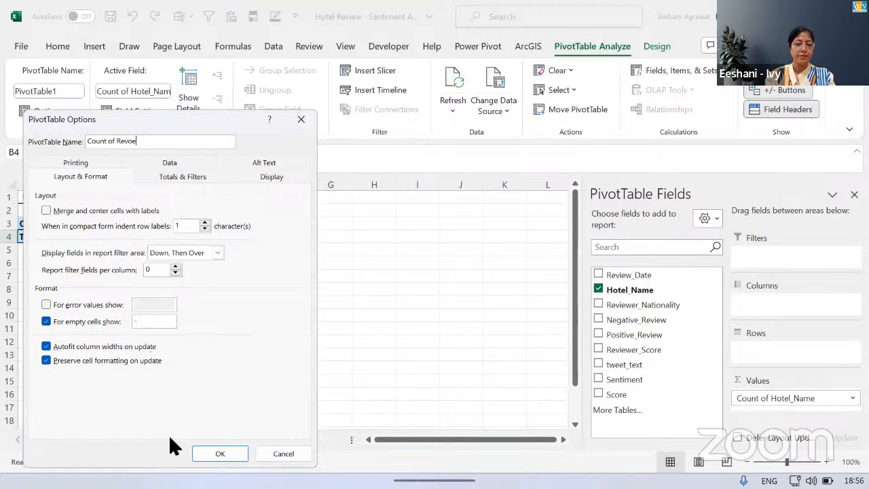
pyautogui.write('iew')
pyautogui.press('Return')
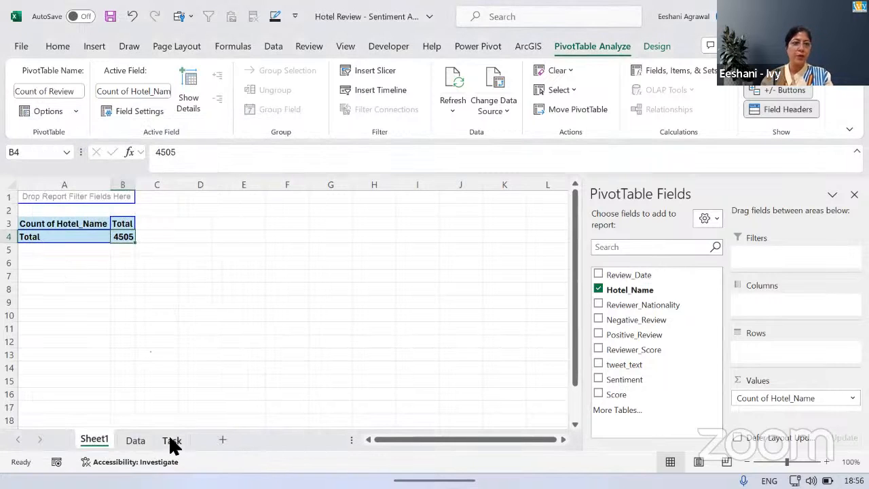
# - Copy the review count PivotTable in A1:B4 and paste the copy at cell A9
pyautogui.click(35, 197)
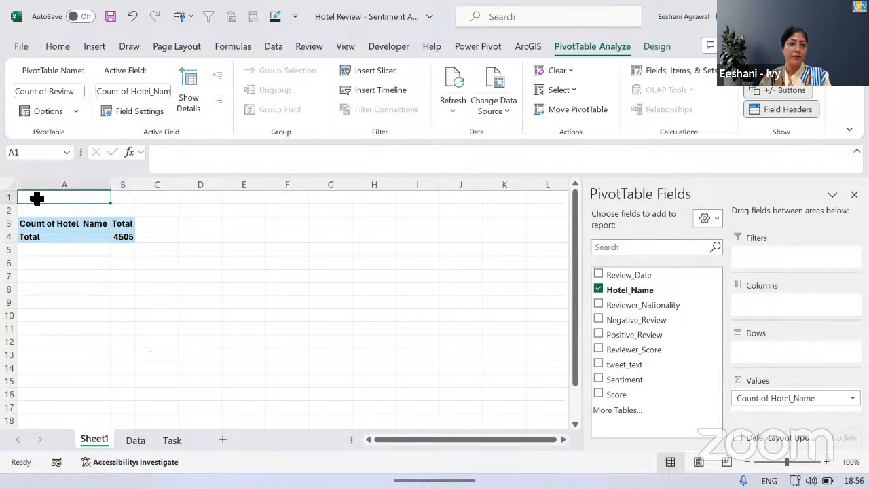
pyautogui.hotkey('shift', 'Right')
pyautogui.hotkey('shift', 'Down')
pyautogui.hotkey('shift', 'Down')
pyautogui.hotkey('shift', 'Down')
pyautogui.hotkey('ctrl', 'c')
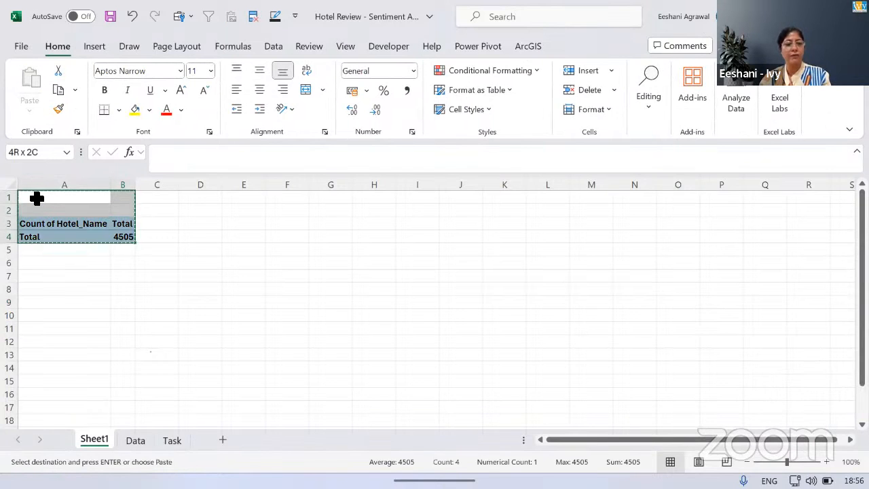
pyautogui.press('Down')
pyautogui.press('Down')
pyautogui.press('Down')
pyautogui.press('Down')
pyautogui.press('Down')
pyautogui.press('Down')
pyautogui.press('Down')
pyautogui.press('Down')
pyautogui.hotkey('ctrl', 'v')
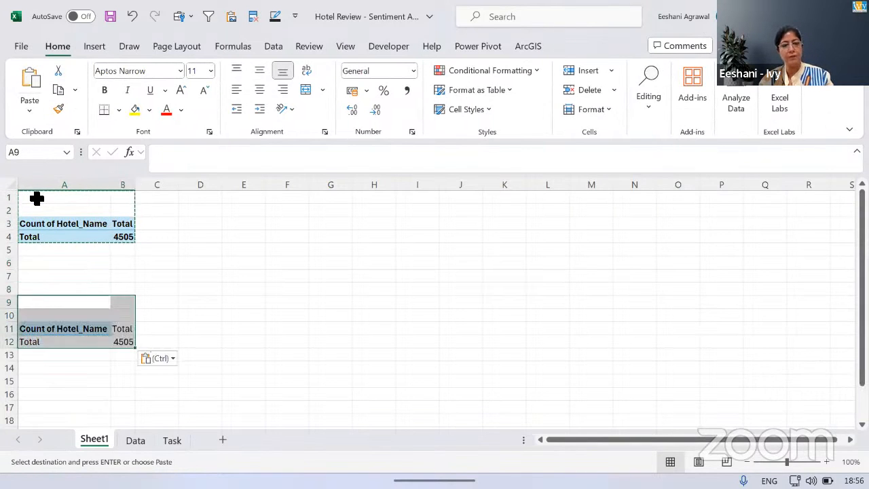
# - Add Sentiment to the rows of the PivotTable at A9 and relabel its Sentiment item in A15 as Neutral
pyautogui.click(86, 341)
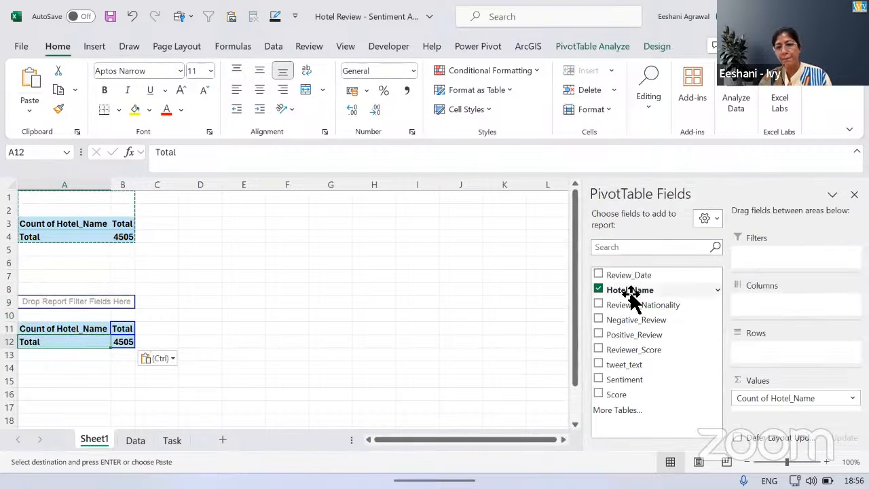
pyautogui.moveTo(636, 384); pyautogui.dragTo(787, 351)
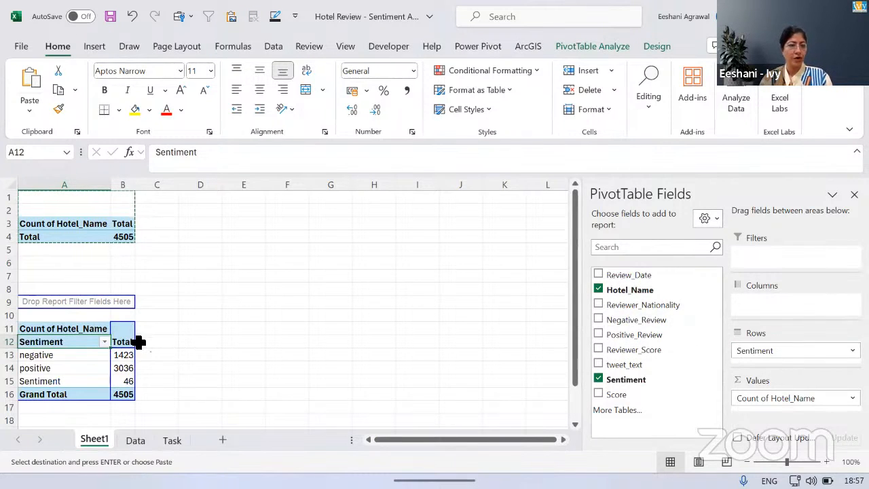
pyautogui.click(69, 384)
pyautogui.write('Ne')
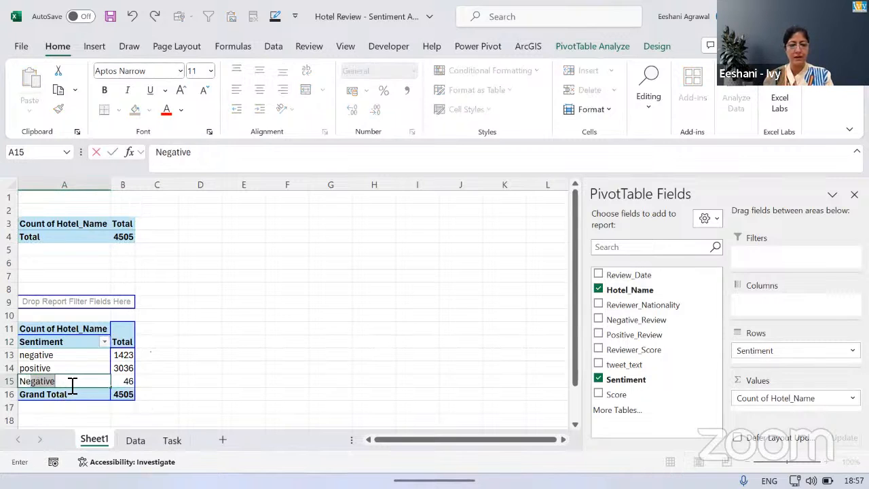
pyautogui.write('utral')
pyautogui.press('Return')
# - Try to relabel the positive item in A14 as Positive
pyautogui.press('Up')
pyautogui.press('Up')
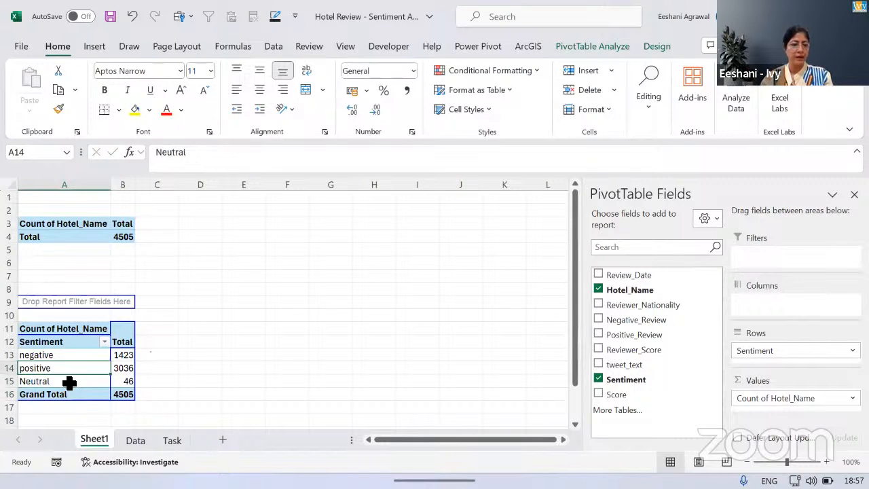
pyautogui.write('Positive')
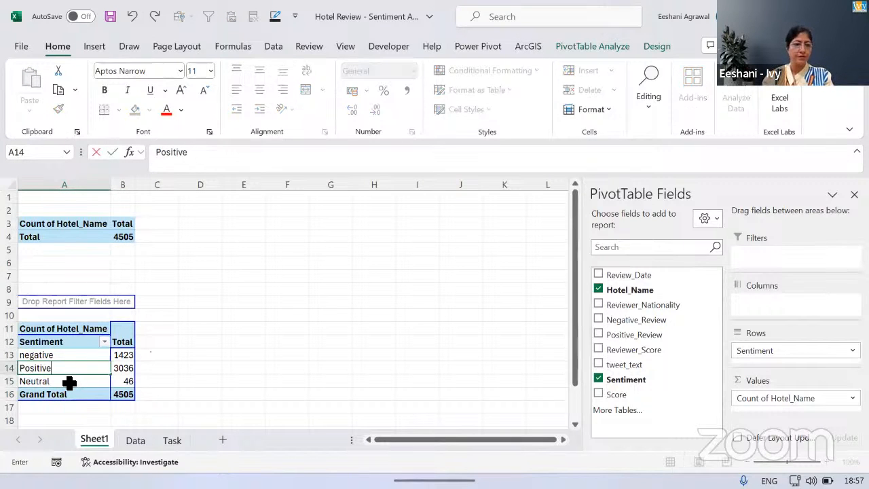
pyautogui.press('Return')
pyautogui.press('Up')
pyautogui.press('Up')
pyautogui.press('Down')
pyautogui.press('Down')
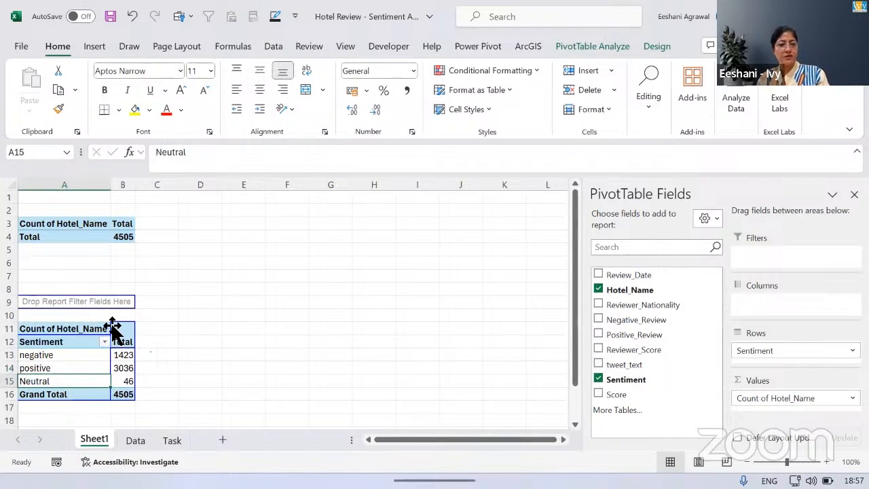
# - Name the PivotTable containing the sentiment rows Review By Sentiment
pyautogui.click(87, 353)
pyautogui.rightClick(87, 354)
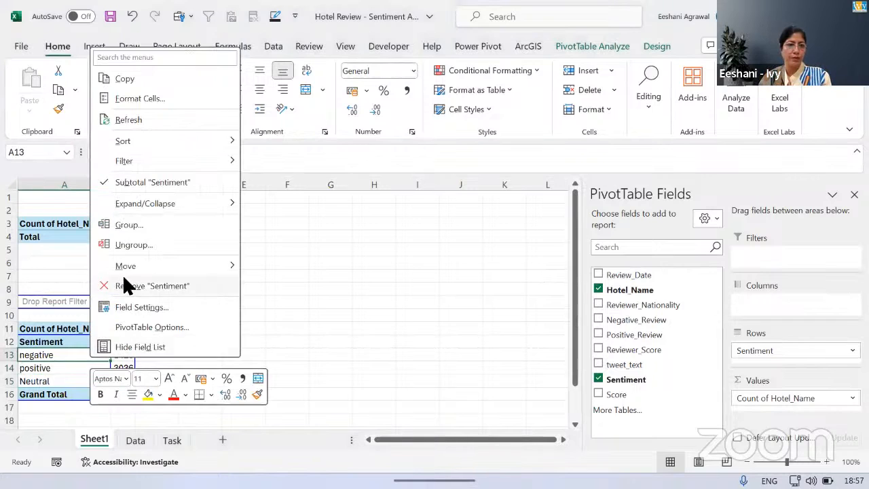
pyautogui.click(133, 327)
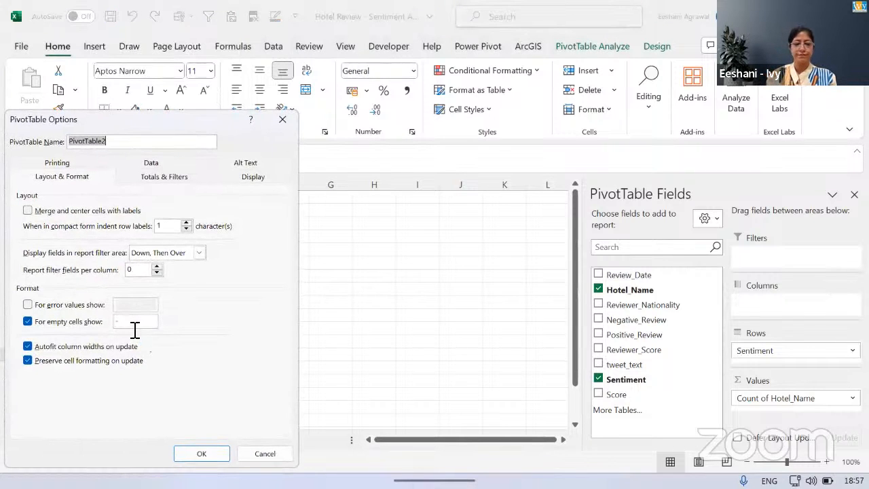
pyautogui.write('Review')
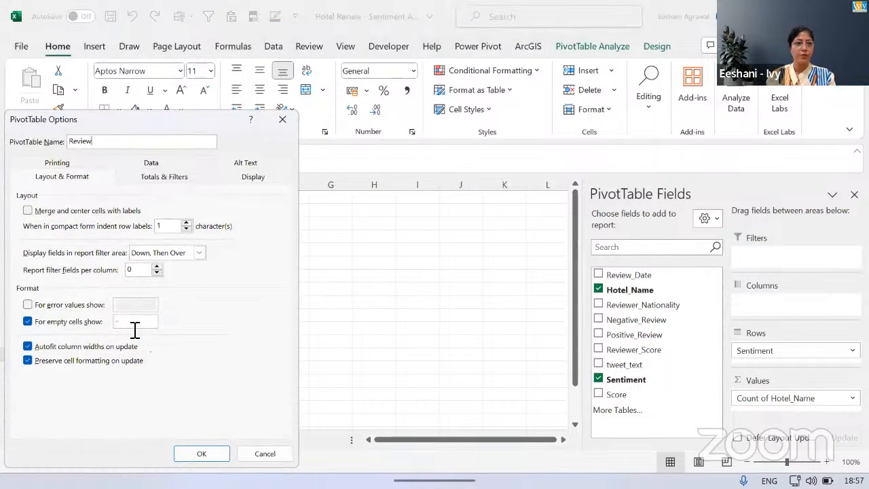
pyautogui.write(' By Senitme')
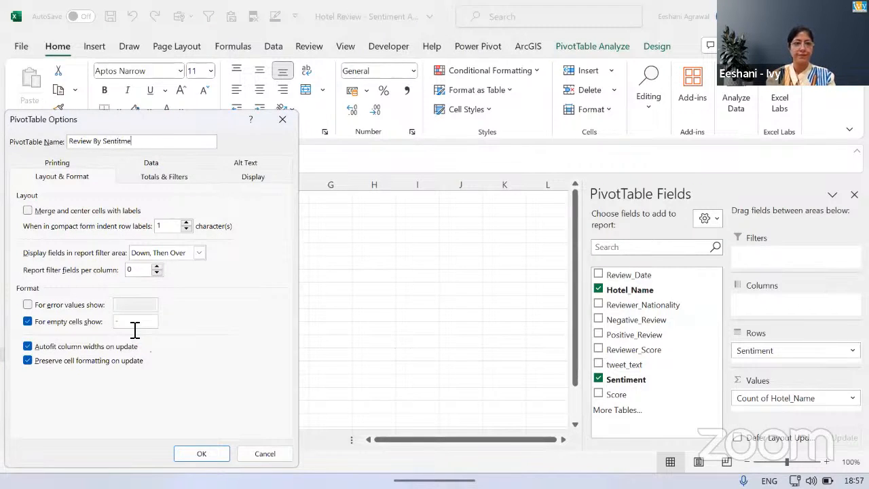
pyautogui.write('ment')
pyautogui.press('Return')
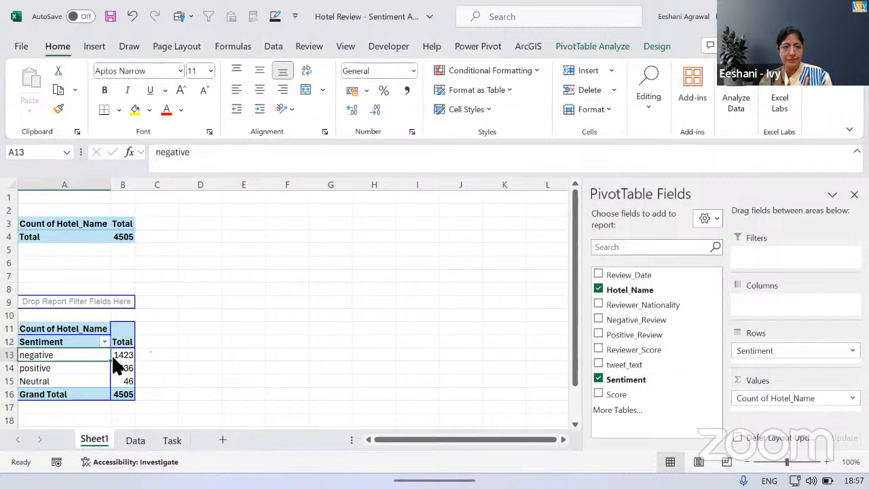
# - Copy the sentiment PivotTable in A9:B16 and paste the copy at cell F9
pyautogui.click(49, 305)
pyautogui.hotkey('shift', 'Down')
pyautogui.hotkey('shift', 'Down')
pyautogui.hotkey('shift', 'Down')
pyautogui.hotkey('shift', 'Down')
pyautogui.hotkey('shift', 'Down')
pyautogui.hotkey('shift', 'Down')
pyautogui.hotkey('shift', 'Down')
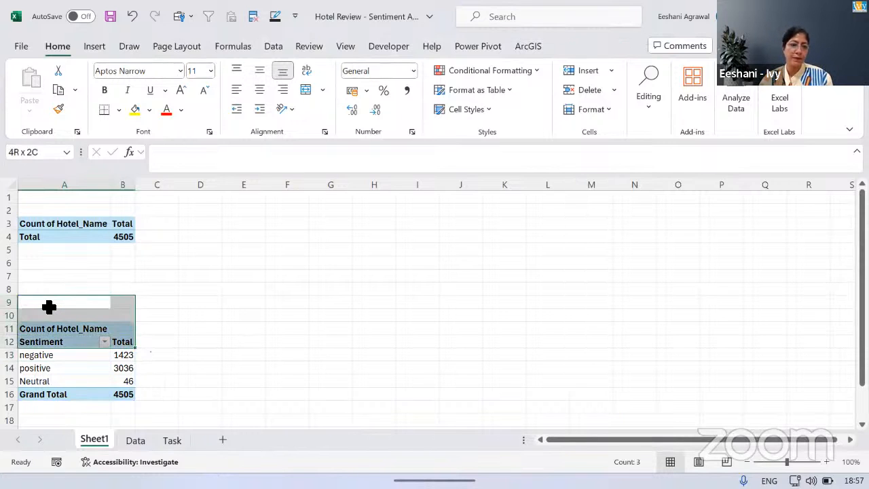
pyautogui.hotkey('ctrl', 'c')
pyautogui.press('Right')
pyautogui.press('Right')
pyautogui.press('Right')
pyautogui.press('Right')
pyautogui.press('Right')
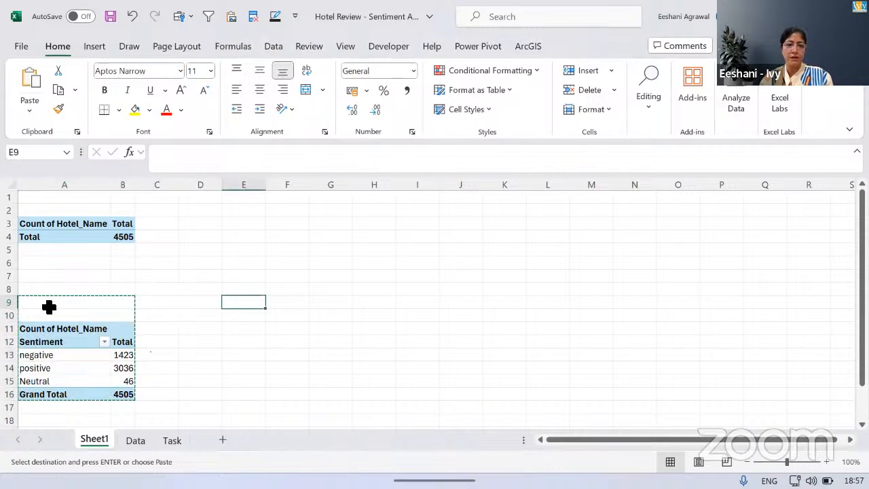
pyautogui.hotkey('ctrl', 'v')
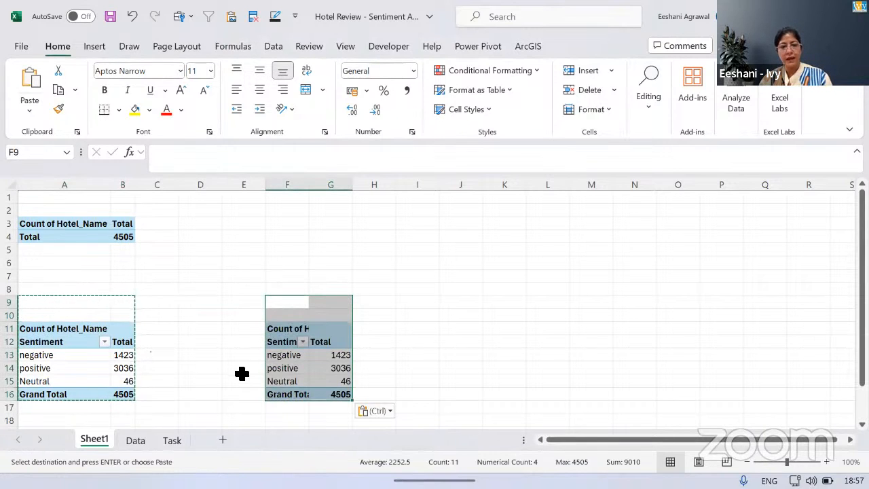
# - Add Review_Date above Sentiment in the rows of the PivotTable at F9 and group the dates by months and years only
pyautogui.click(284, 370)
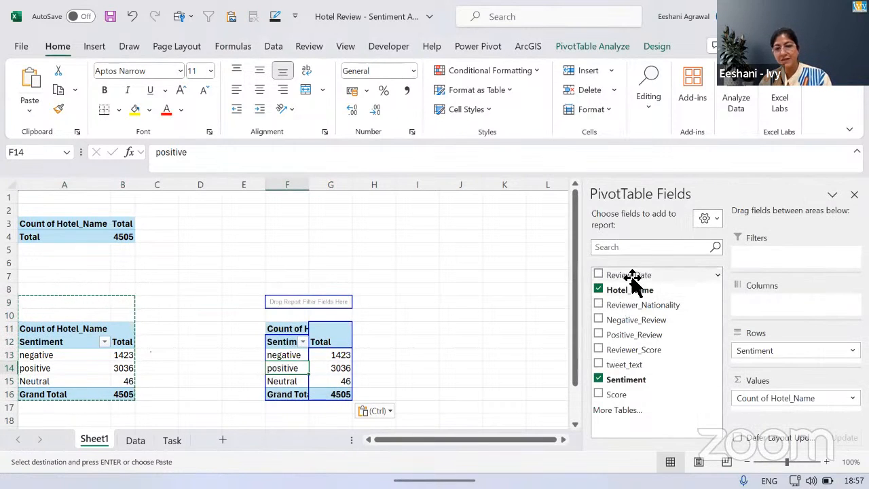
pyautogui.moveTo(632, 279); pyautogui.dragTo(751, 349)
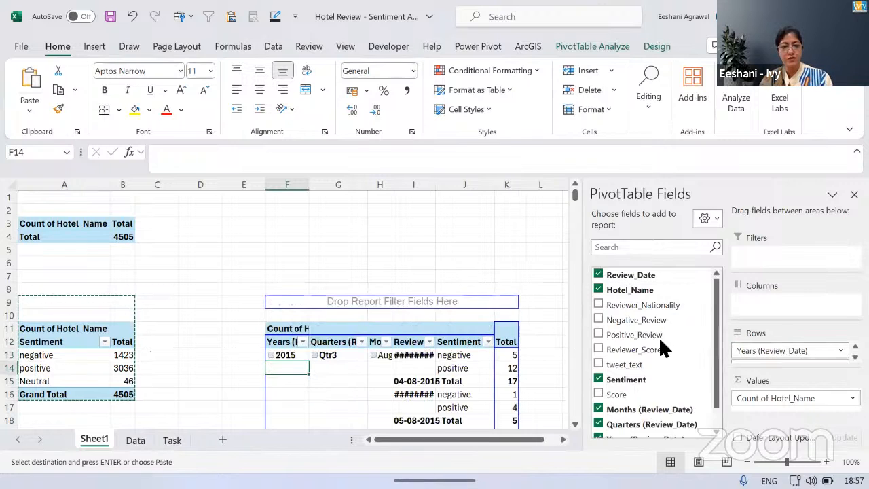
pyautogui.click(295, 357)
pyautogui.rightClick(288, 356)
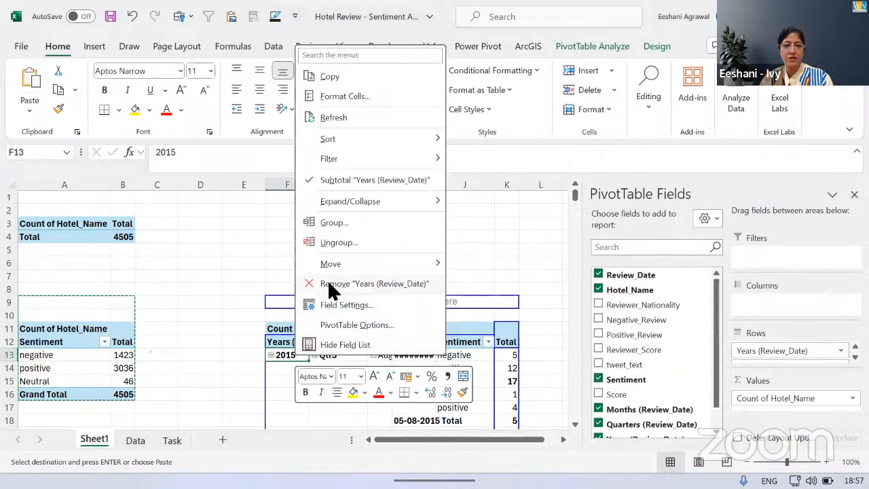
pyautogui.click(326, 225)
pyautogui.click(267, 252)
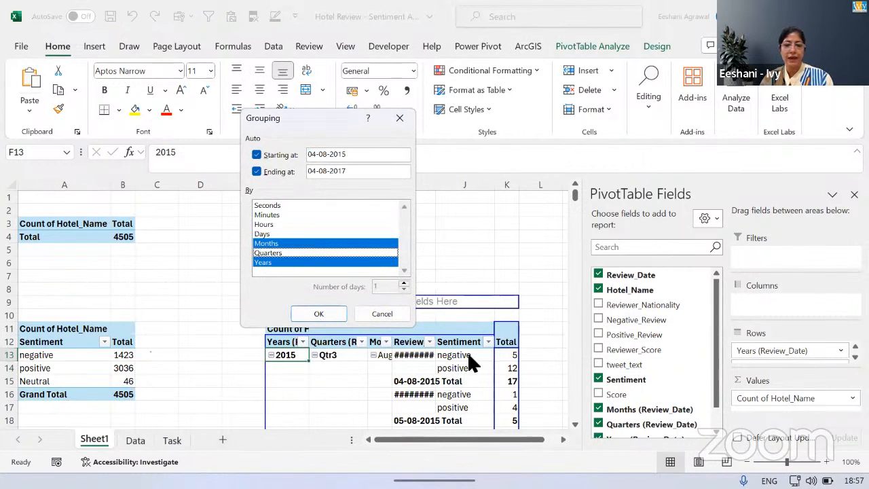
pyautogui.click(329, 316)
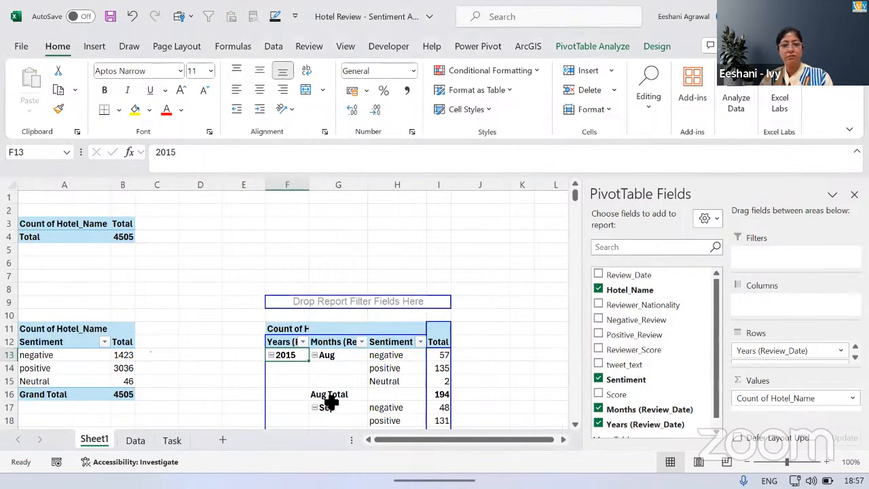
# - Remove the Months (Review_Date) subtotals from the date PivotTable and name the PivotTable Trend of review
pyautogui.rightClick(338, 393)
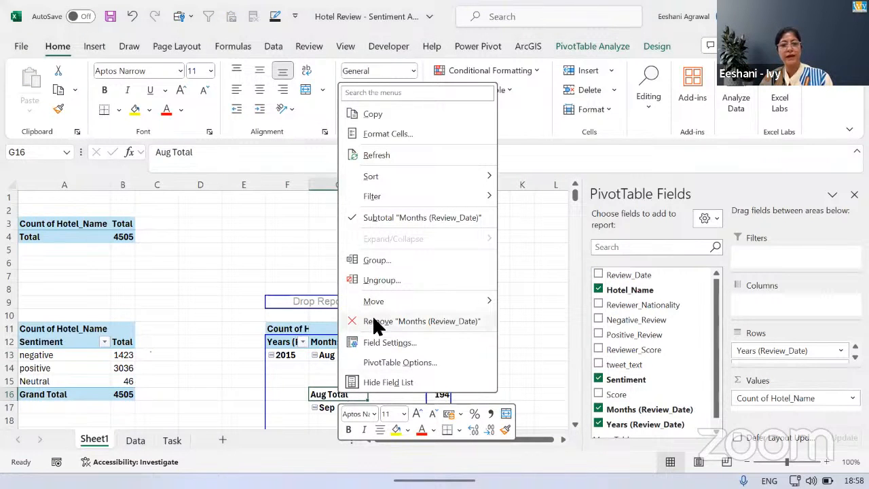
pyautogui.click(370, 221)
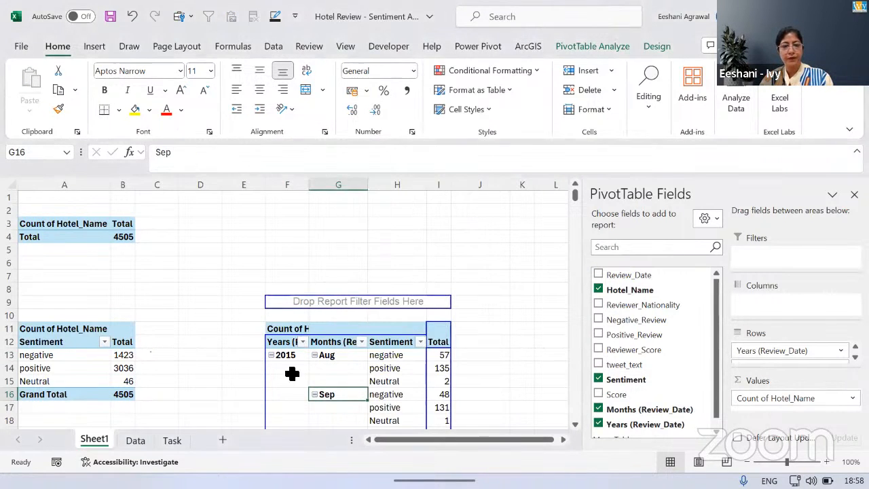
pyautogui.rightClick(397, 378)
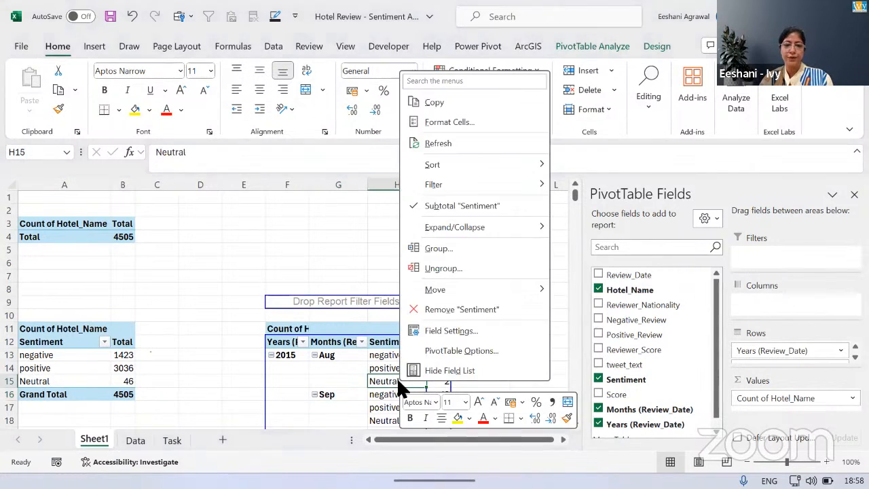
pyautogui.click(439, 346)
pyautogui.write('Trend of review')
pyautogui.press('Return')
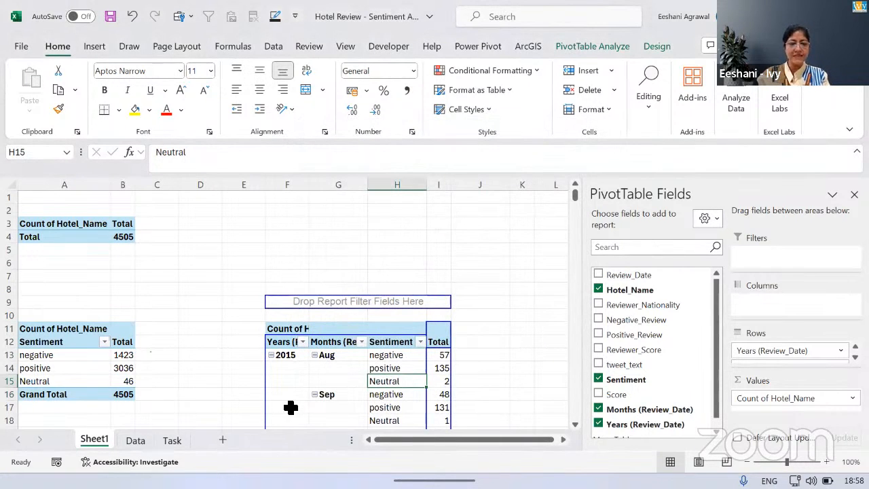
# - Rename the PivotTable worksheet Sheet1 as Sumarry
pyautogui.doubleClick(101, 439)
pyautogui.write('Summary')
pyautogui.press('Return')
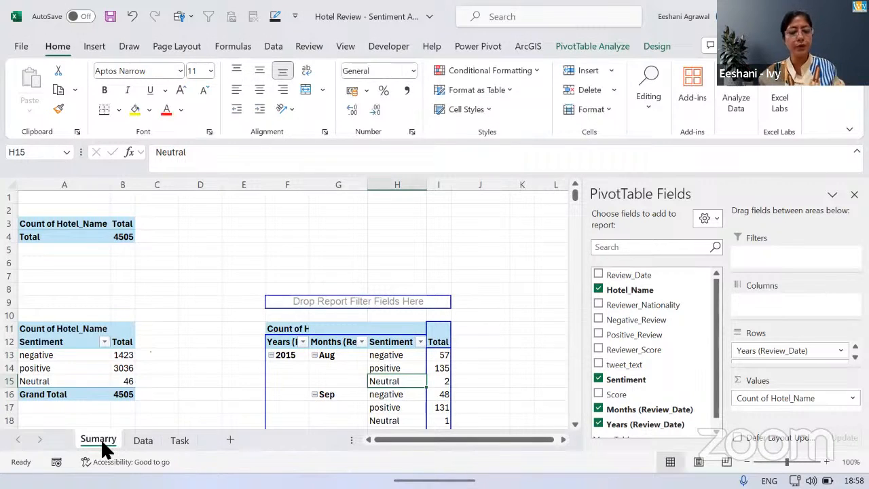
# - Correct the spelling of the PivotTable worksheet's name to Summary
pyautogui.doubleClick(101, 439)
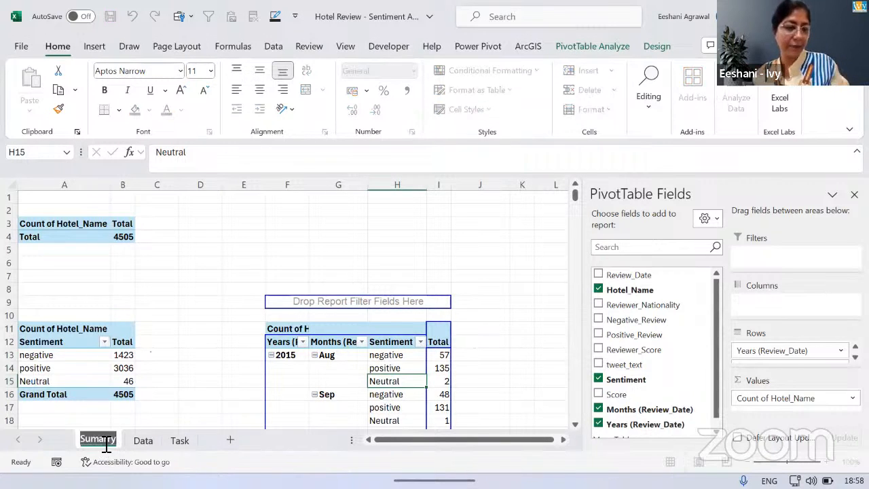
pyautogui.click(107, 443)
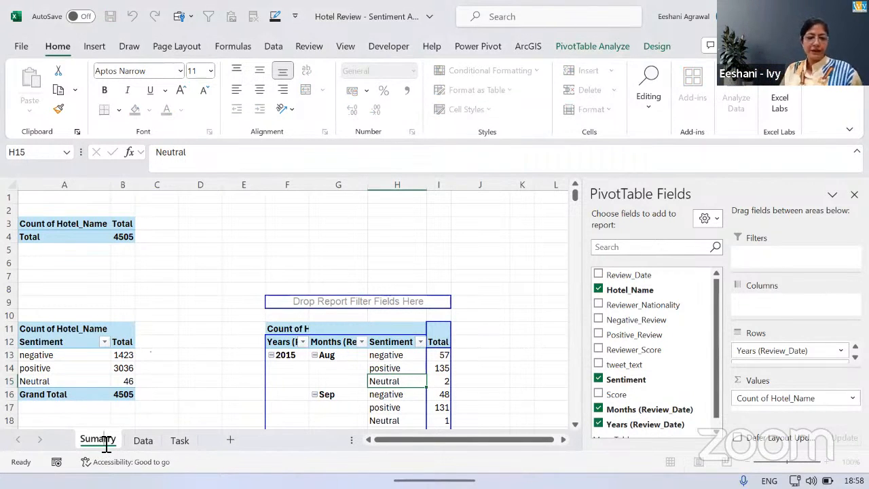
pyautogui.write('m')
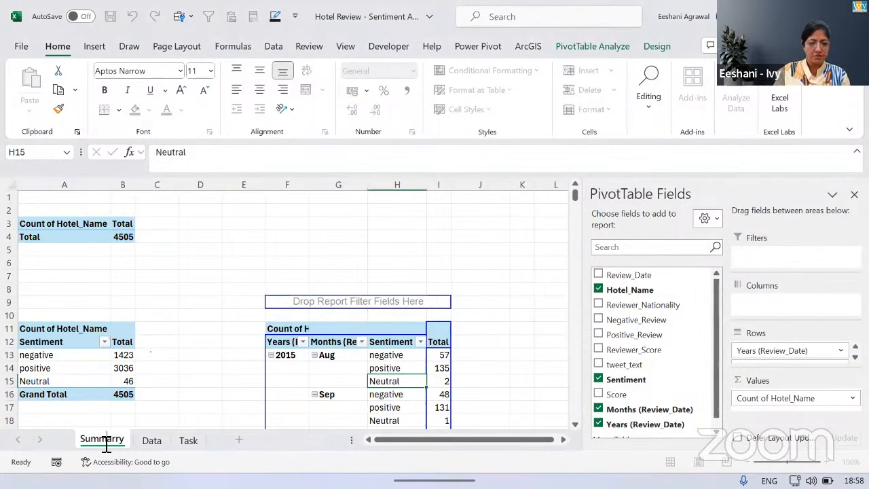
pyautogui.press('BackSpace')
pyautogui.press('Return')
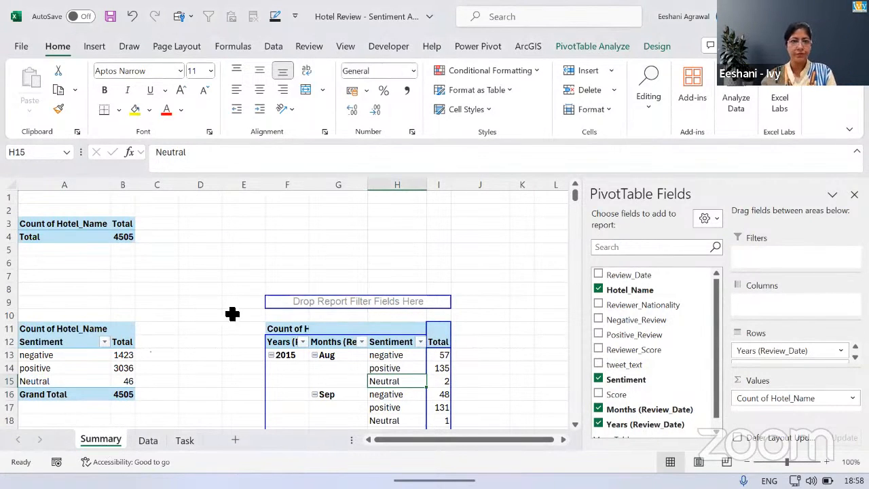
# - Add a new worksheet after Summary and name it Dashboard
pyautogui.click(235, 440)
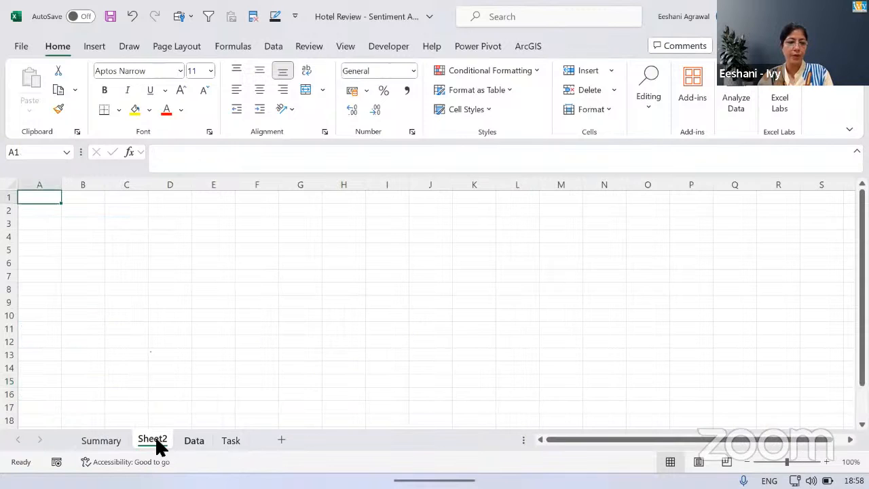
pyautogui.doubleClick(154, 439)
pyautogui.write('Dash')
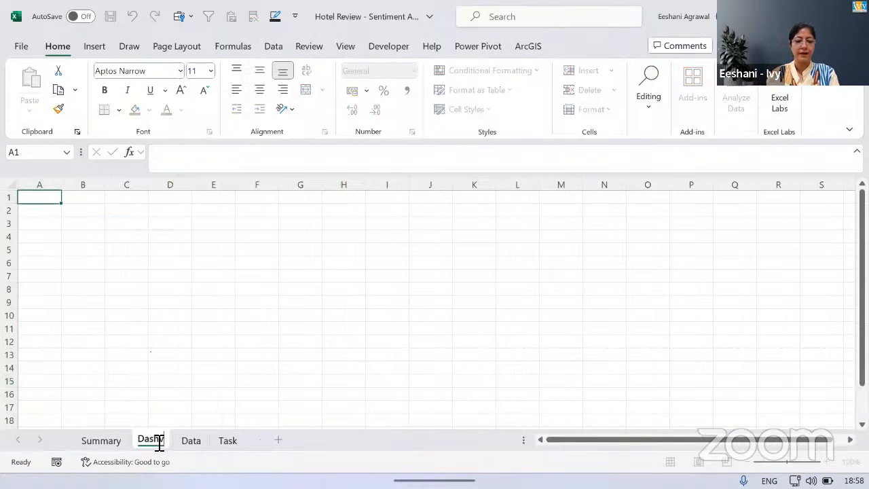
pyautogui.write('board')
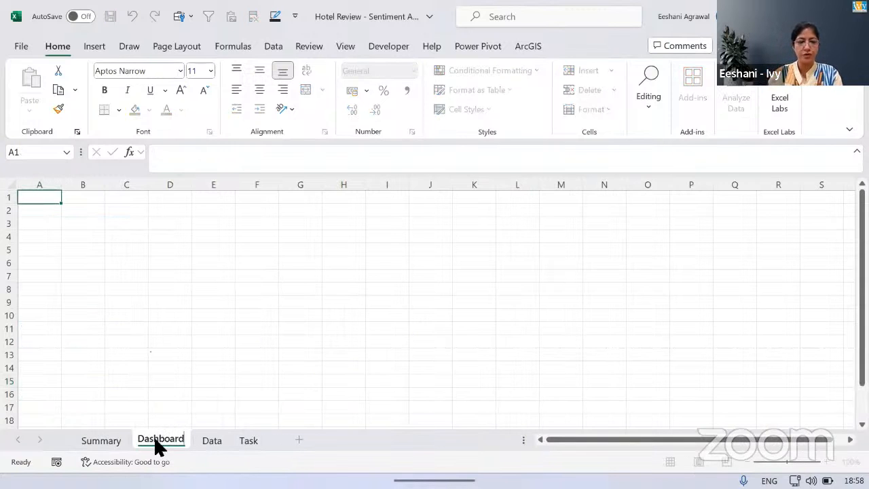
pyautogui.press('Return')
# - Insert a Hotel_Name slicer for the total review count PivotTable at A3 on the Summary sheet
pyautogui.click(99, 440)
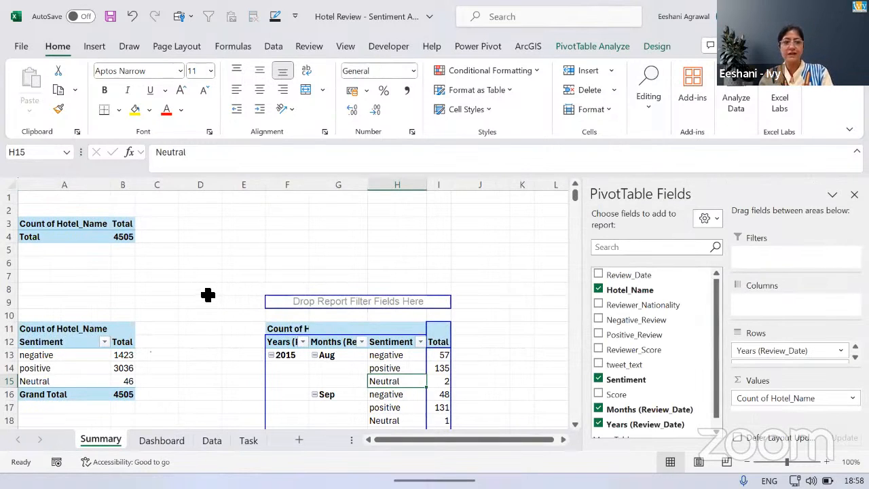
pyautogui.click(93, 240)
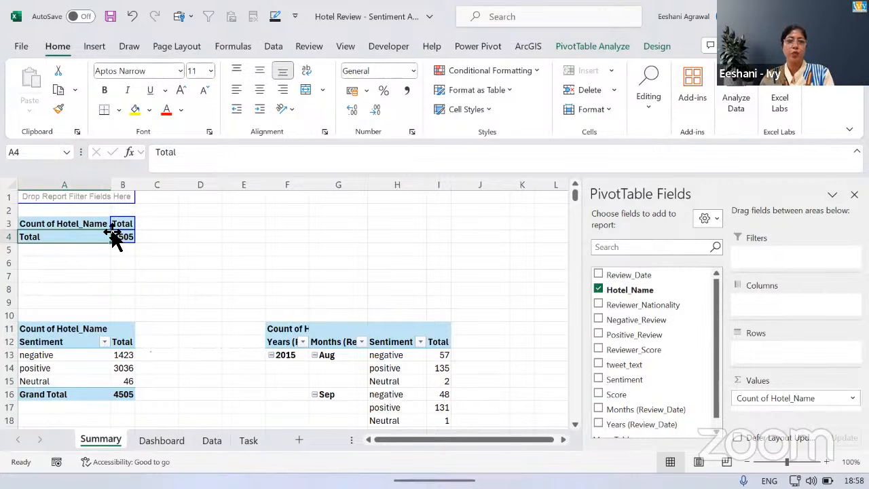
pyautogui.click(106, 52)
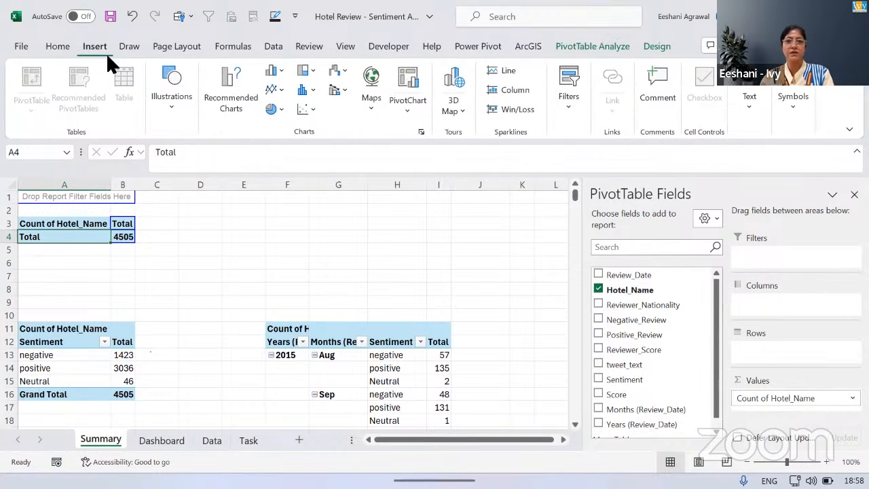
pyautogui.click(567, 103)
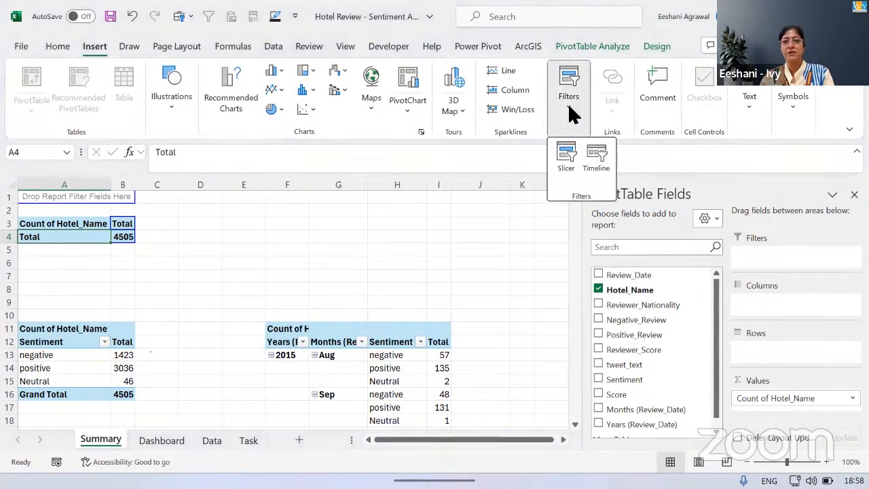
pyautogui.click(562, 151)
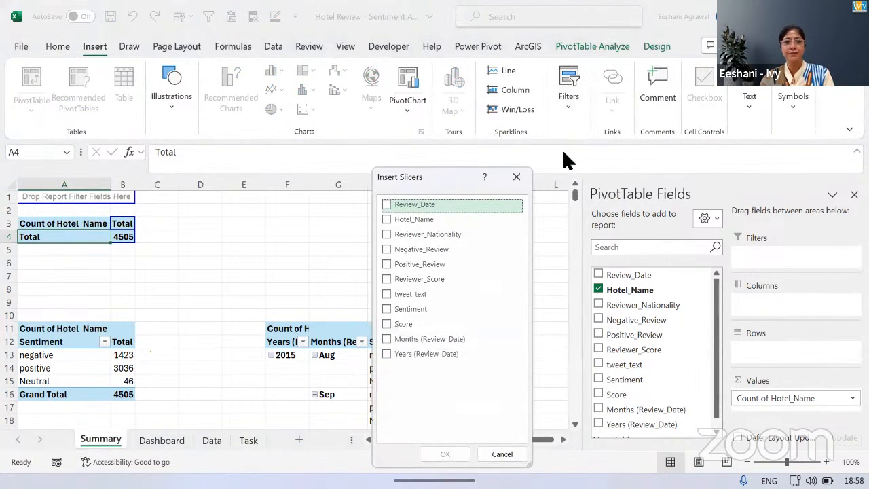
pyautogui.click(387, 220)
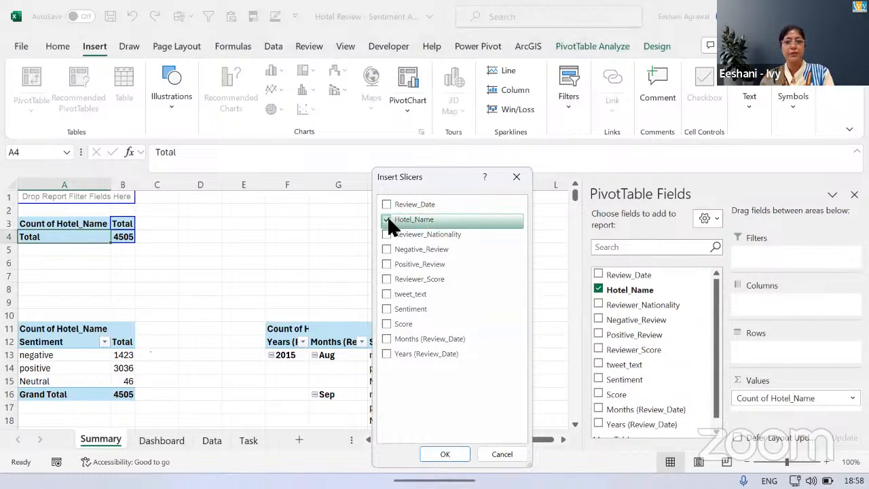
pyautogui.click(444, 454)
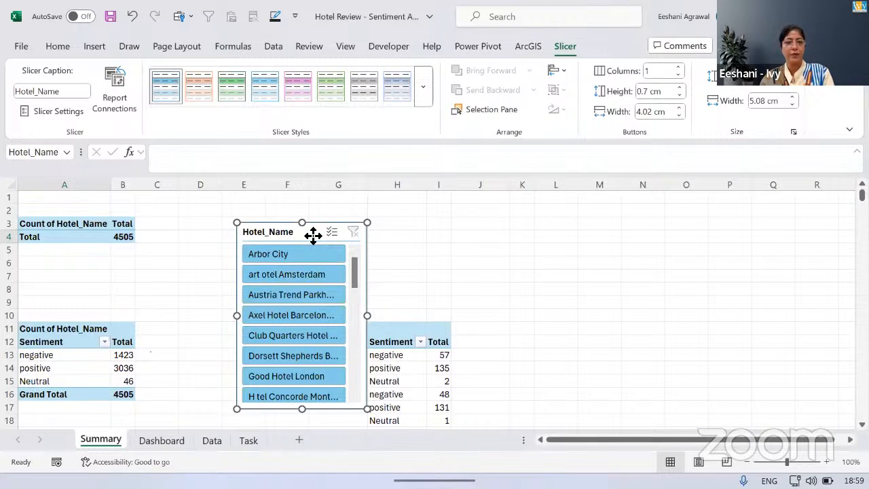
# - Move the Hotel_Name slicer from Summary to cell A1 of the Dashboard sheet and lengthen it down to about row 17
pyautogui.press('Delete')
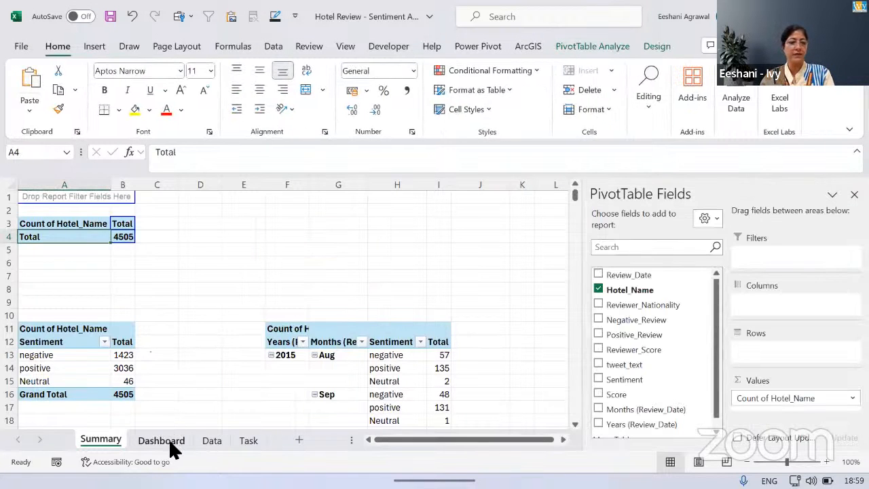
pyautogui.click(168, 438)
pyautogui.hotkey('ctrl', 'v')
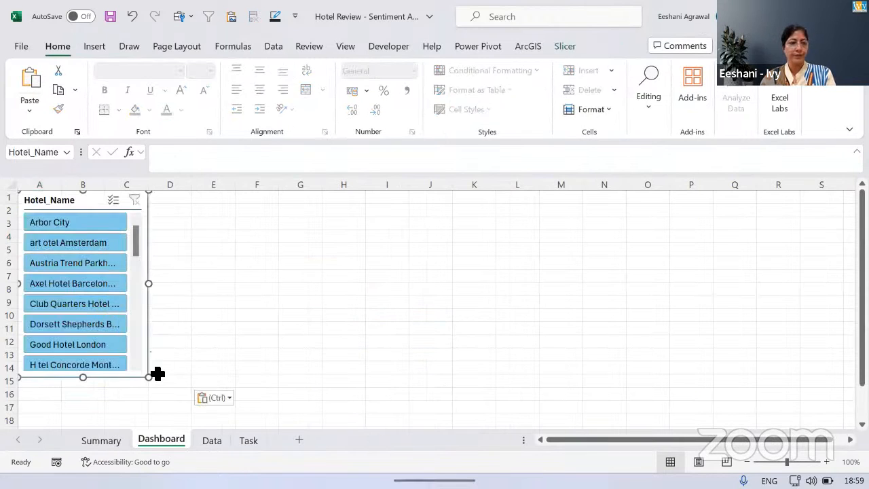
pyautogui.moveTo(146, 379); pyautogui.dragTo(148, 417)
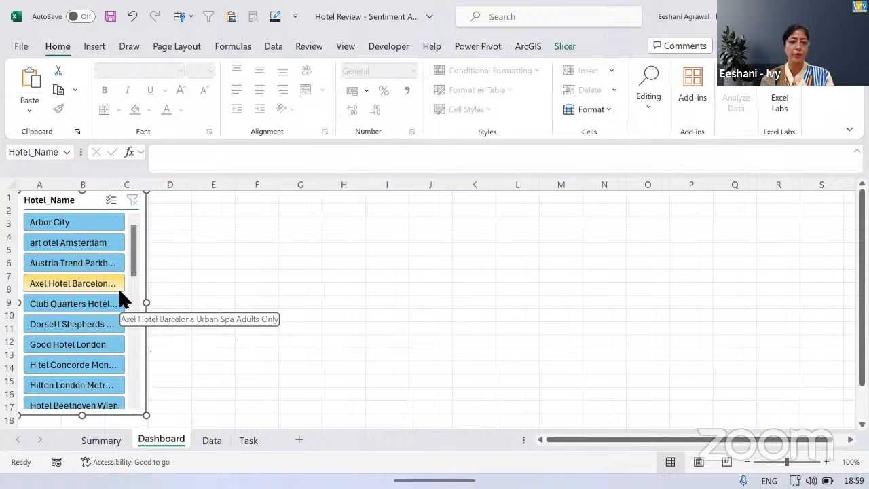
pyautogui.click(314, 263)
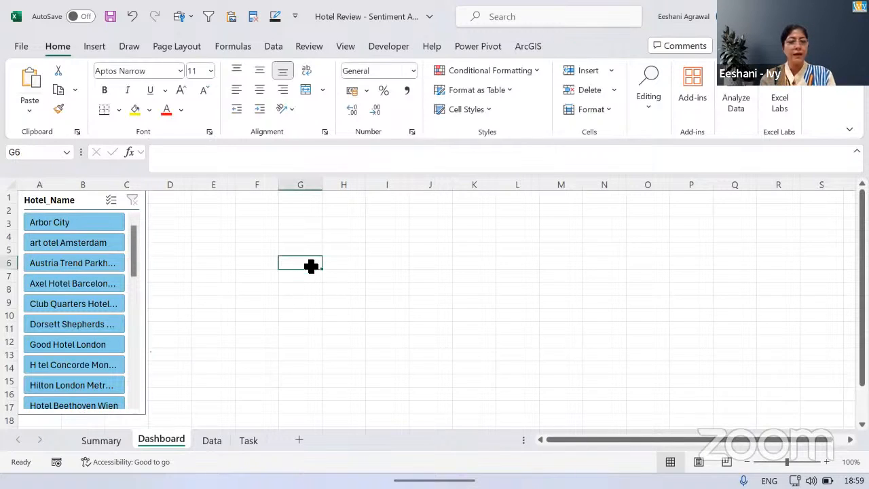
# - Insert a 2-D clustered column chart from the sentiment PivotTable in A11:B16 on the Summary sheet
pyautogui.click(107, 438)
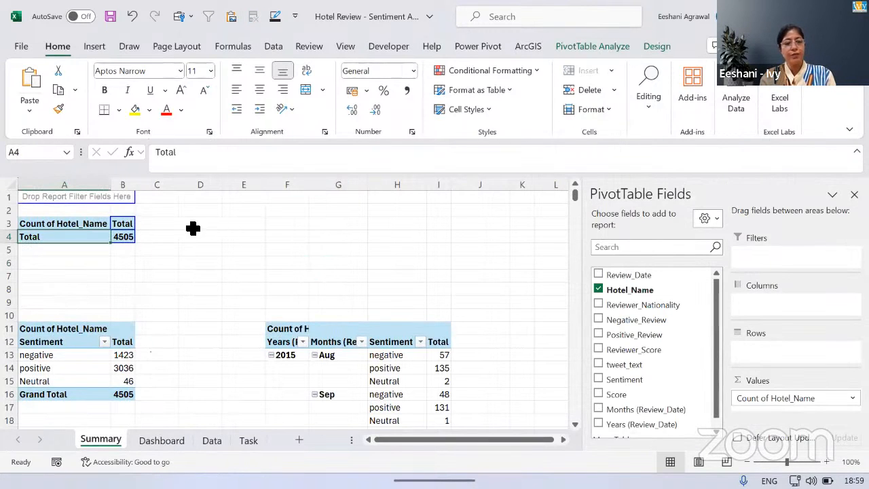
pyautogui.moveTo(129, 367)
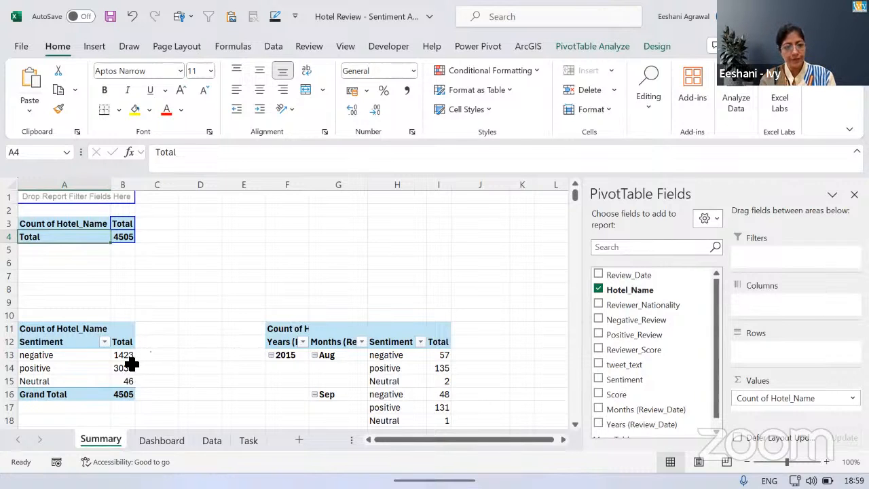
pyautogui.click(129, 367)
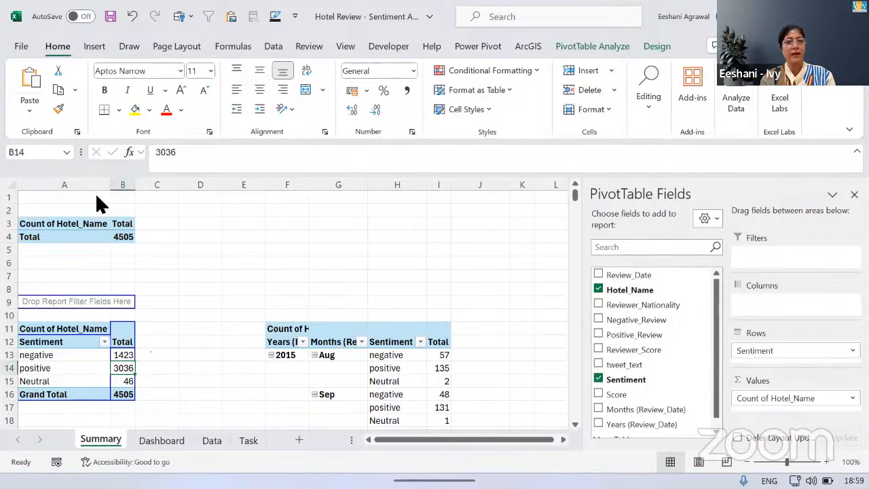
pyautogui.click(94, 51)
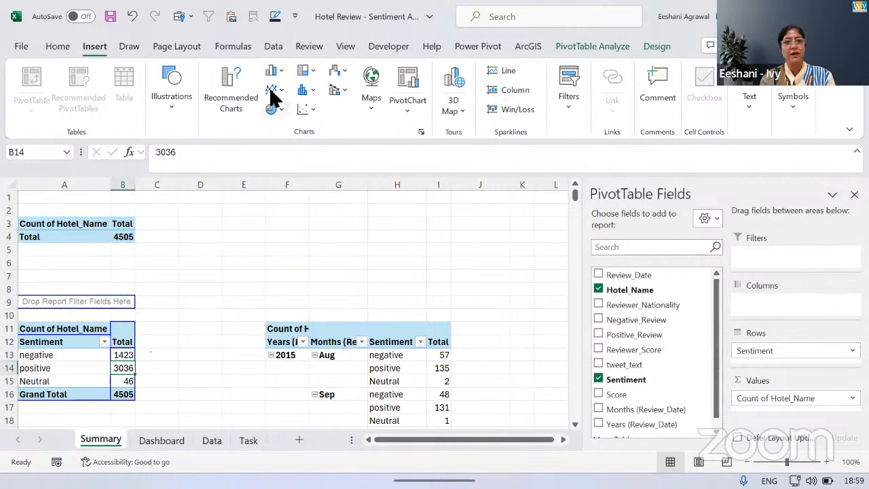
pyautogui.click(309, 72)
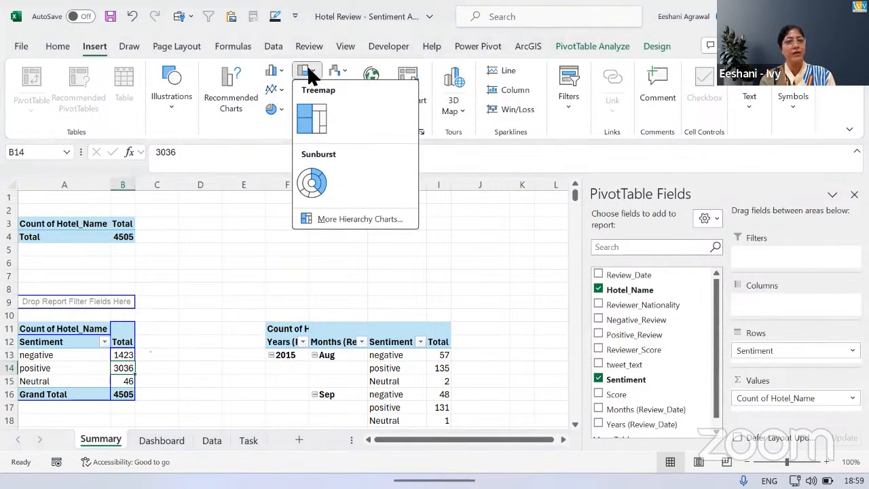
pyautogui.click(273, 71)
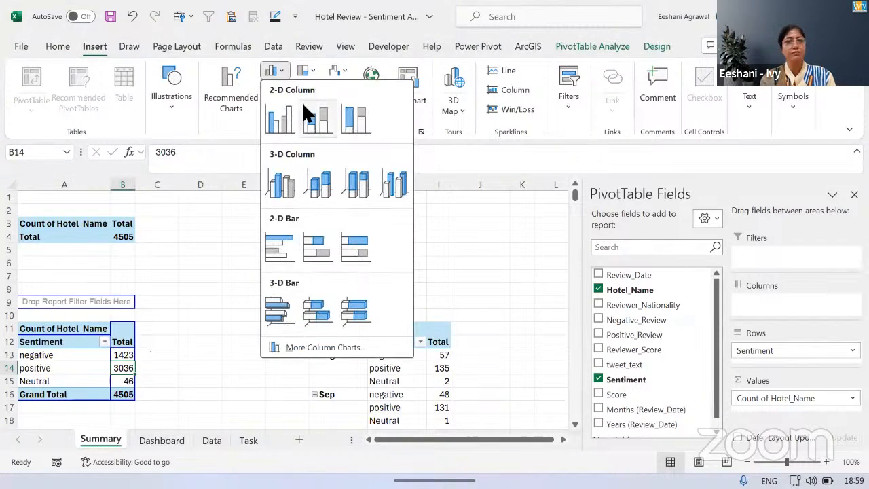
pyautogui.click(281, 118)
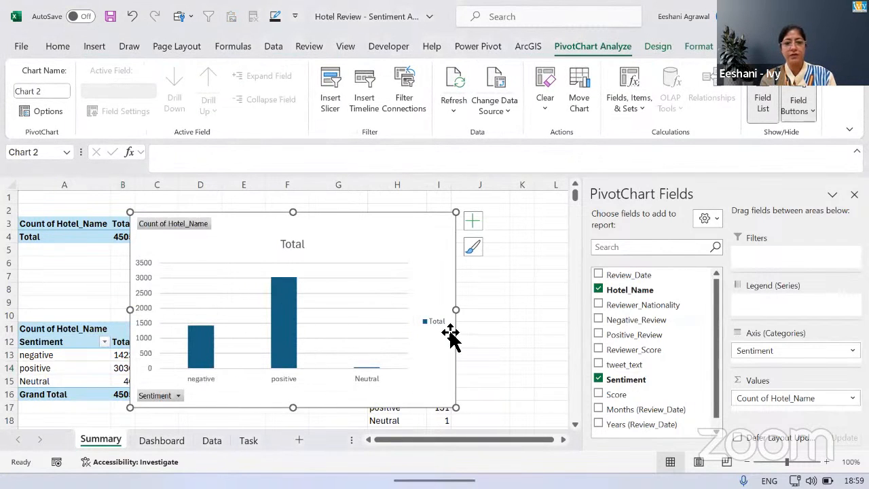
# - Remove the legend, the gridlines and all field buttons from the sentiment column chart
pyautogui.press('Delete')
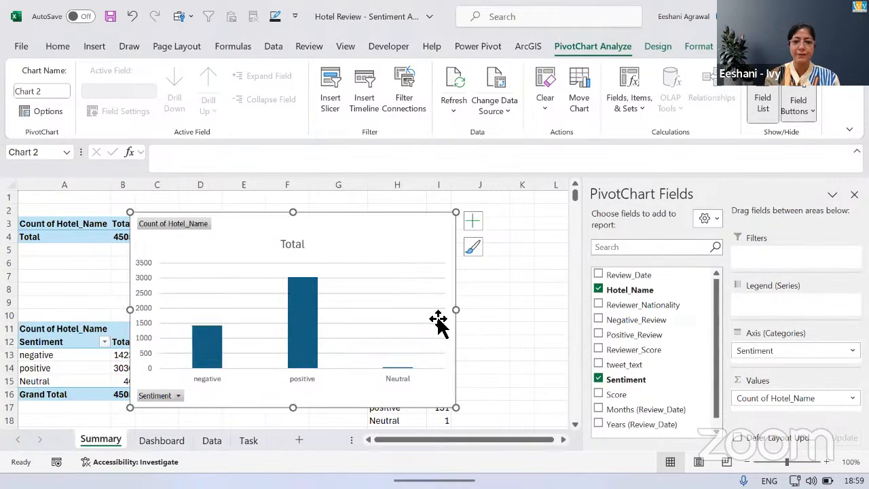
pyautogui.click(408, 307)
pyautogui.press('Delete')
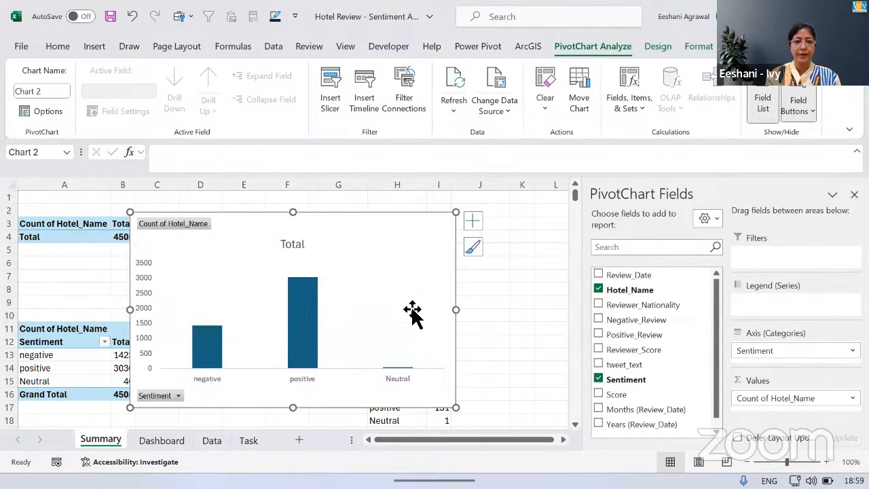
pyautogui.rightClick(201, 224)
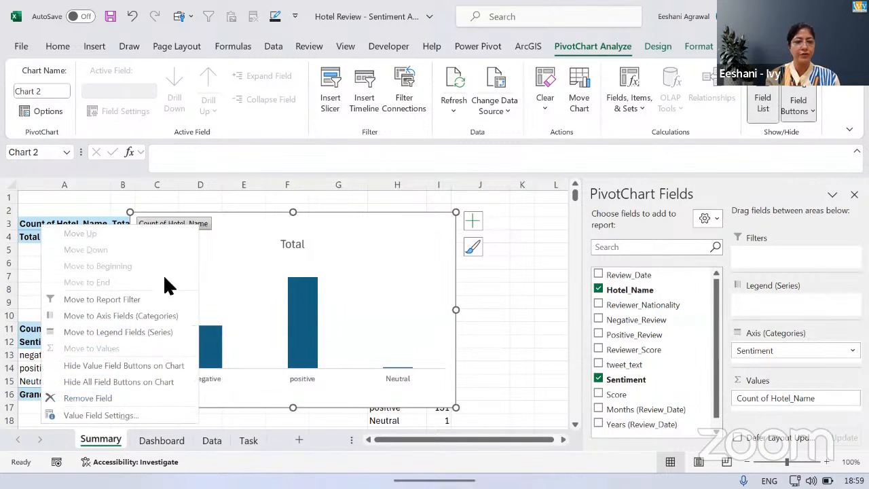
pyautogui.click(131, 383)
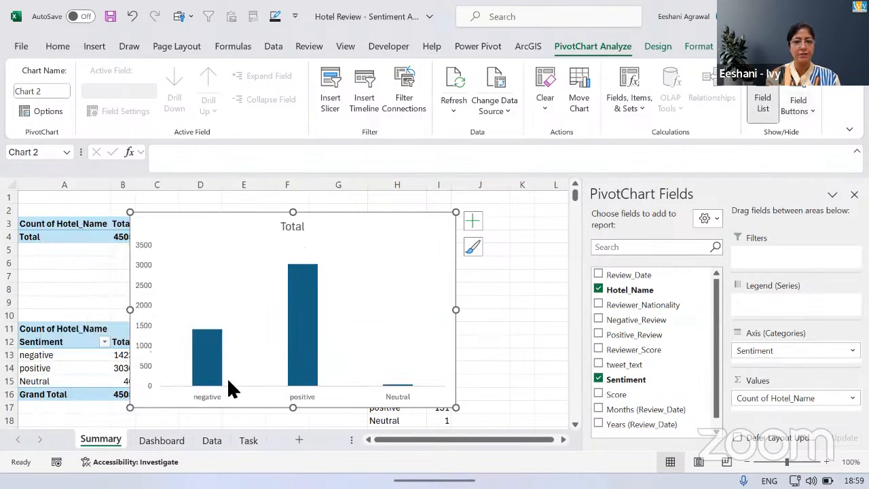
# - Add data labels to the sentiment chart's columns and delete its vertical value axis
pyautogui.click(474, 221)
pyautogui.click(500, 296)
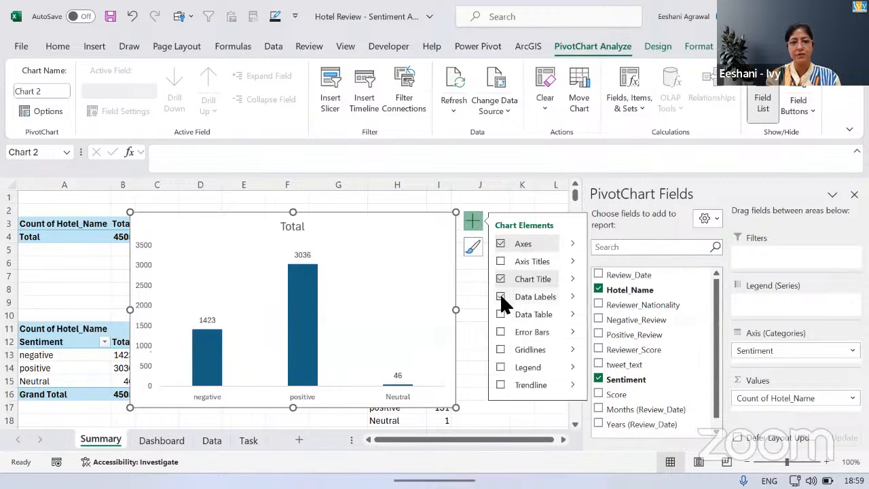
pyautogui.click(142, 275)
pyautogui.press('Delete')
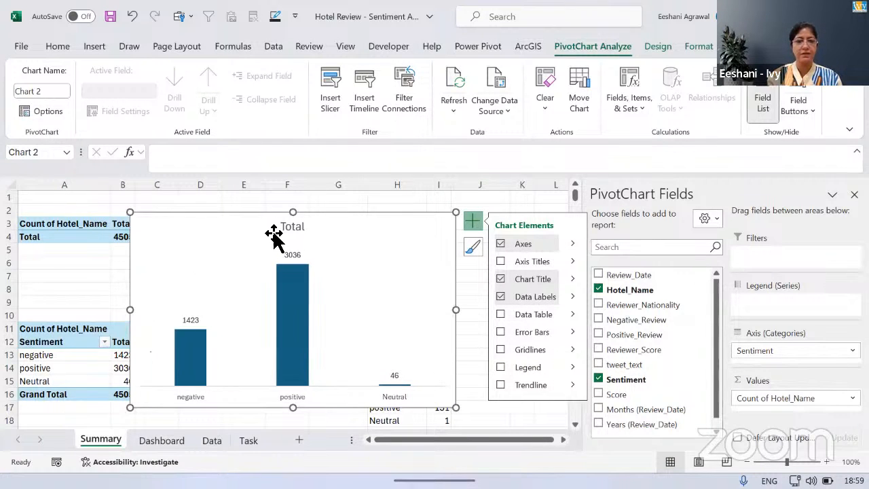
# - Change the sentiment column chart's title to "Count of Review by Sentiment"
pyautogui.click(293, 229)
pyautogui.click(293, 229)
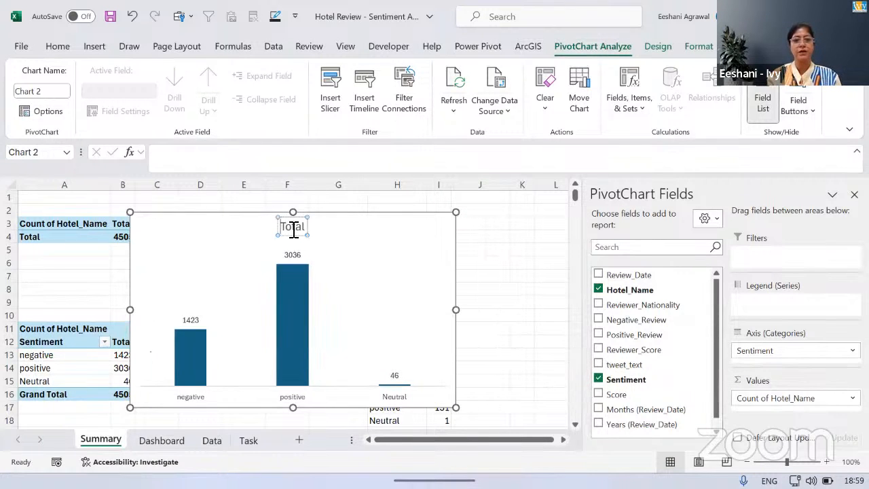
pyautogui.write('Count')
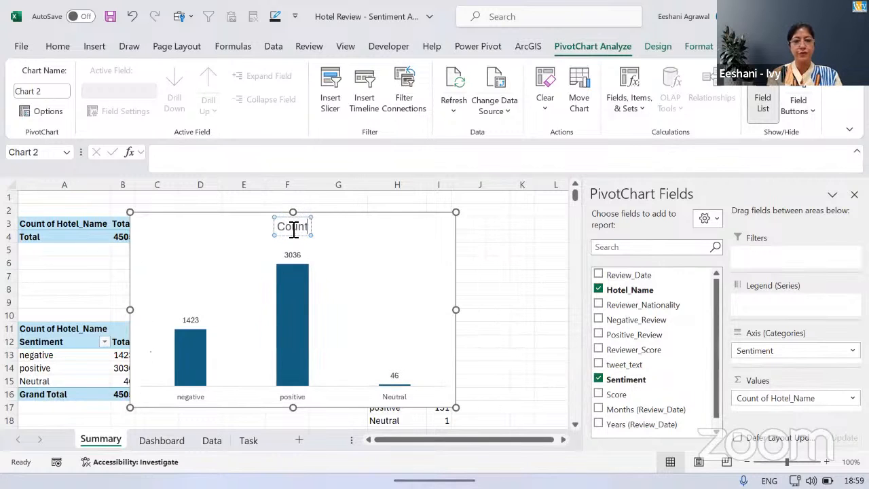
pyautogui.write(' of Revoew')
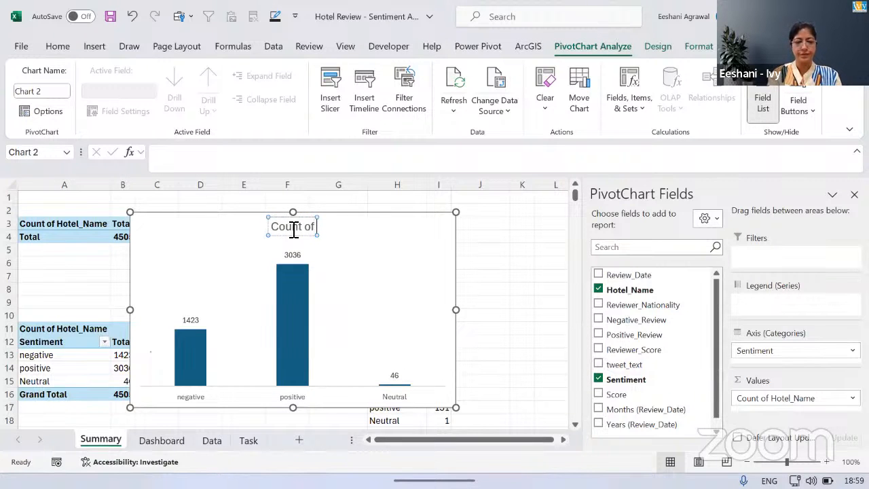
pyautogui.press('BackSpace')
pyautogui.press('BackSpace')
pyautogui.press('BackSpace')
pyautogui.write('i')
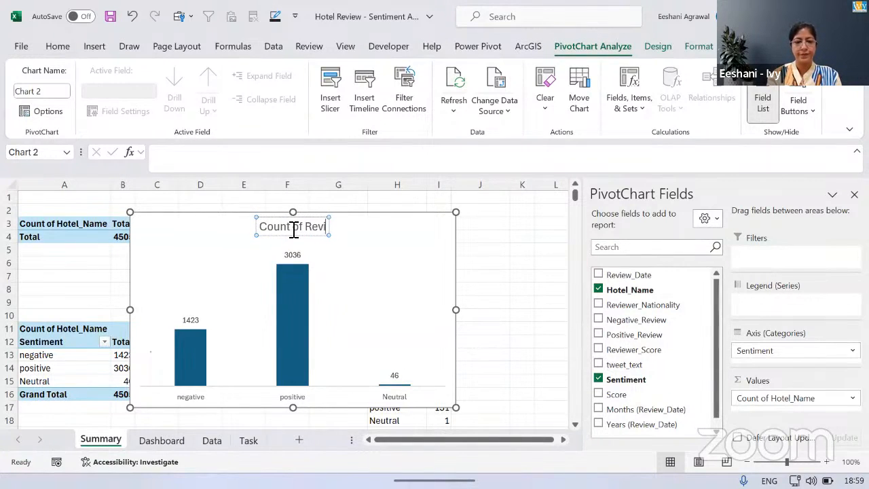
pyautogui.write('ew by Sentiment')
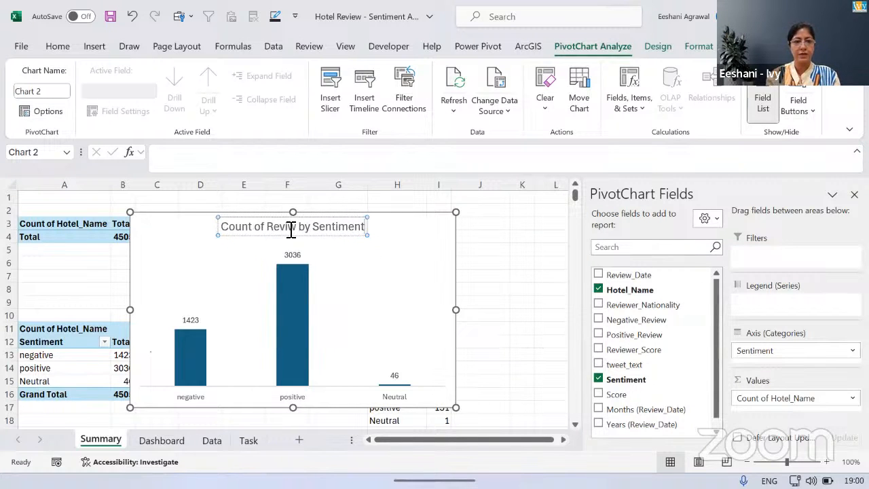
pyautogui.click(290, 230)
pyautogui.write('e')
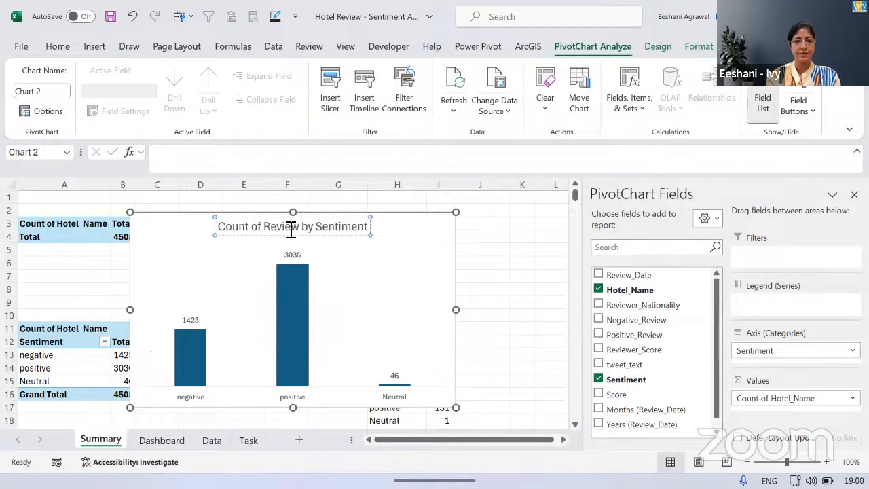
pyautogui.click(425, 286)
pyautogui.click(424, 239)
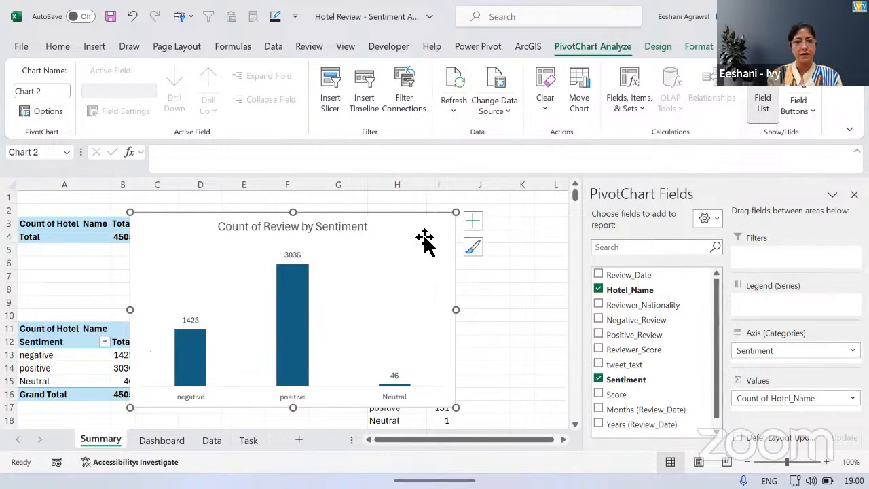
# - Sort the sentiment PivotTable on the Summary sheet by review count from largest to smallest
pyautogui.click(118, 367)
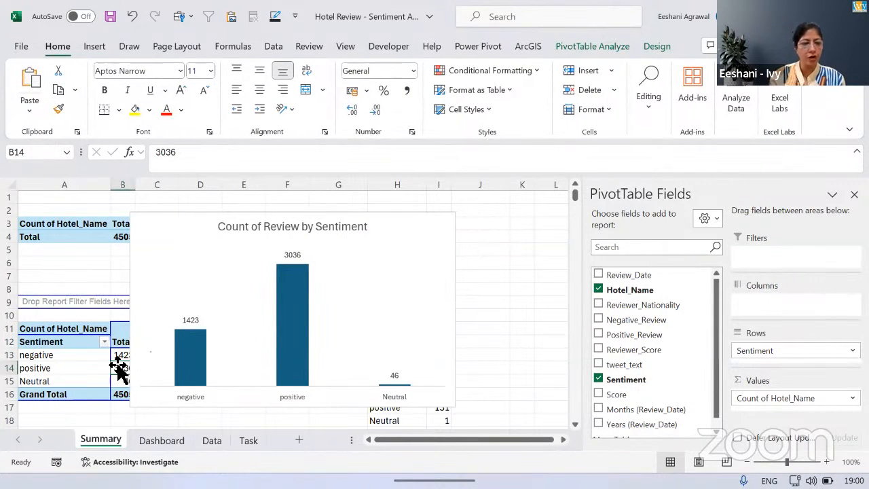
pyautogui.rightClick(119, 367)
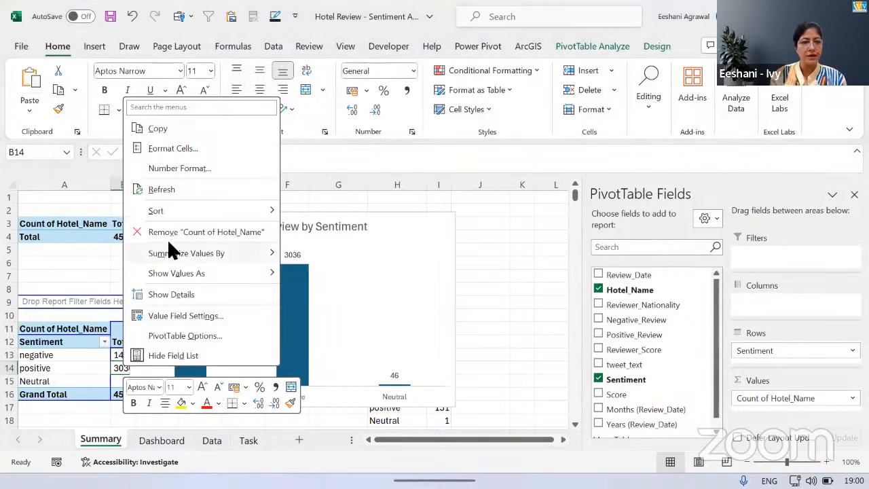
pyautogui.moveTo(166, 212)
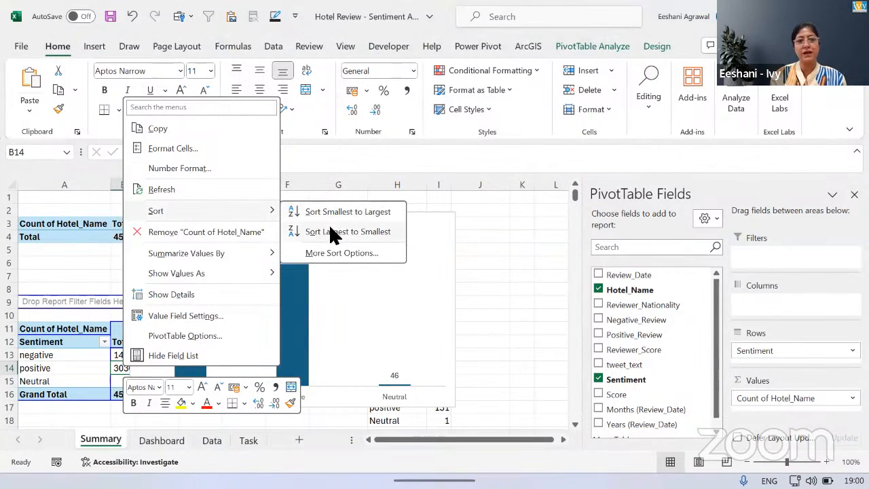
pyautogui.click(330, 230)
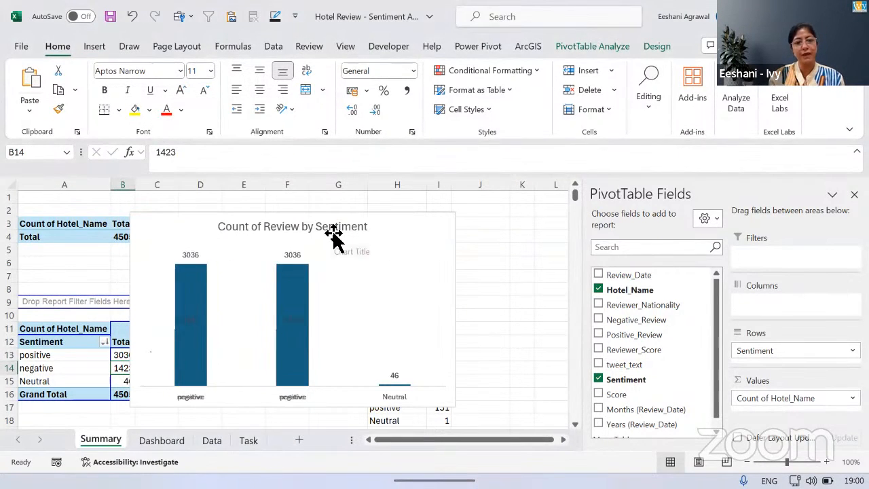
# - Move the Count of Review by Sentiment chart from the Summary sheet to cell E4 of the Dashboard sheet
pyautogui.click(427, 232)
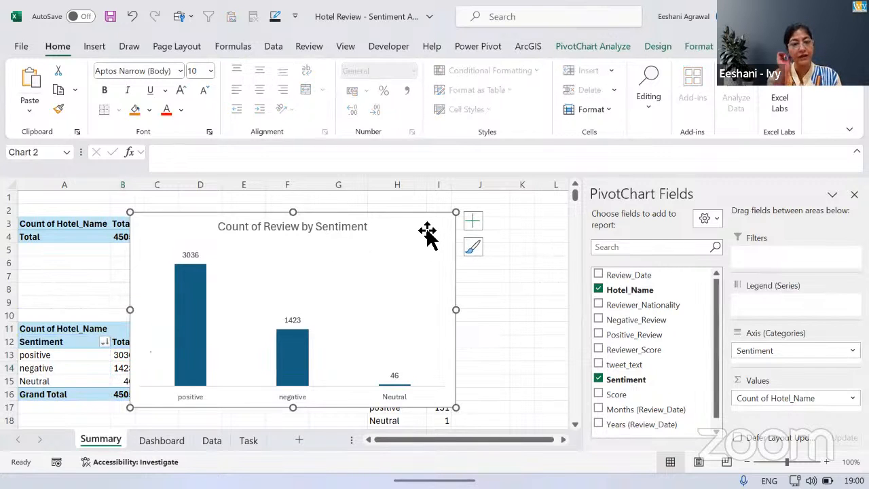
pyautogui.press('Delete')
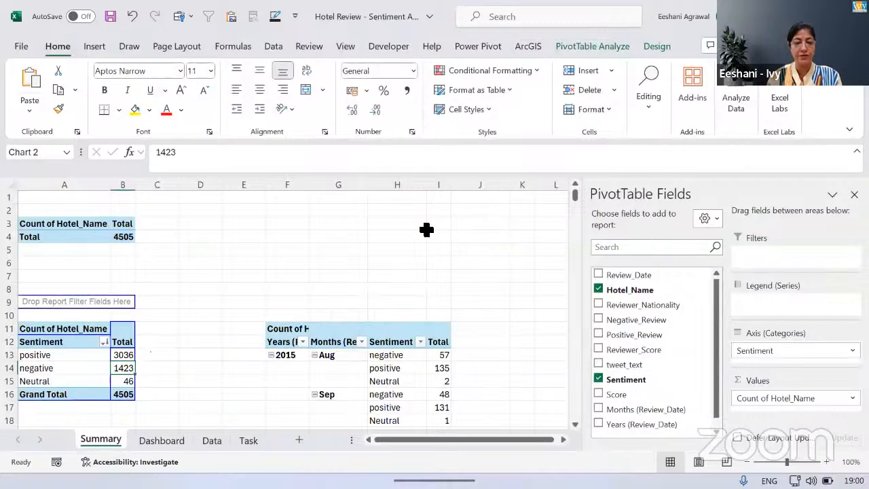
pyautogui.click(161, 438)
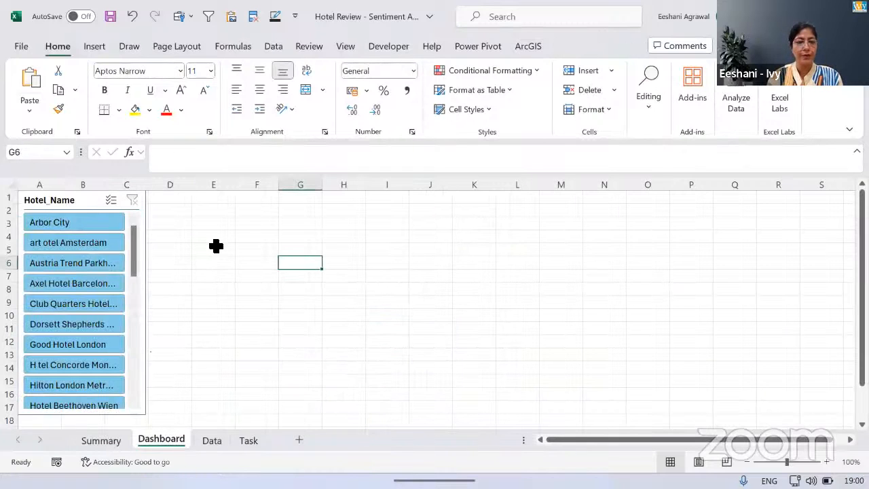
pyautogui.click(210, 237)
pyautogui.hotkey('ctrl', 'v')
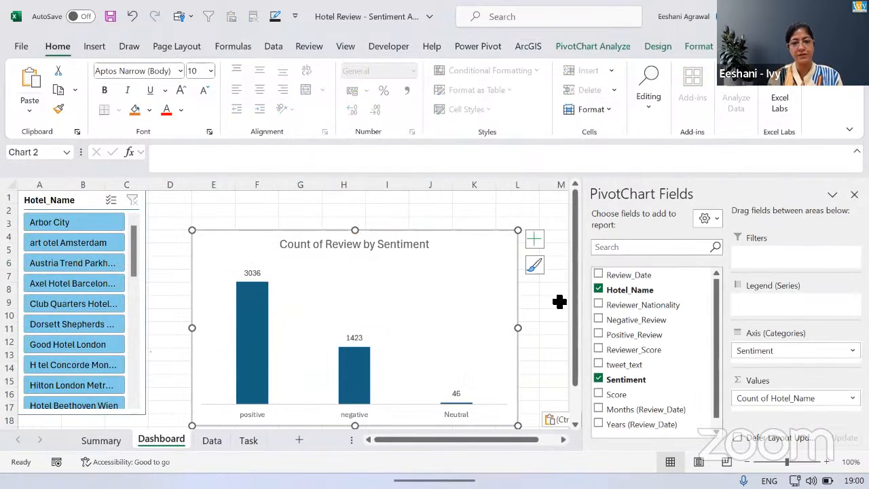
# - Close the field list and shrink the sentiment chart on the Dashboard to end around column K, row 17
pyautogui.click(854, 194)
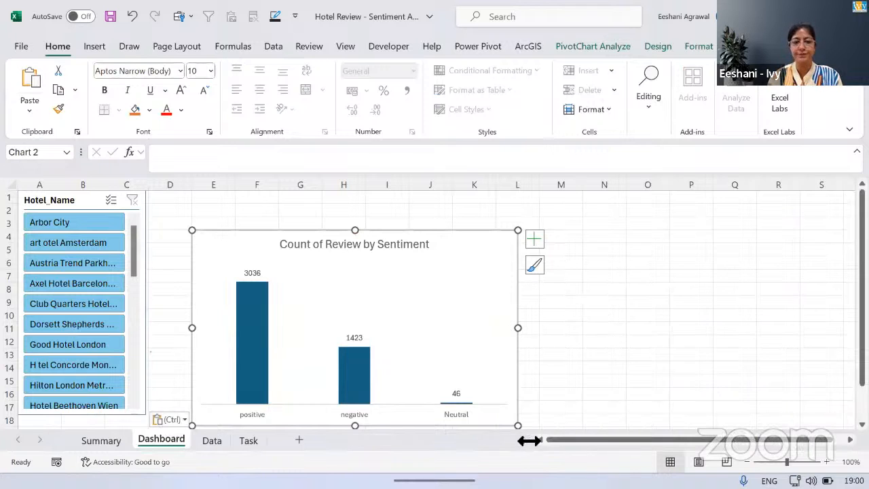
pyautogui.moveTo(521, 427); pyautogui.dragTo(476, 394)
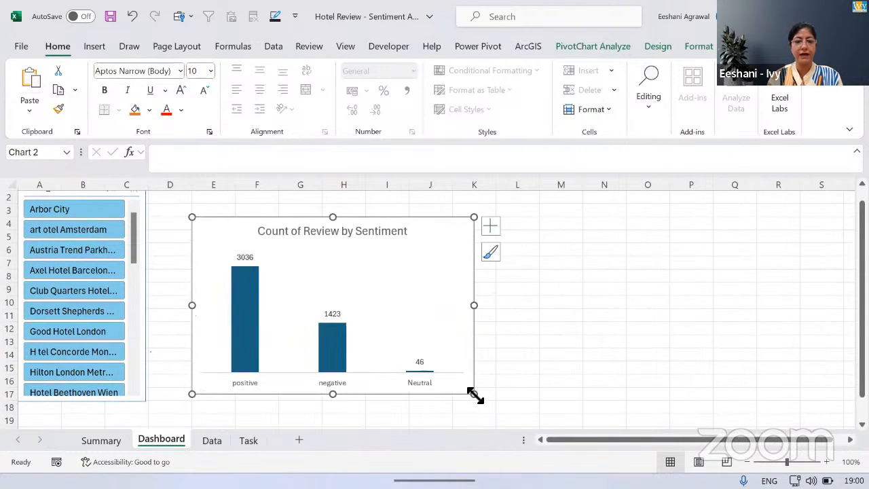
pyautogui.click(603, 318)
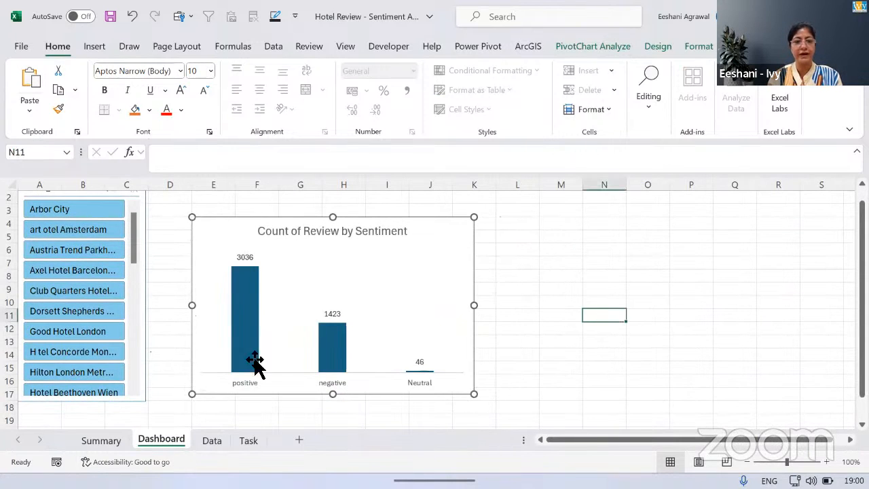
# - Insert a 2-D line chart from the review trend PivotTable on the Summary sheet and place it over columns A to F, clear of the Sentiment column
pyautogui.click(110, 441)
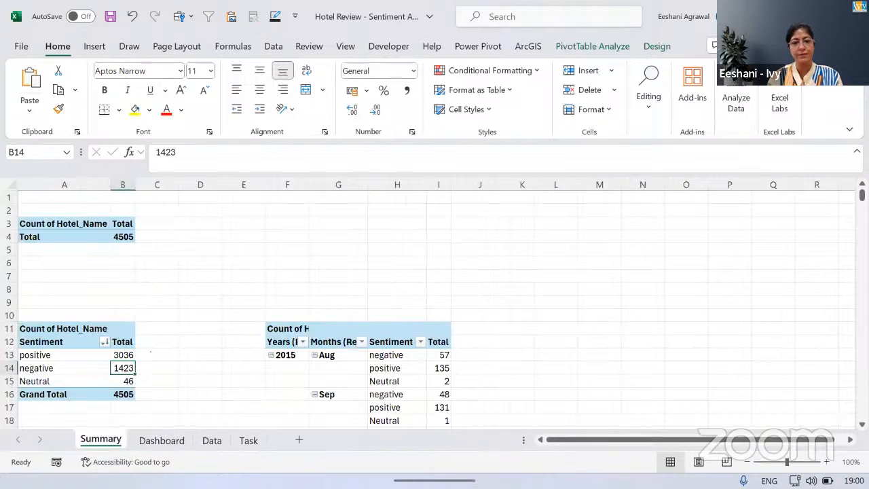
pyautogui.click(397, 372)
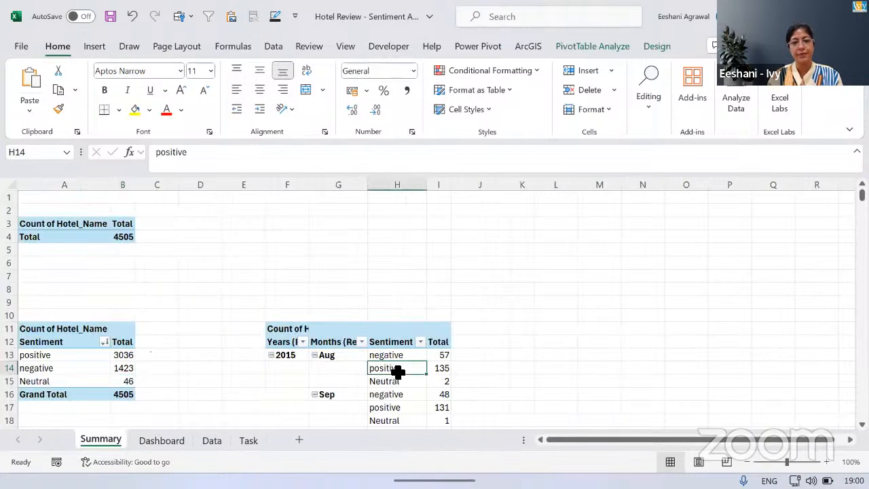
pyautogui.click(90, 49)
pyautogui.click(280, 89)
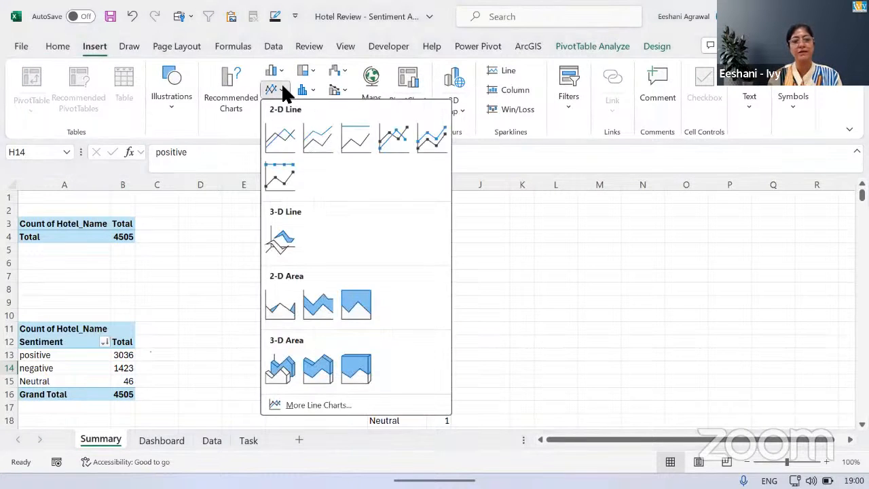
pyautogui.click(282, 135)
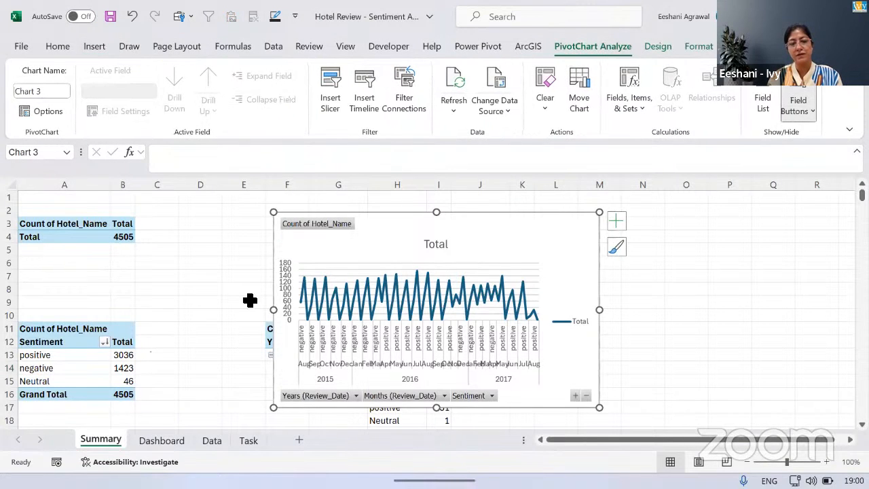
pyautogui.moveTo(559, 231); pyautogui.dragTo(233, 255)
# - Show the trend PivotTable's field list and move Months (Review_Date) from Rows to Columns
pyautogui.click(402, 342)
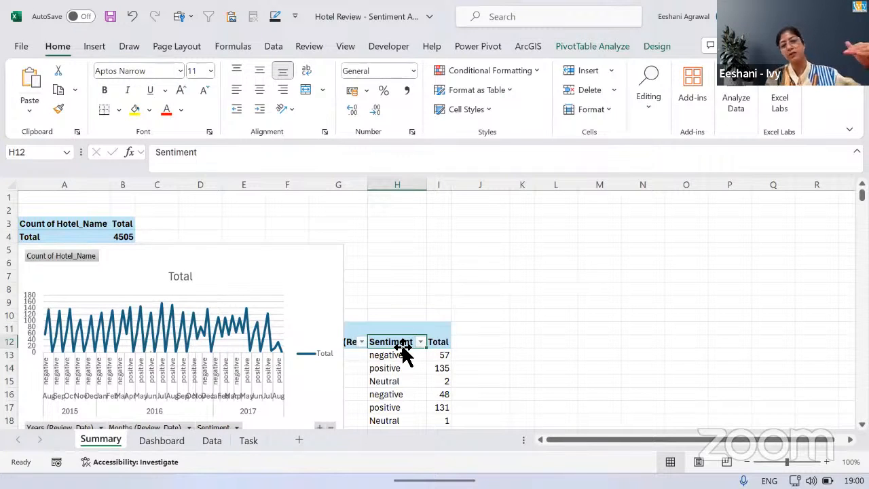
pyautogui.rightClick(403, 347)
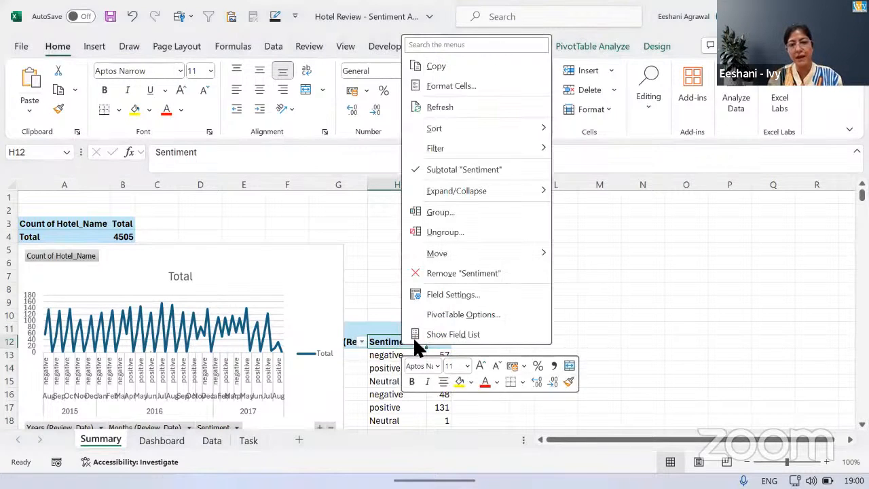
pyautogui.click(443, 334)
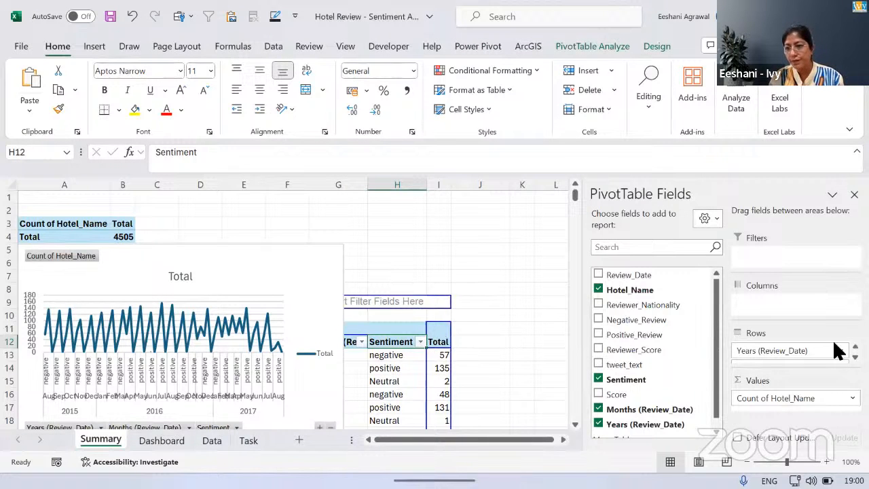
pyautogui.moveTo(781, 364); pyautogui.dragTo(762, 298)
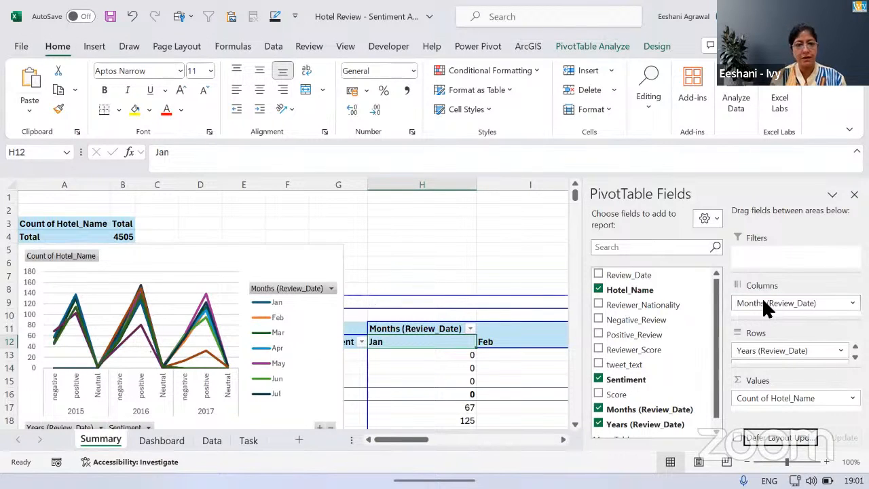
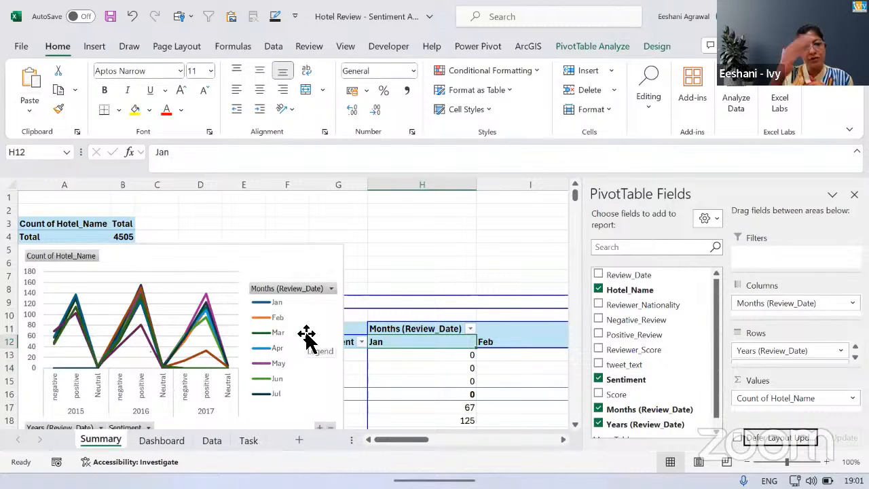
pyautogui.click(288, 268)
pyautogui.rightClick(287, 268)
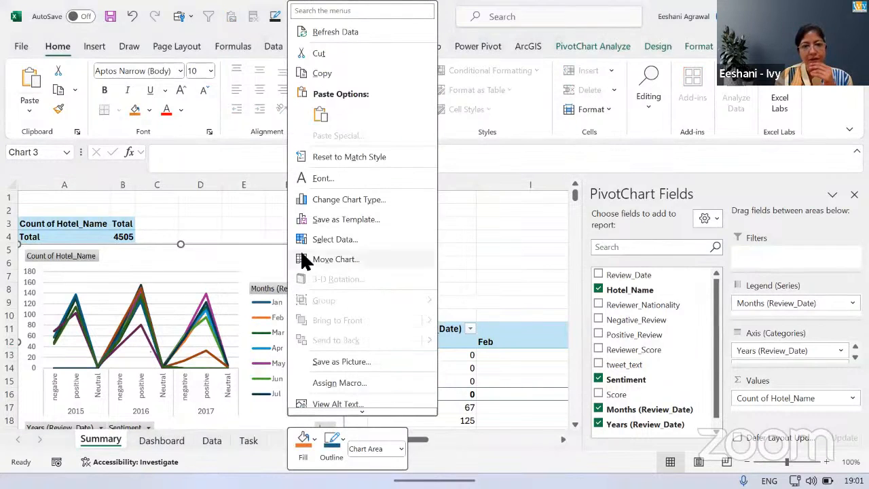
pyautogui.click(324, 245)
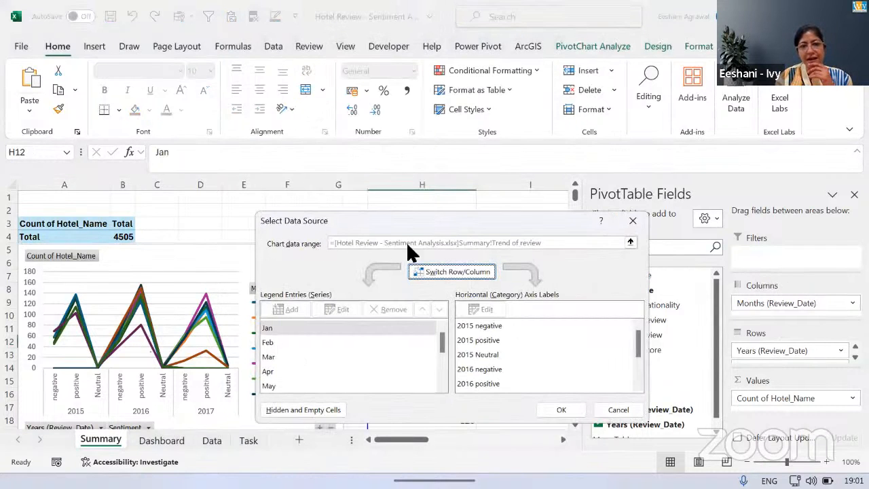
pyautogui.click(447, 271)
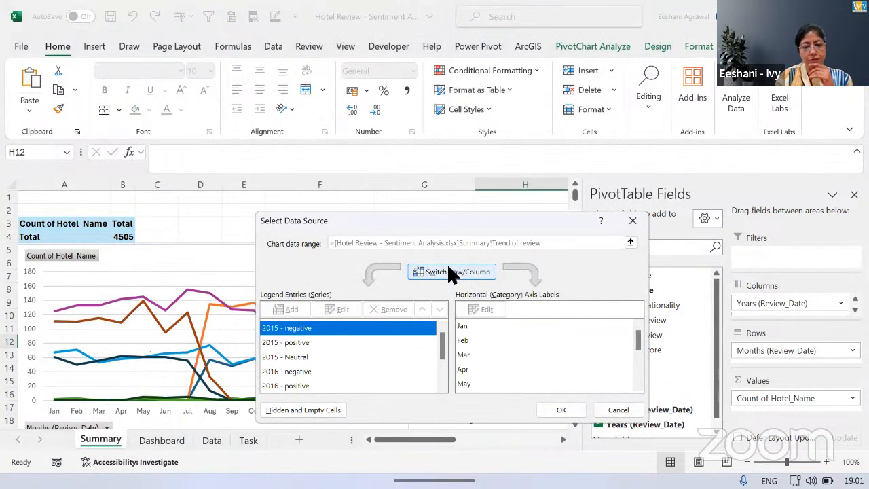
pyautogui.click(641, 222)
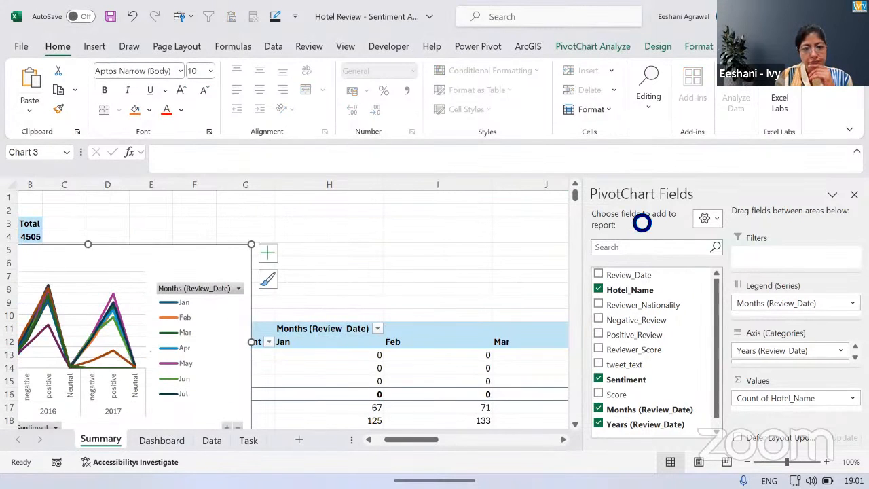
# - Switch the line chart's rows and columns in its data source, putting months on the axis and year-sentiment combinations in the legend
pyautogui.rightClick(201, 254)
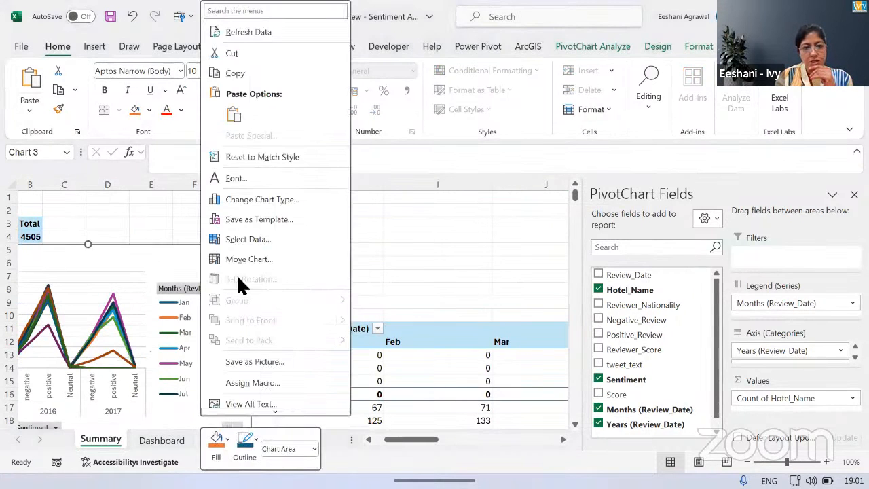
pyautogui.click(253, 239)
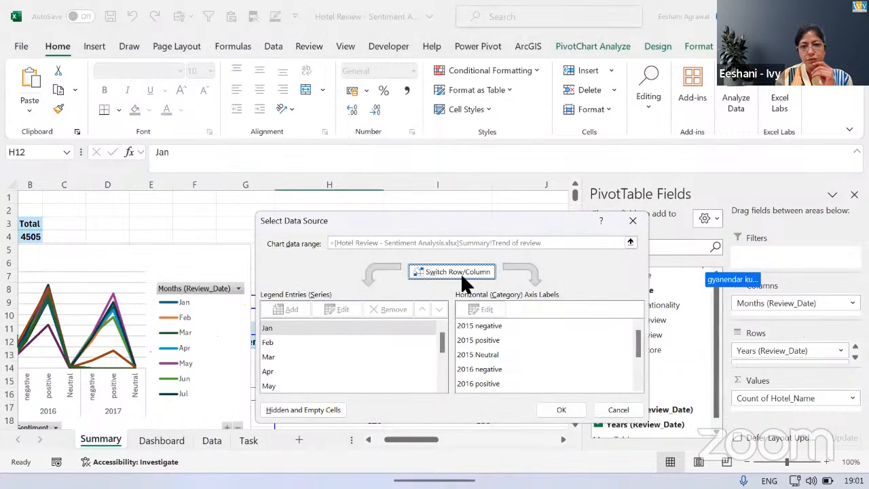
pyautogui.click(458, 273)
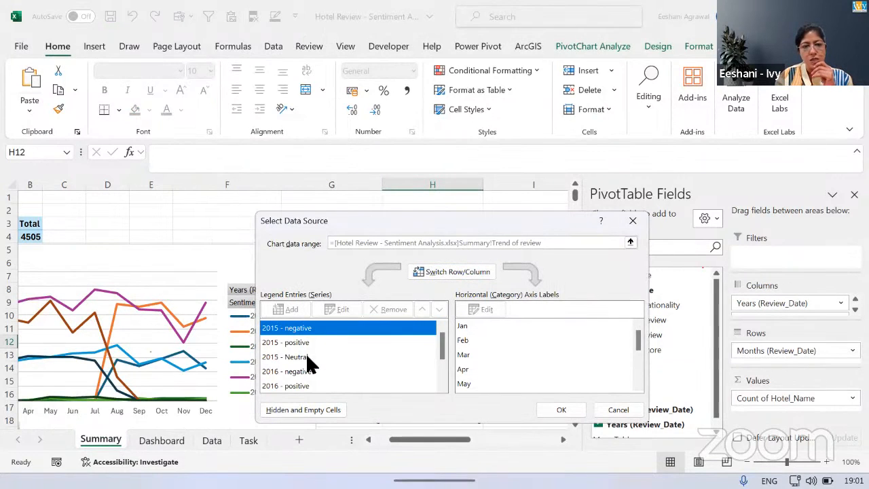
pyautogui.click(558, 410)
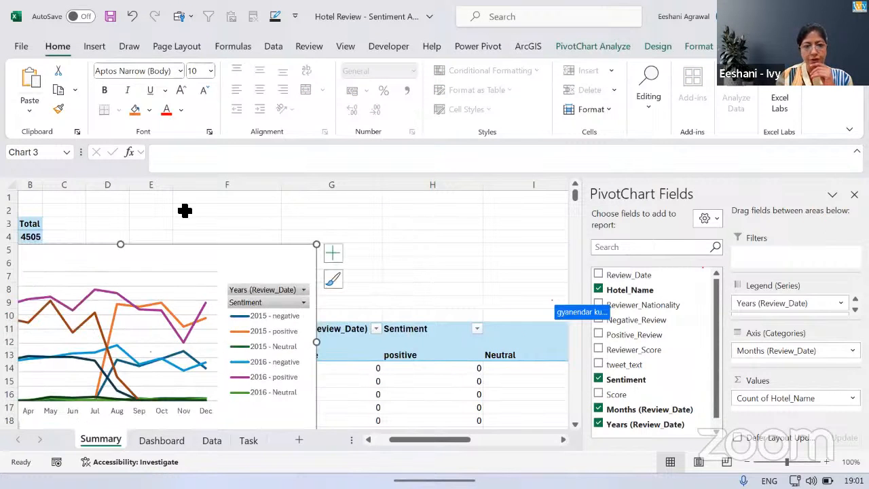
# - Move the line chart down on the Summary sheet to uncover the trend PivotTable's headers and first months
pyautogui.moveTo(151, 266); pyautogui.dragTo(310, 452)
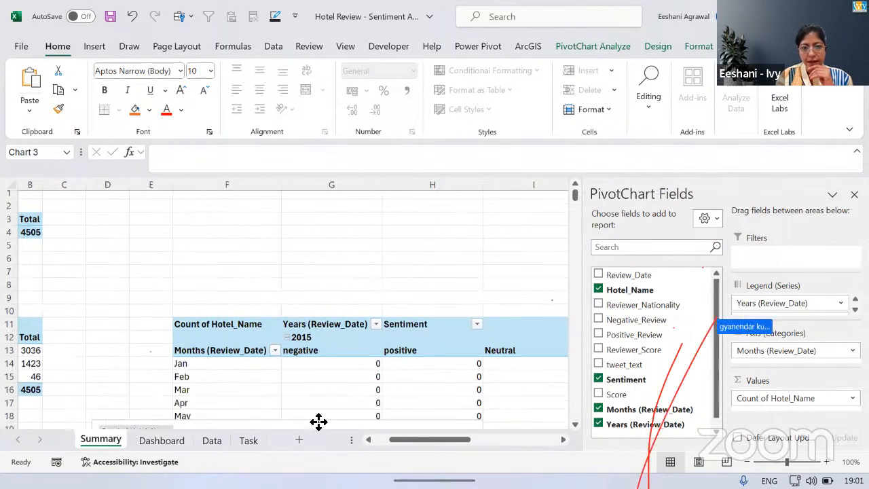
pyautogui.moveTo(308, 417); pyautogui.dragTo(287, 379)
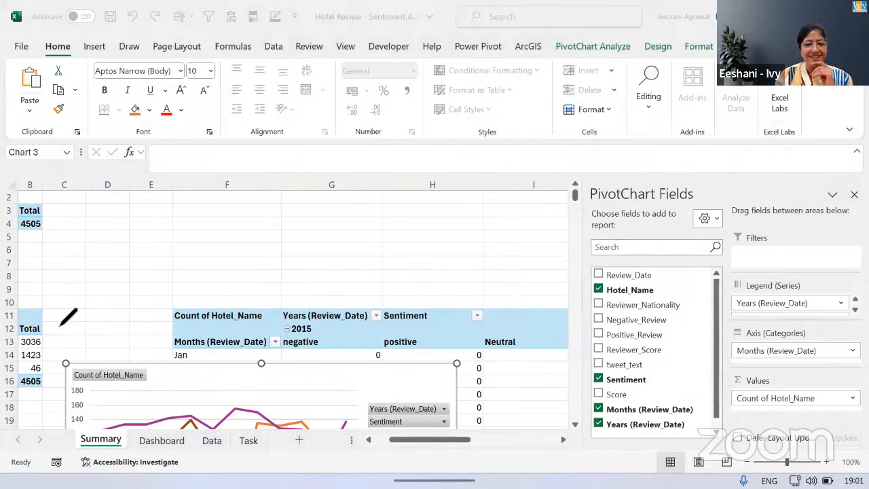
pyautogui.click(317, 384)
pyautogui.moveTo(320, 384); pyautogui.dragTo(360, 222)
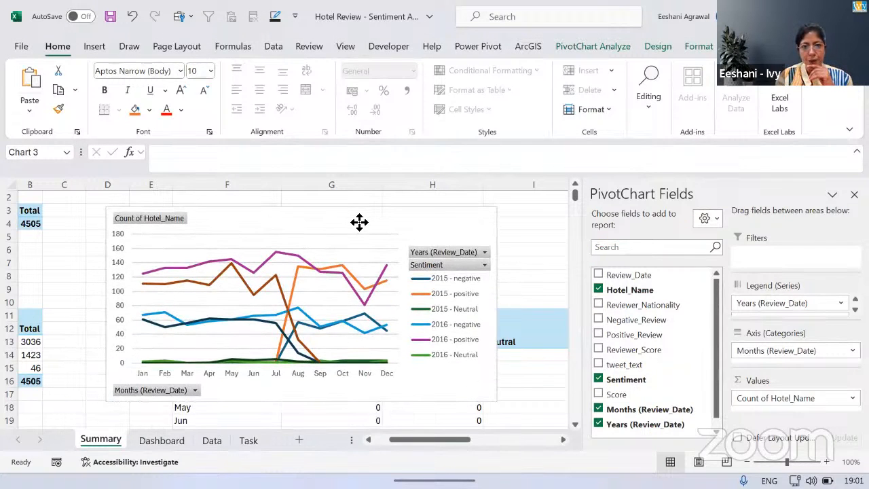
pyautogui.moveTo(360, 222); pyautogui.dragTo(190, 371)
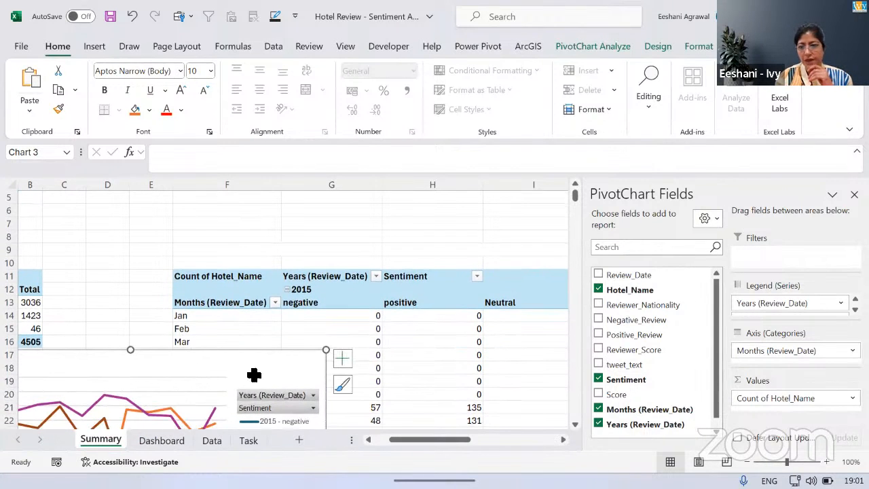
# - Move Years (Review_Date) from the line chart's legend to its axis, and hide all field buttons on the chart
pyautogui.click(776, 303)
pyautogui.moveTo(776, 304); pyautogui.dragTo(767, 345)
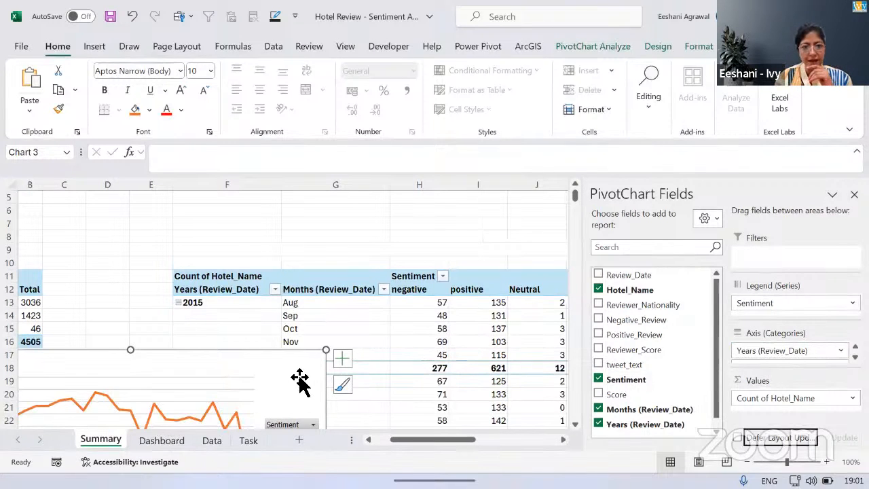
pyautogui.moveTo(299, 381); pyautogui.dragTo(394, 209)
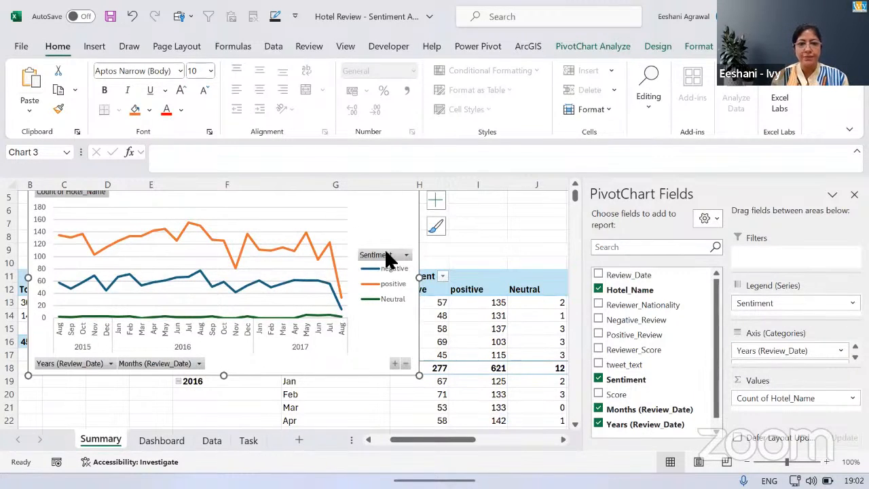
pyautogui.rightClick(86, 192)
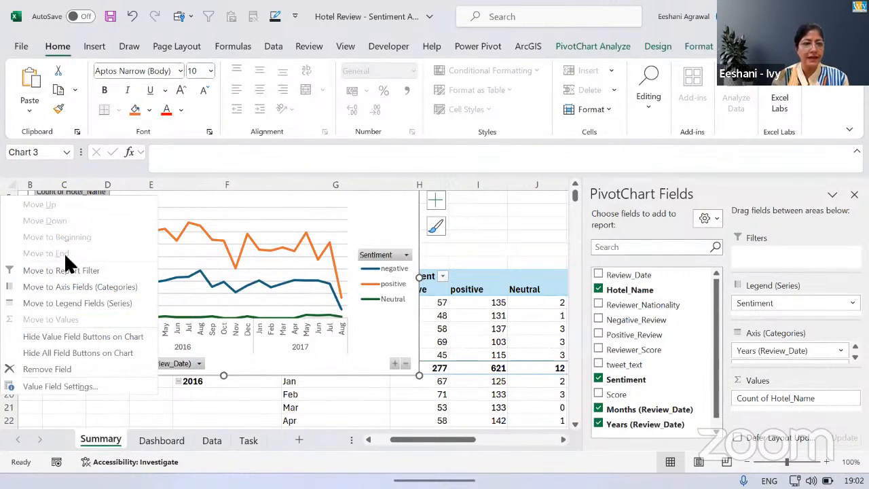
pyautogui.click(47, 352)
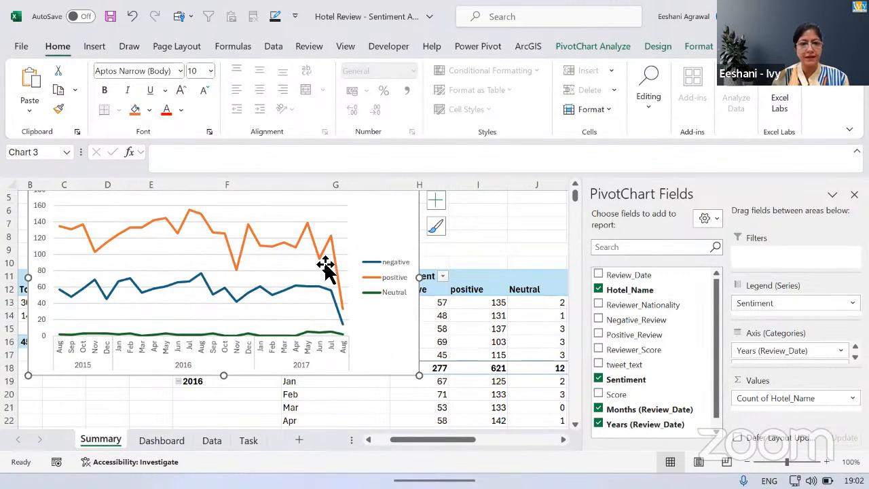
# - Cut the line chart from the Summary sheet, paste it on the Dashboard at cell L4, and close the field list
pyautogui.click(294, 270)
pyautogui.press('Delete')
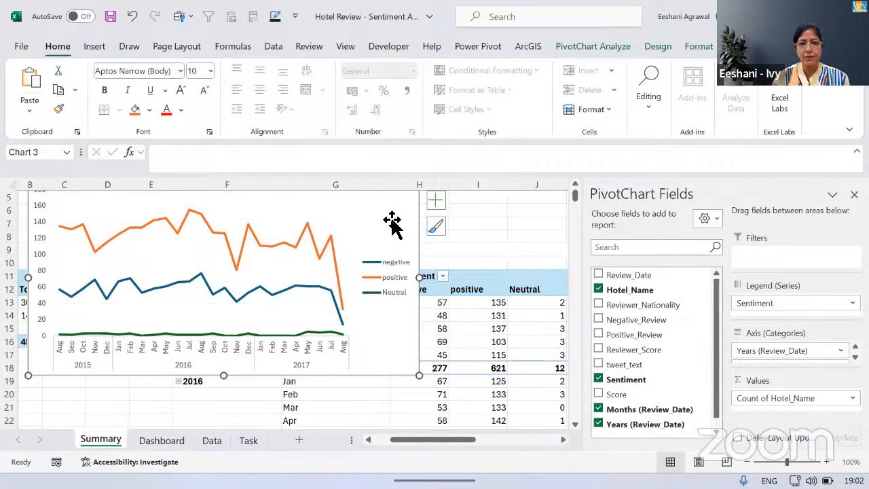
pyautogui.press('Delete')
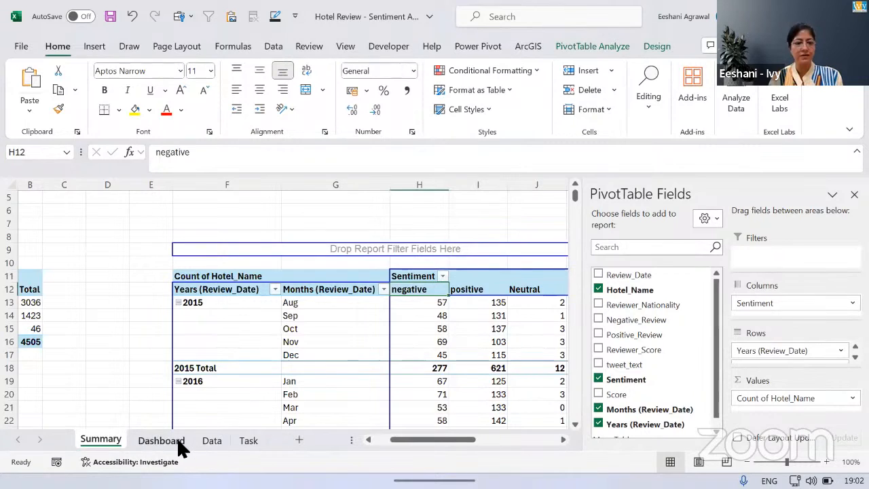
pyautogui.click(175, 439)
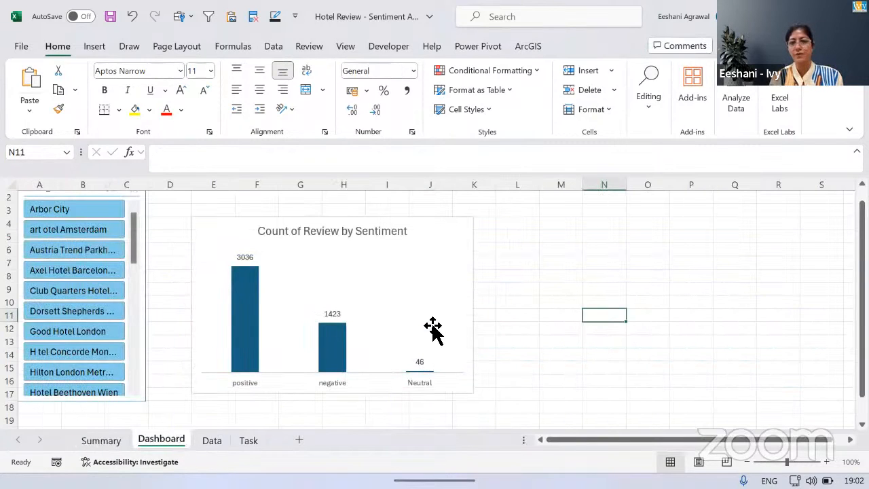
pyautogui.click(509, 223)
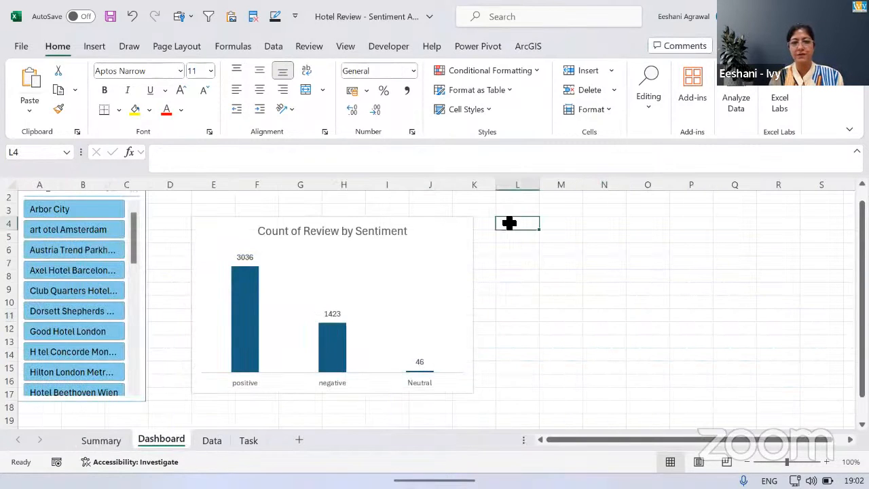
pyautogui.hotkey('ctrl', 'v')
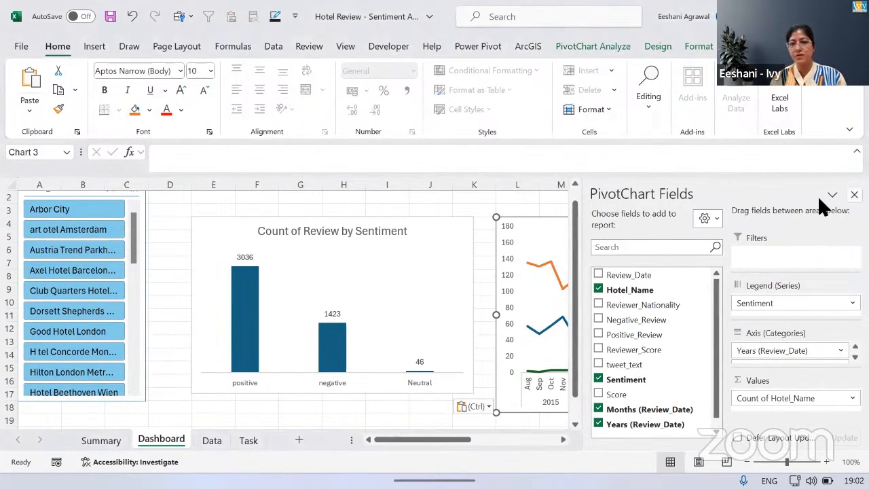
pyautogui.click(854, 195)
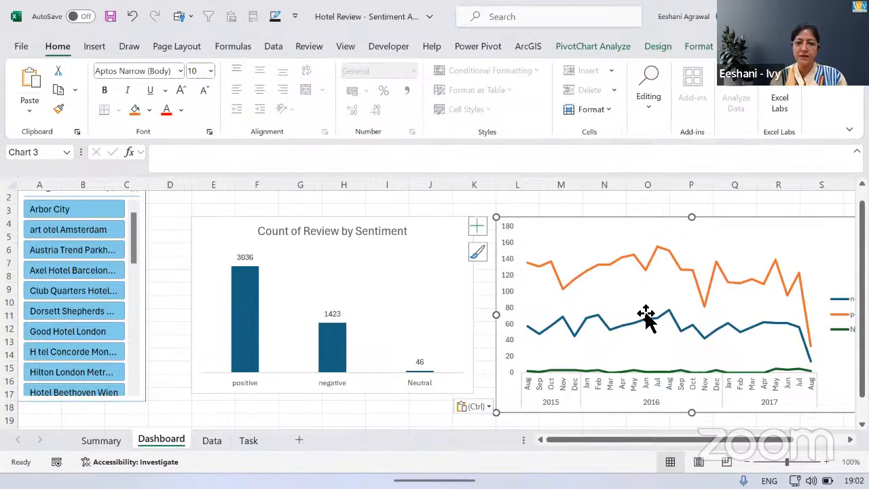
# - Enlarge the Count of Review by Sentiment chart to the line chart's height and move it beside the slicer, over columns D to J
pyautogui.click(466, 391)
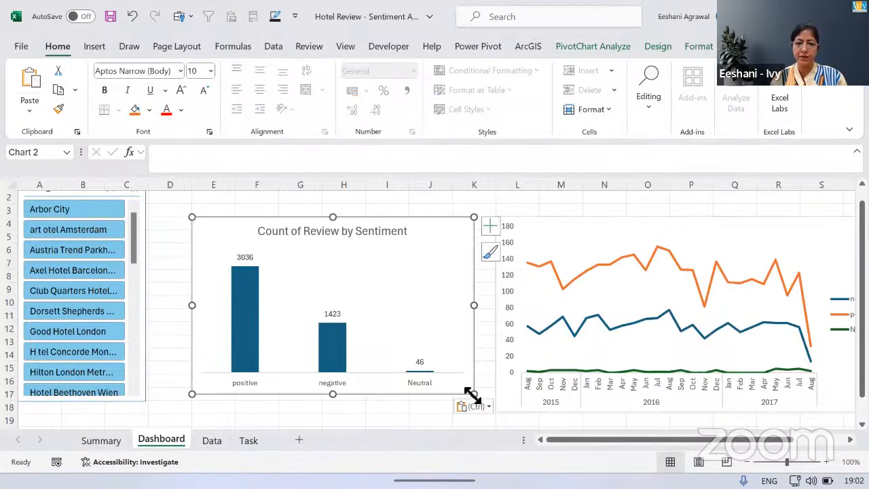
pyautogui.moveTo(471, 395); pyautogui.dragTo(481, 413)
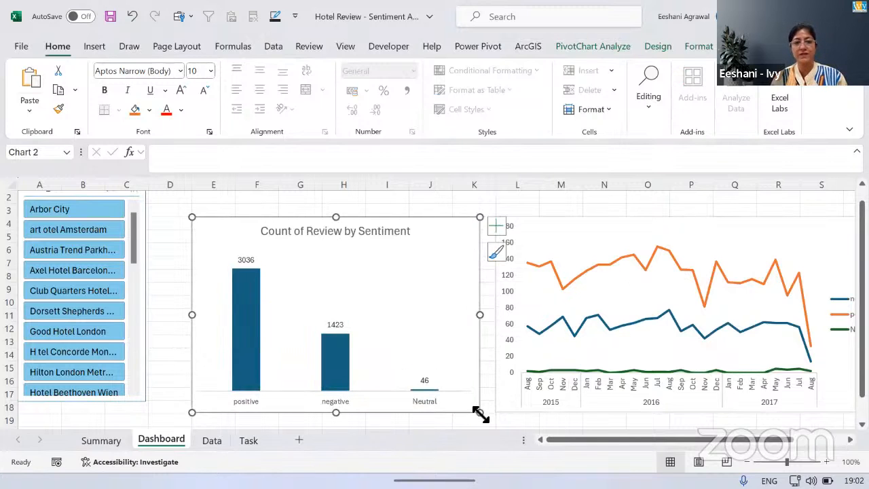
pyautogui.moveTo(233, 237); pyautogui.dragTo(199, 226)
# - Move the line chart directly beside the sentiment chart, aligned with its upper edge and reaching into column S
pyautogui.click(525, 225)
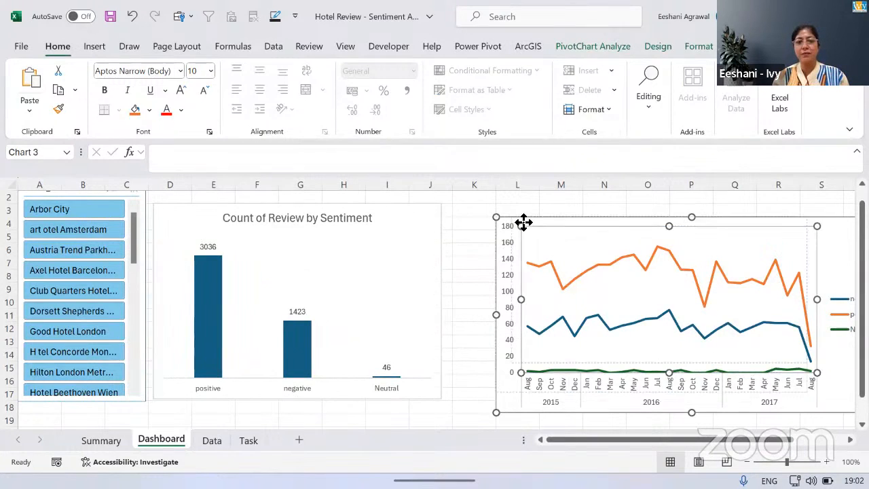
pyautogui.moveTo(485, 216); pyautogui.dragTo(486, 217)
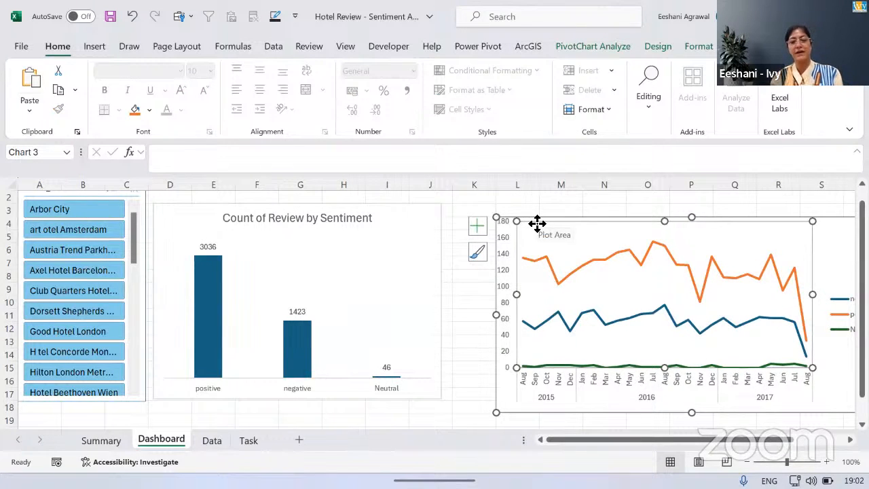
pyautogui.moveTo(541, 224)
pyautogui.mouseDown()
pyautogui.moveTo(495, 221)
pyautogui.moveTo(493, 211)
pyautogui.mouseUp()
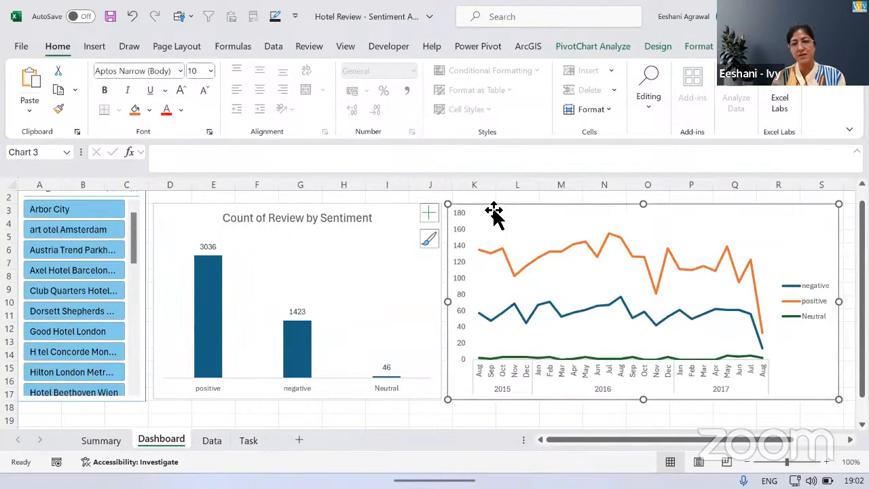
pyautogui.click(413, 418)
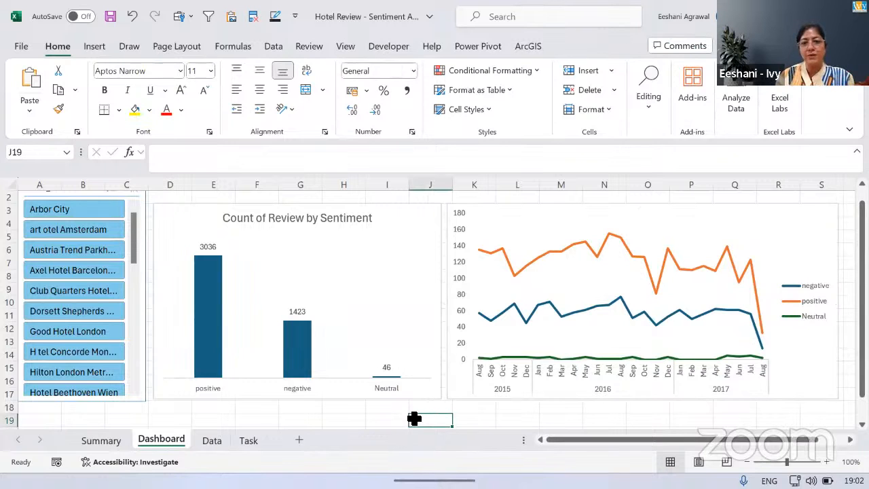
# - Insert three blank rows above row 1 of the Dashboard, shifting the slicer and both charts down
pyautogui.scroll(1, 435, 306)
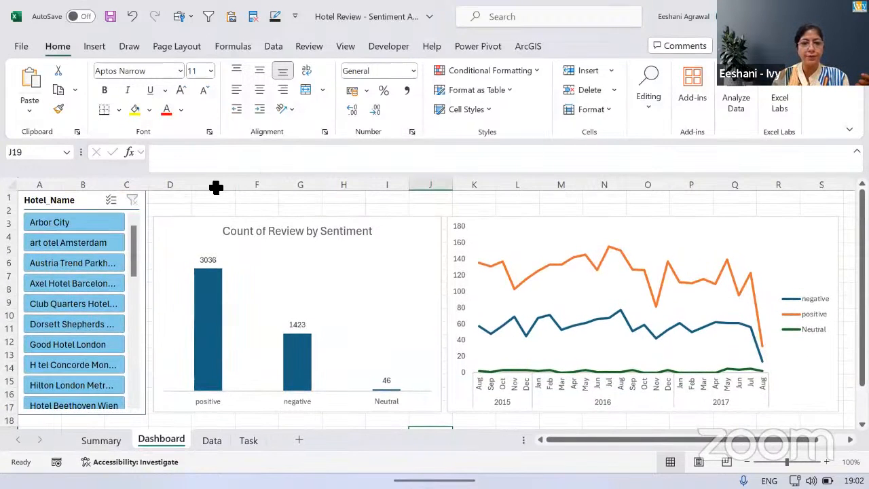
pyautogui.click(8, 196)
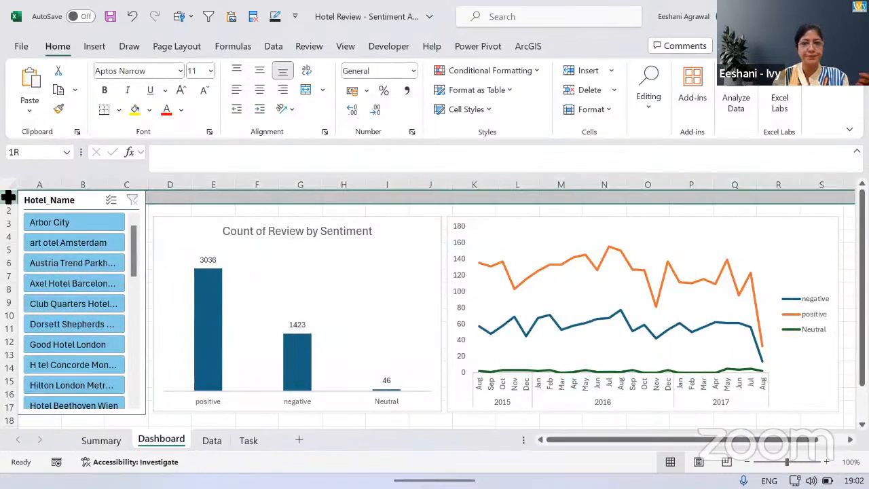
pyautogui.rightClick(8, 197)
pyautogui.press('Escape')
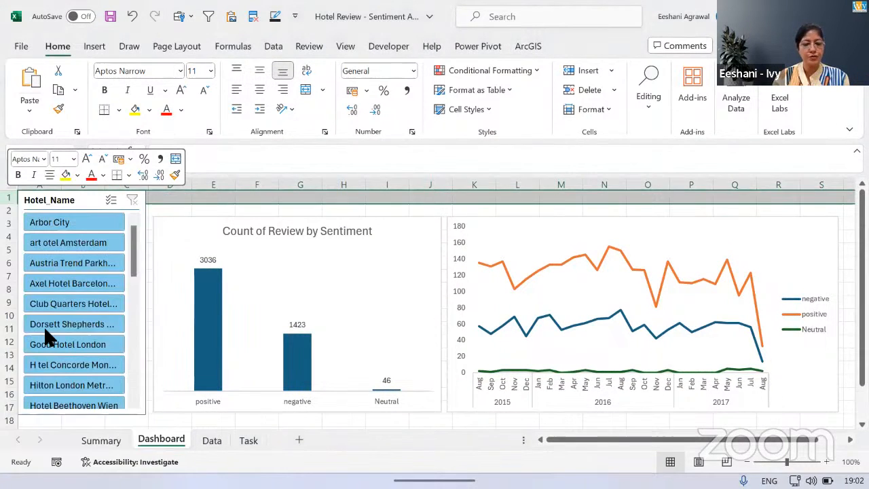
pyautogui.hotkey('ctrl', '+')
pyautogui.hotkey('ctrl', '+')
pyautogui.hotkey('ctrl', '+')
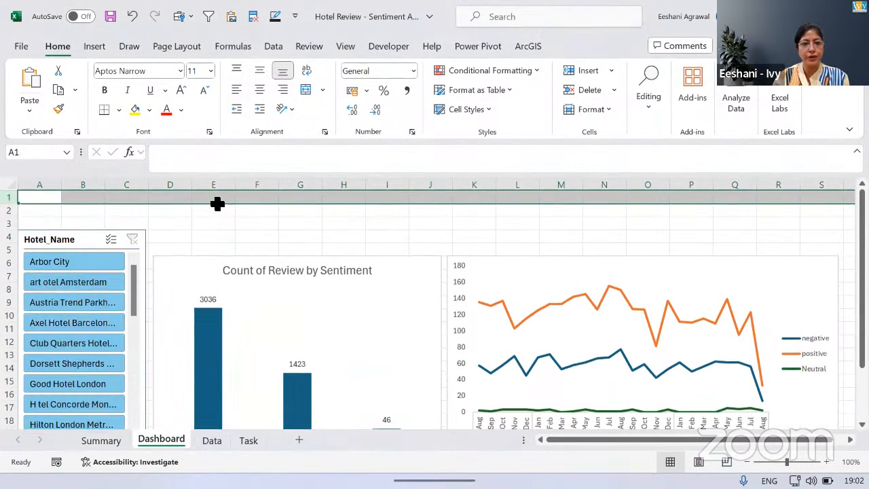
# - Merge and center cells E2:G3 above the sentiment chart
pyautogui.click(217, 203)
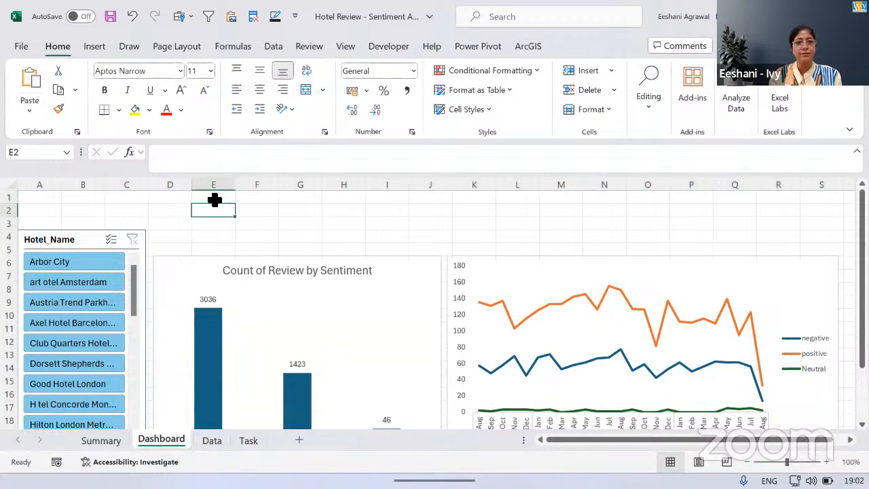
pyautogui.moveTo(214, 210); pyautogui.dragTo(258, 223)
pyautogui.hotkey('shift', 'Right')
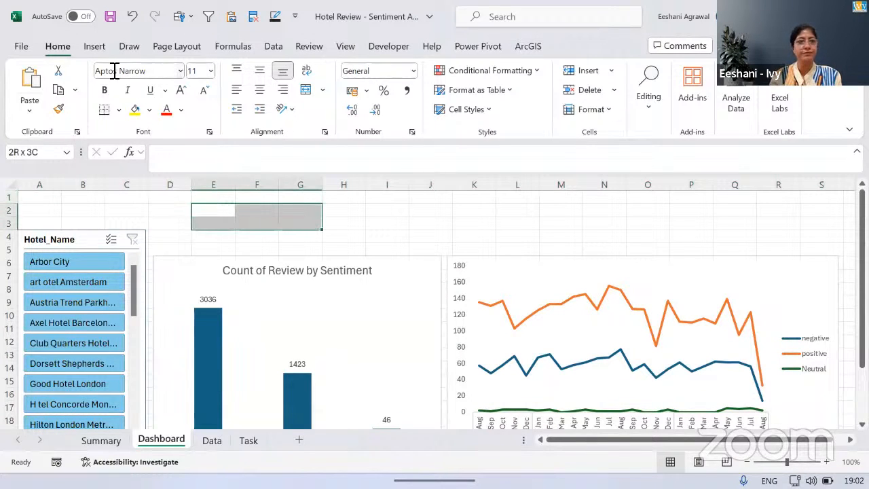
pyautogui.click(307, 88)
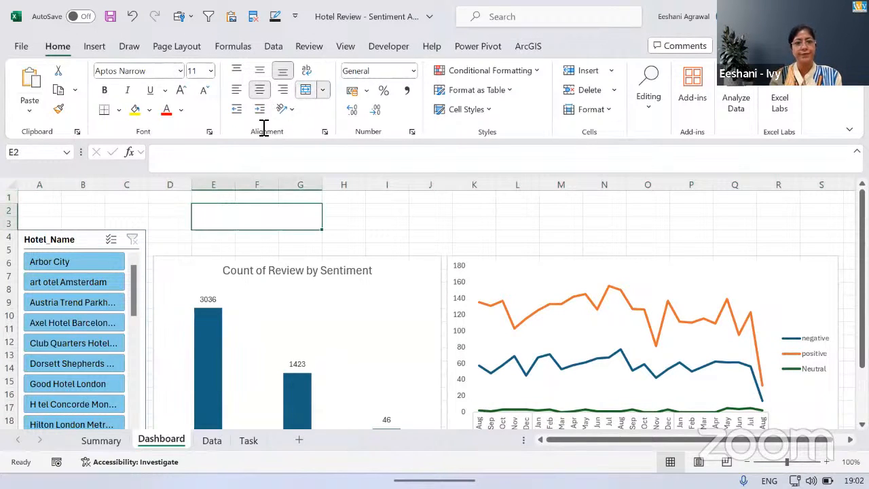
# - Merge and center cells E1:G1 and align the merged cell's contents to its top
pyautogui.click(213, 197)
pyautogui.hotkey('shift', 'Right')
pyautogui.hotkey('shift', 'Right')
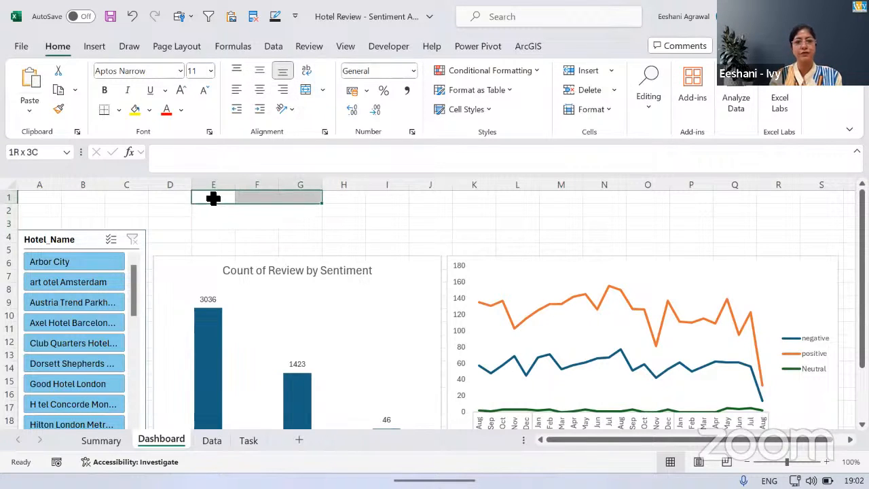
pyautogui.click(303, 93)
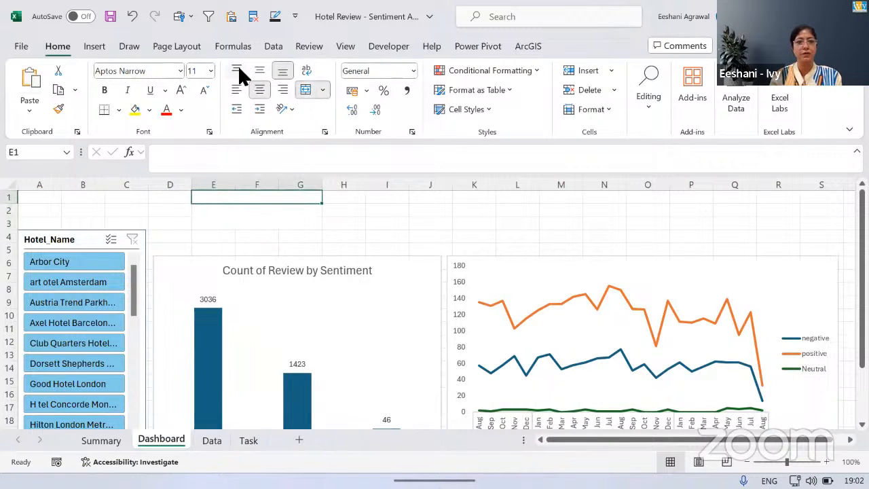
pyautogui.click(237, 68)
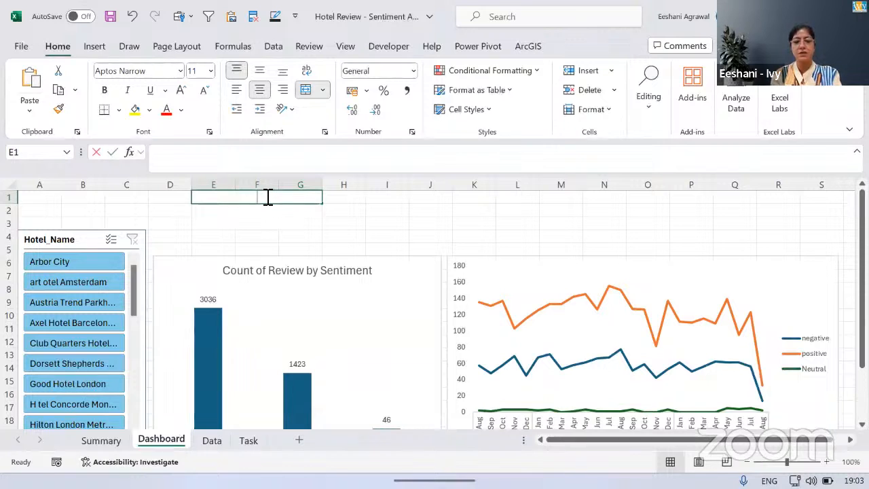
# - Enter the label TOTAL REVIEW in the merged cell E1
pyautogui.write('TOTAL RE')
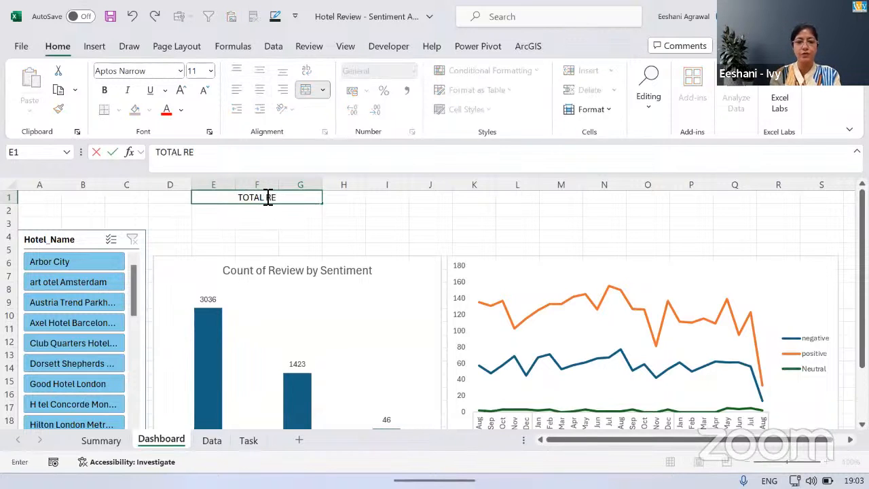
pyautogui.write('VOEW')
pyautogui.press('BackSpace')
pyautogui.press('BackSpace')
pyautogui.press('BackSpace')
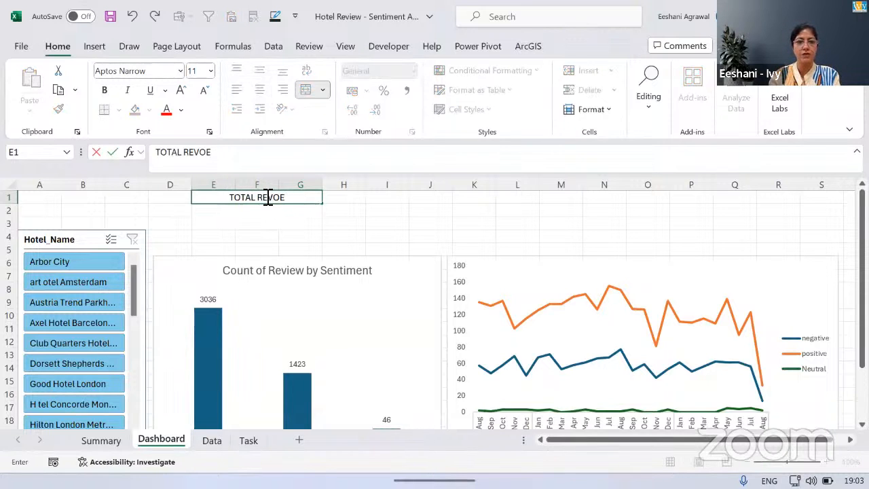
pyautogui.write('IEW')
pyautogui.press('Return')
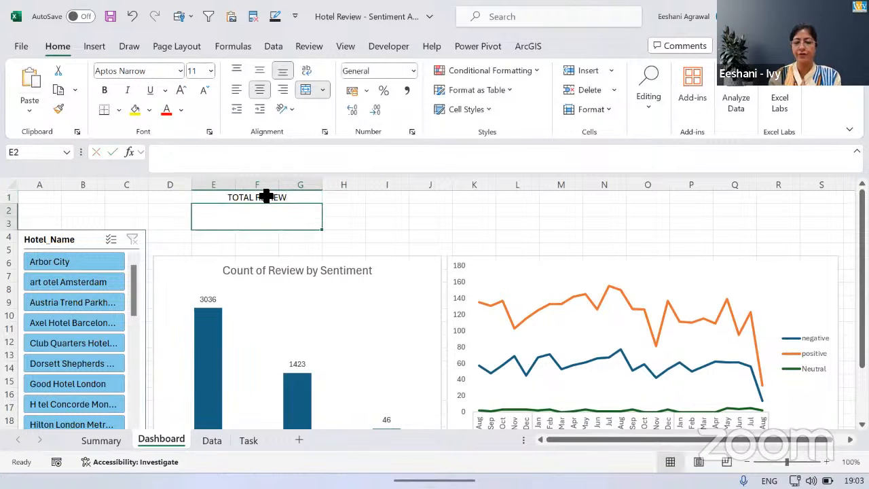
# - Link the merged cell E2 under TOTAL REVIEW to the overall count in Summary cell B4 with a GETPIVOTDATA formula
pyautogui.write('=')
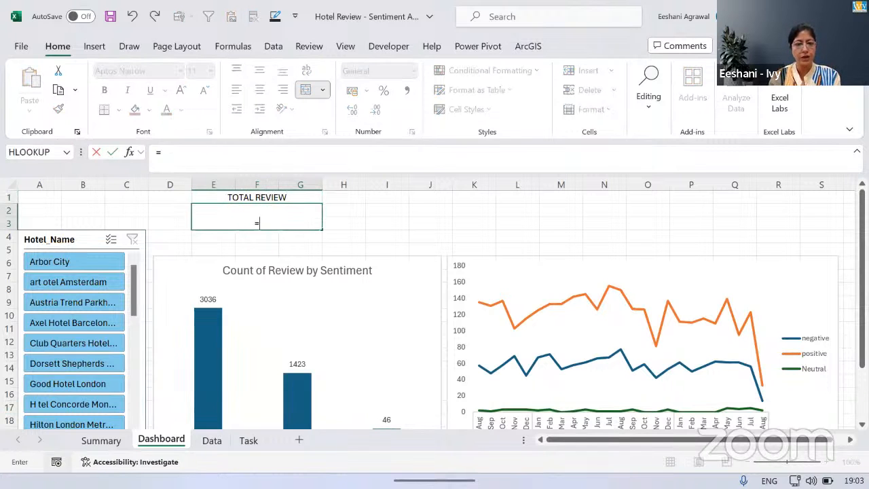
pyautogui.click(100, 441)
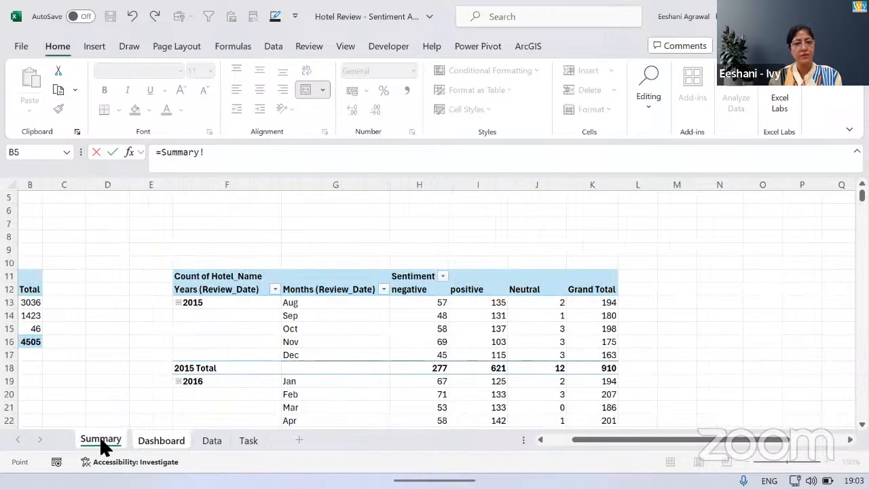
pyautogui.click(64, 210)
pyautogui.press('Left')
pyautogui.press('Left')
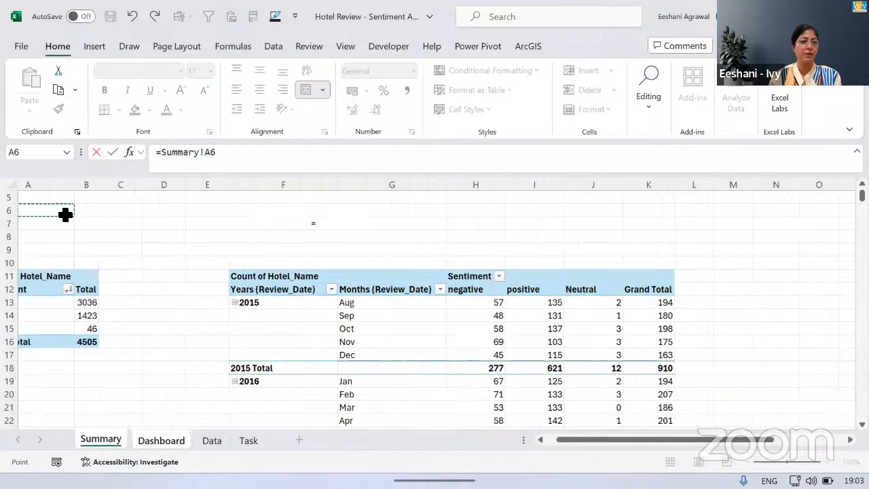
pyautogui.press('Up')
pyautogui.press('Up')
pyautogui.press('Up')
pyautogui.press('Up')
pyautogui.press('Up')
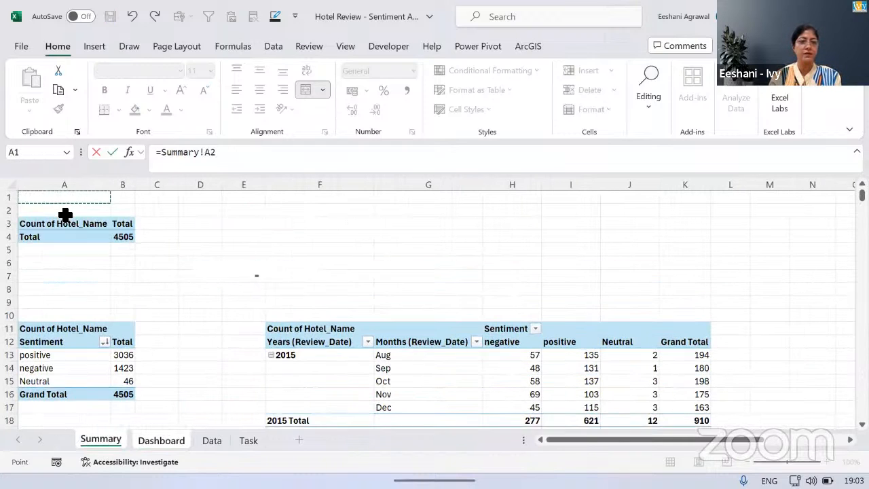
pyautogui.click(122, 237)
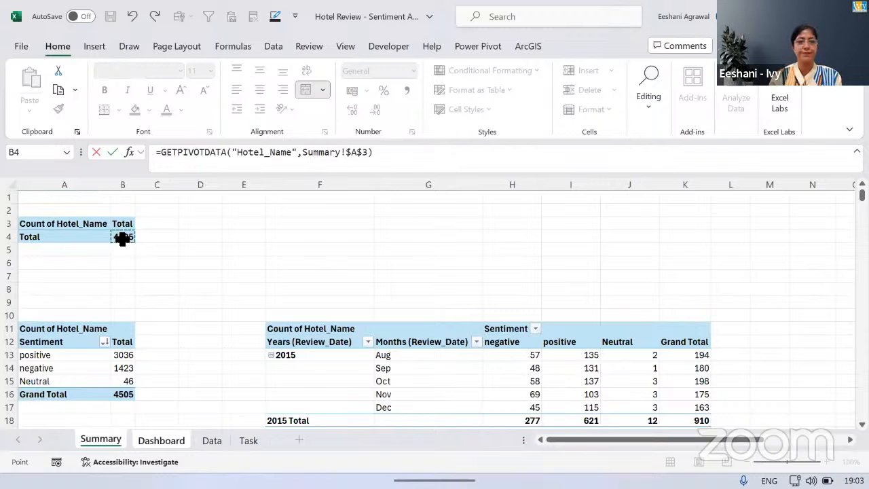
pyautogui.press('Return')
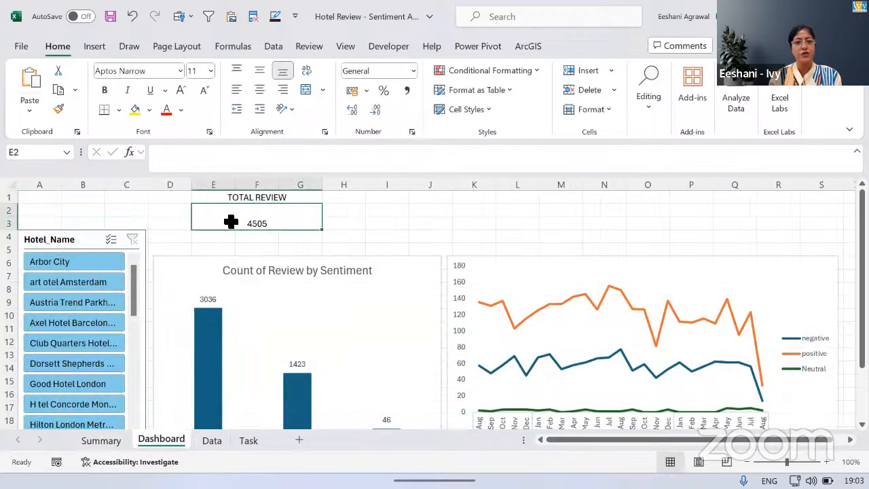
# - Middle-align the total review figure in E2 and enlarge its font size to 18
pyautogui.click(230, 222)
pyautogui.click(256, 64)
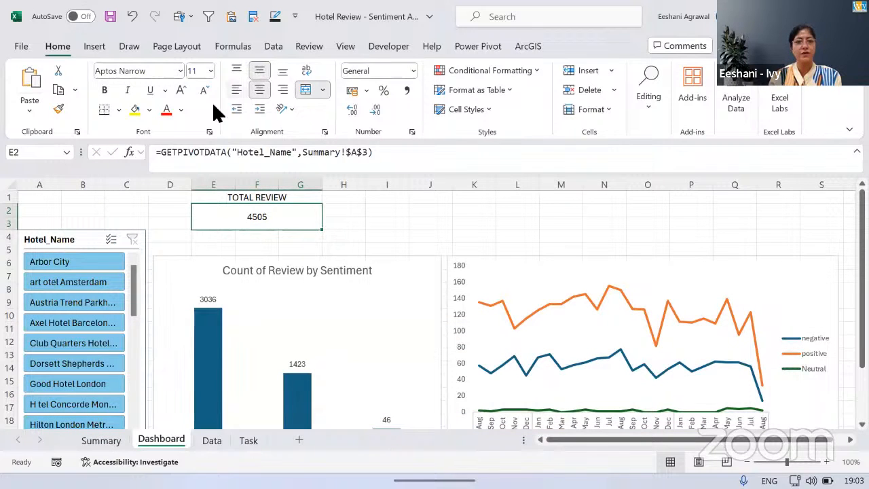
pyautogui.click(181, 92)
pyautogui.click(180, 93)
pyautogui.click(181, 92)
pyautogui.click(181, 92)
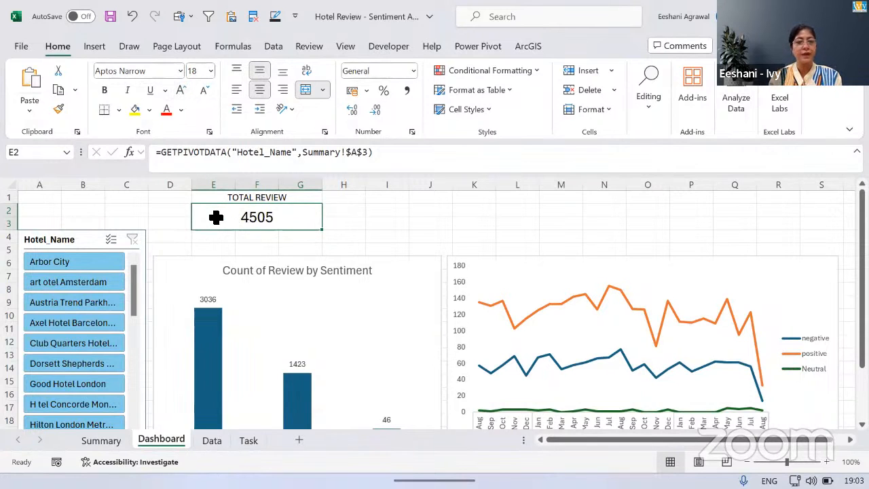
# - Collapse the ribbon to give the dashboard more room and deselect the TOTAL REVIEW label
pyautogui.click(225, 195)
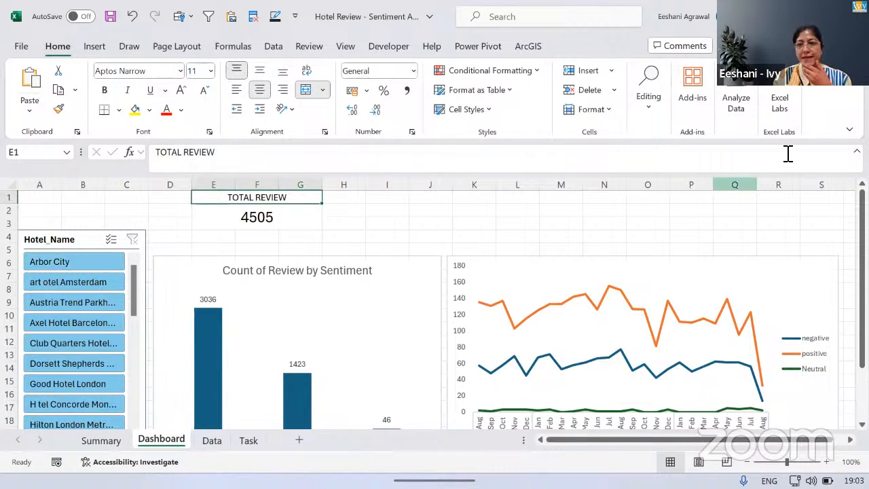
pyautogui.rightClick(821, 99)
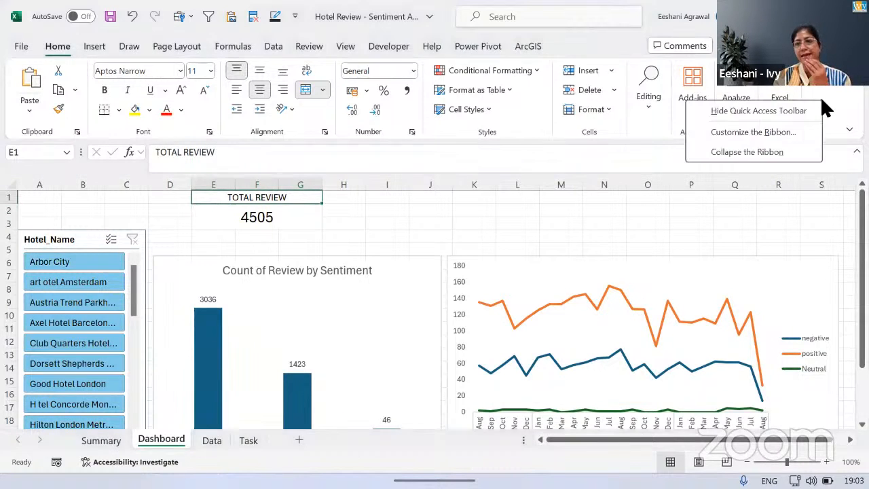
pyautogui.click(780, 149)
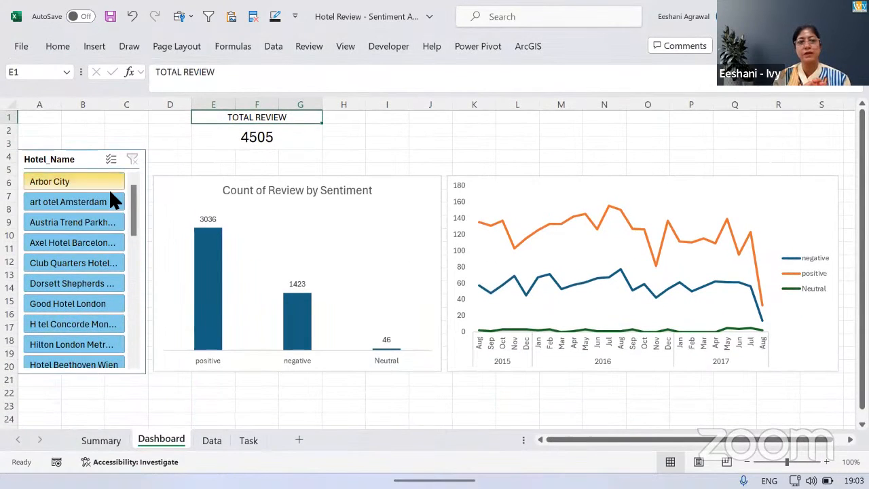
pyautogui.click(417, 140)
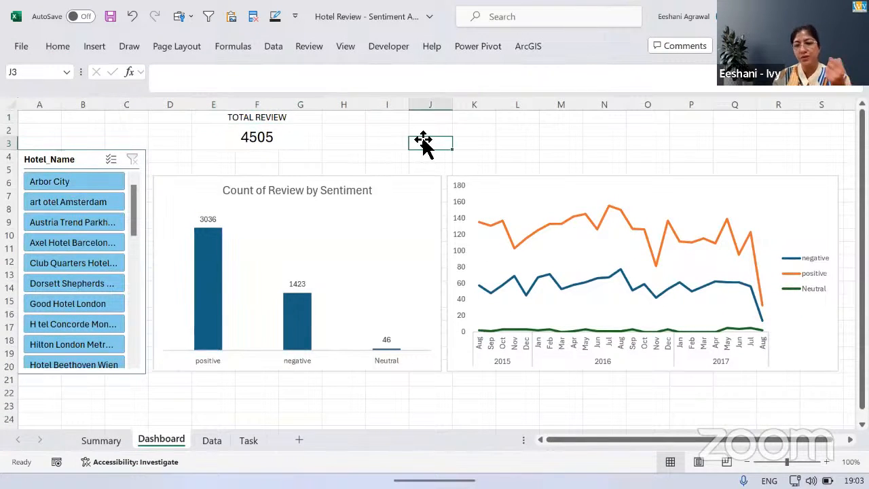
# - Test the Hotel_Name slicer with Austria Trend Parkh..., Club Quarters Hotel..., Dorsett Shepherds and Hilton London Metr..., and clear its filter
pyautogui.click(71, 222)
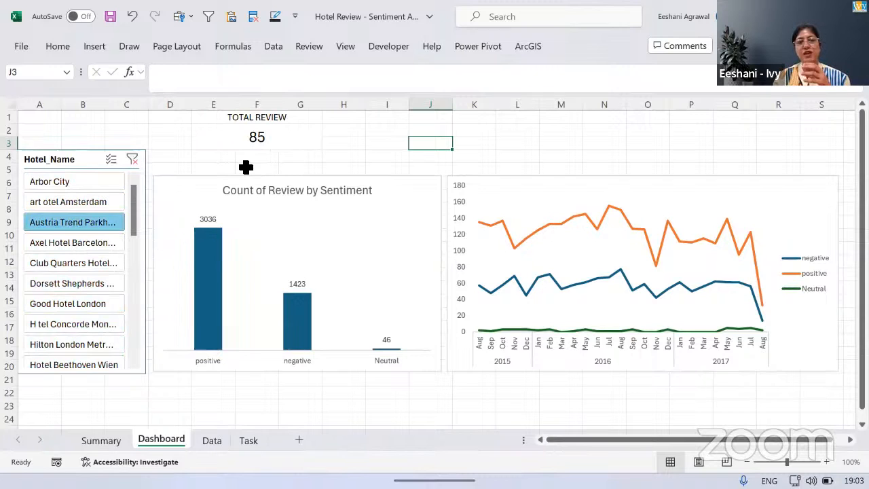
pyautogui.click(68, 263)
pyautogui.click(65, 288)
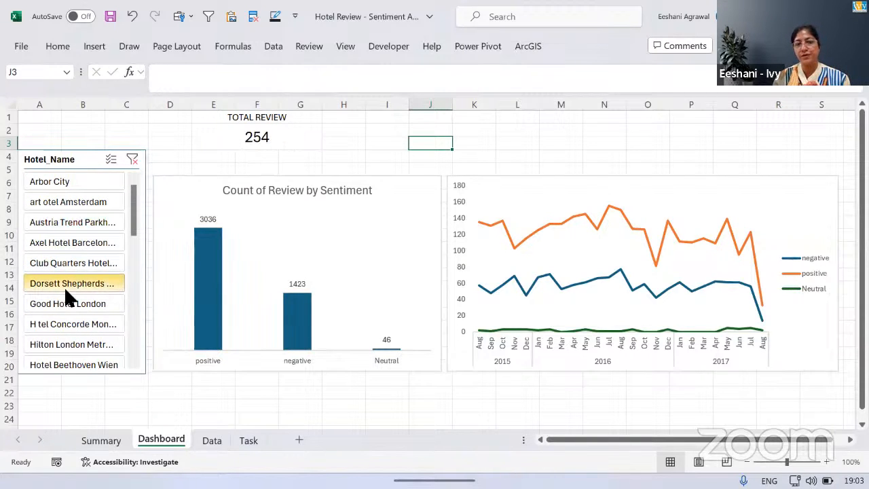
pyautogui.click(70, 343)
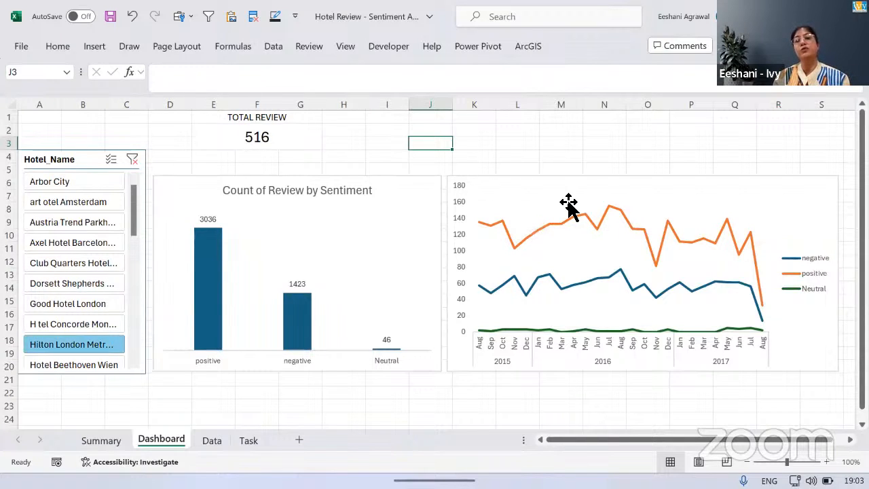
pyautogui.click(131, 159)
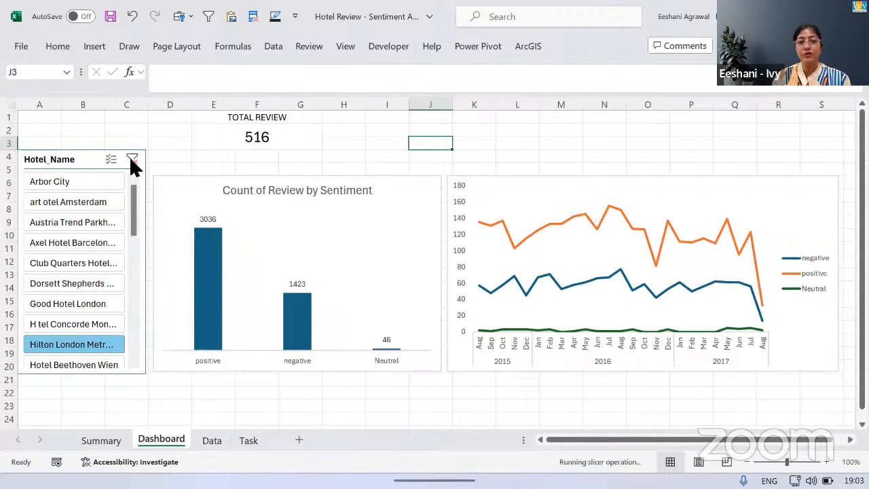
# - Connect the Hotel_Name slicer to the Review By Sentiment and Trend of review PivotTables as well
pyautogui.rightClick(88, 162)
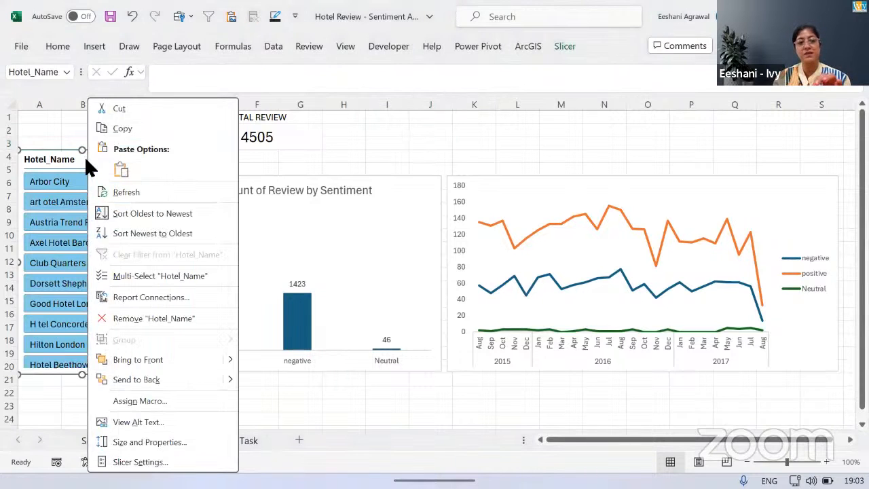
pyautogui.click(145, 293)
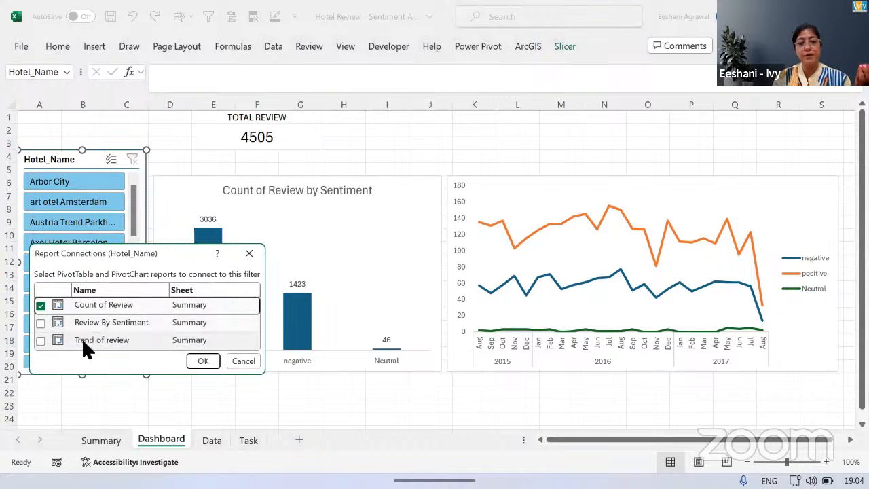
pyautogui.click(40, 324)
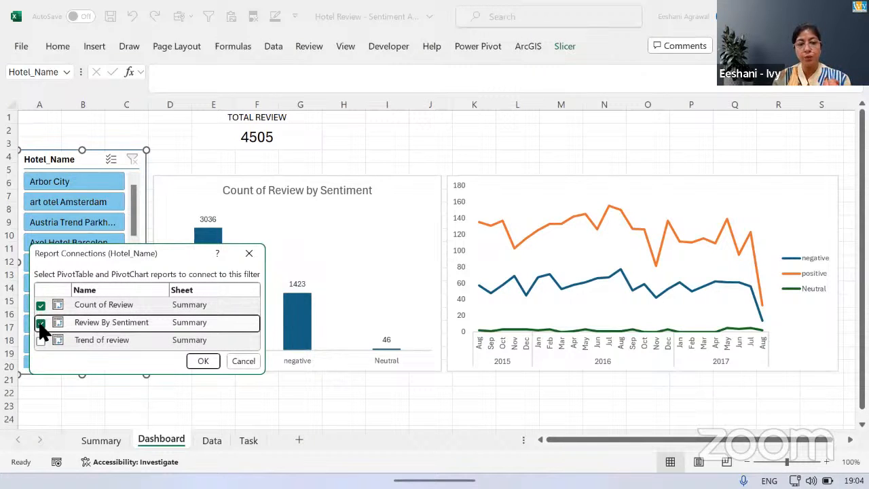
pyautogui.click(40, 341)
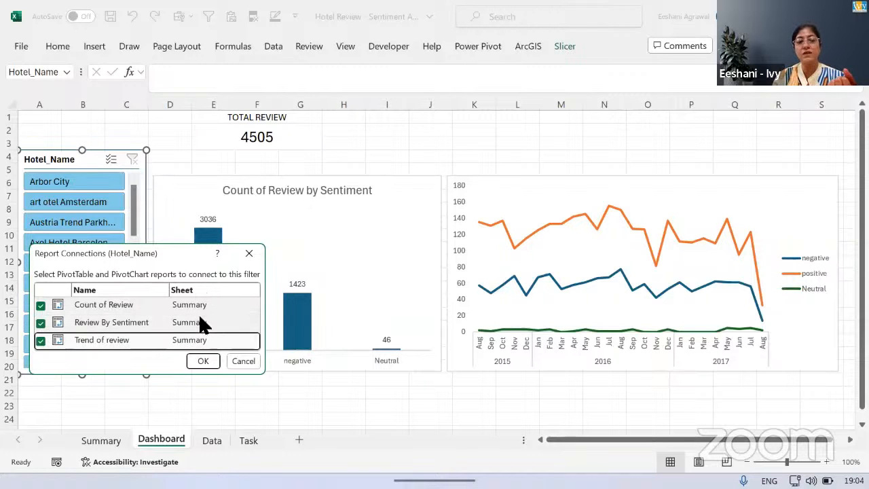
pyautogui.click(205, 361)
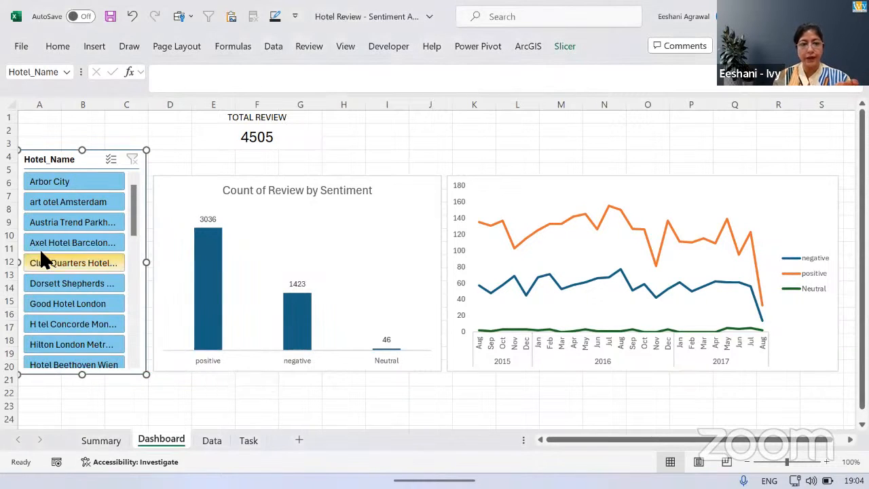
# - Filter the dashboard by Dorsett Shepherds, Good Hotel London and finally Hilton London Metr..., inspecting points on the trend chart
pyautogui.click(70, 282)
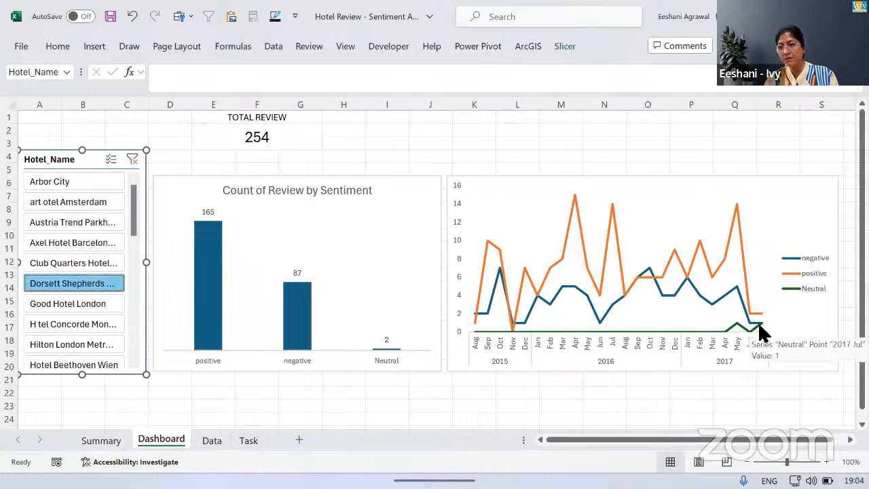
pyautogui.moveTo(734, 204)
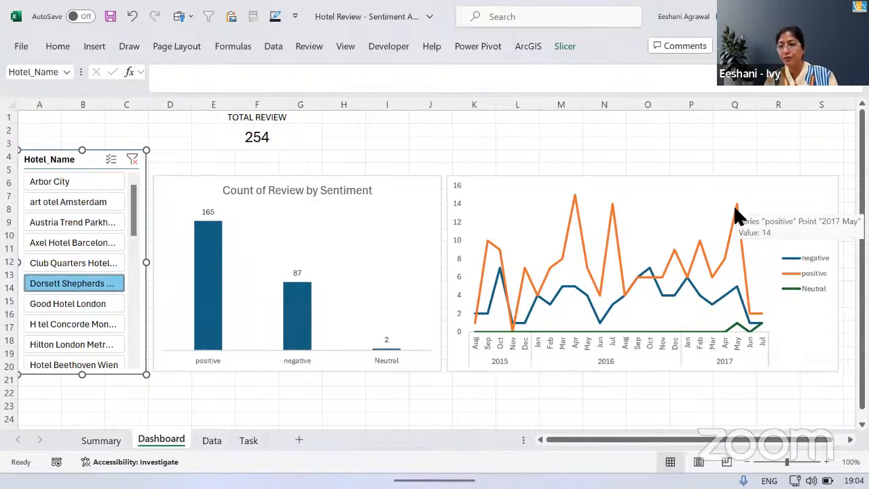
pyautogui.moveTo(748, 323)
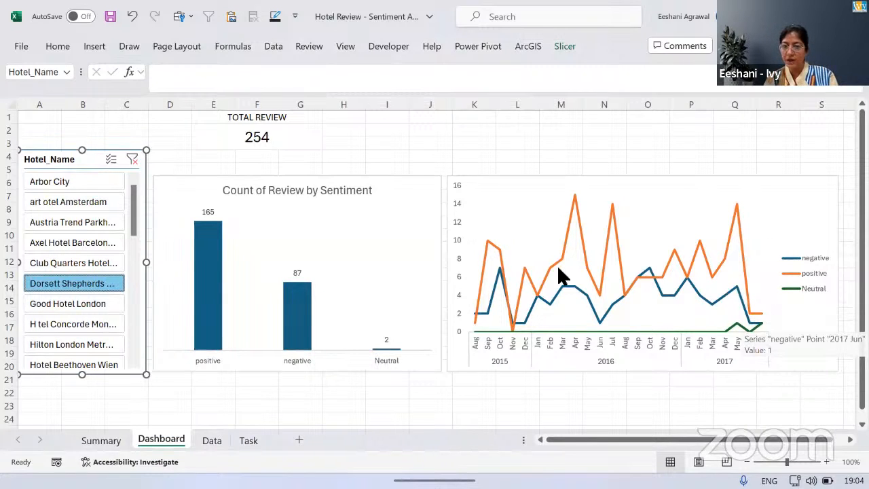
pyautogui.click(30, 304)
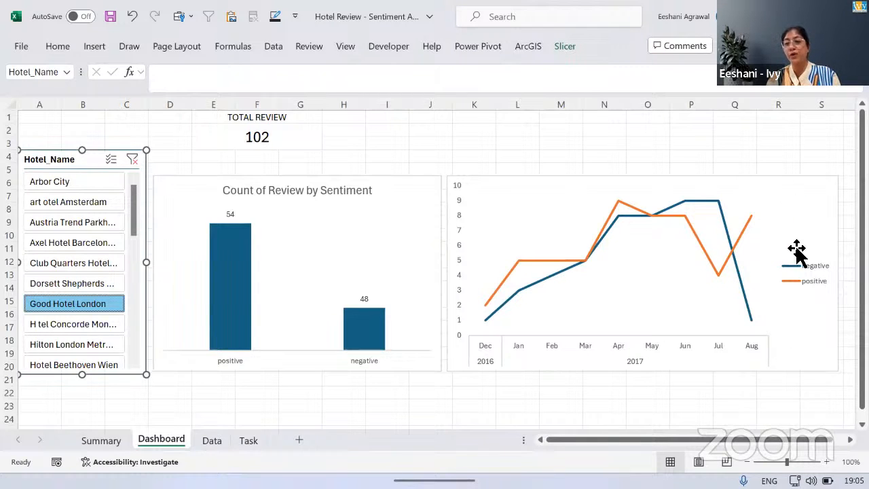
pyautogui.click(55, 344)
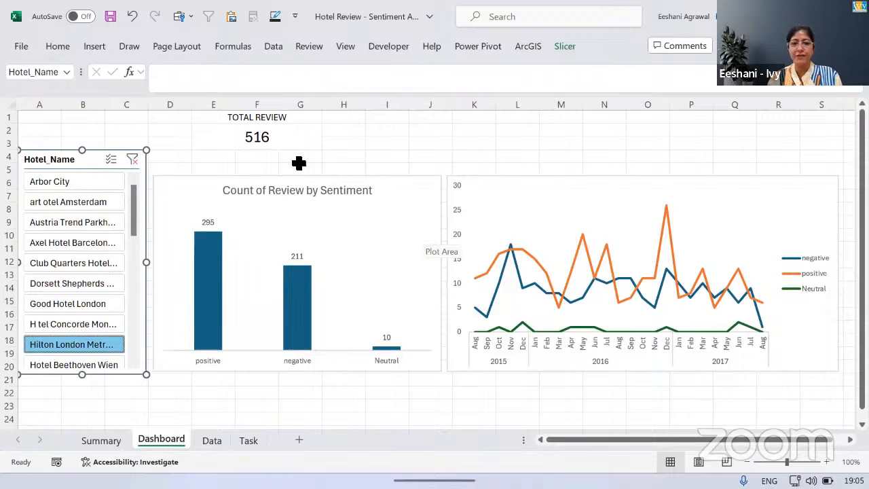
# - Change the Count of Review by Sentiment chart from clustered column to a doughnut chart
pyautogui.click(355, 236)
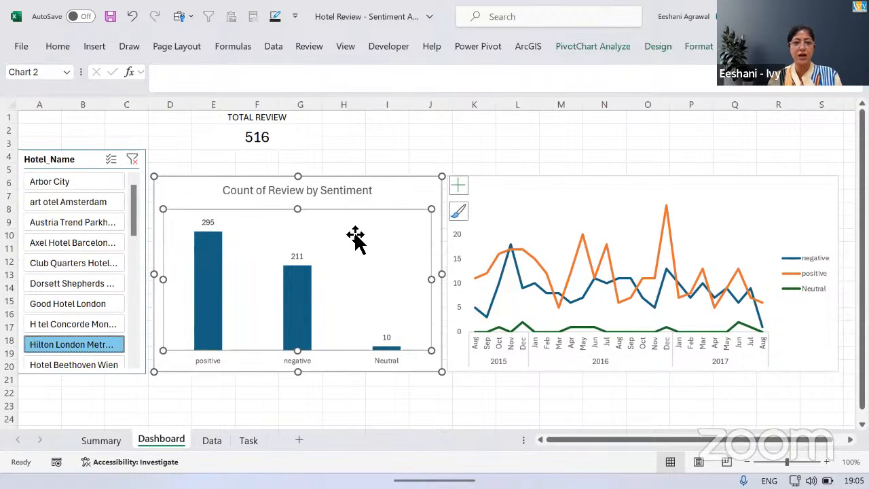
pyautogui.click(397, 197)
pyautogui.rightClick(397, 198)
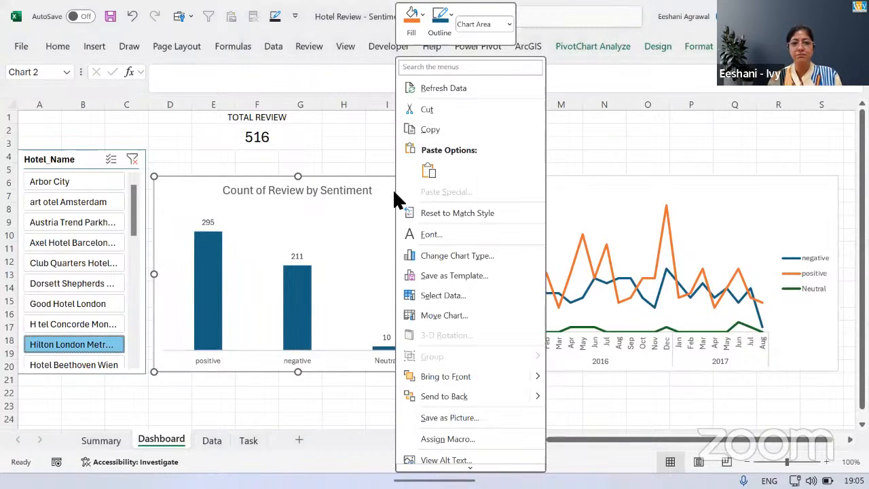
pyautogui.click(431, 257)
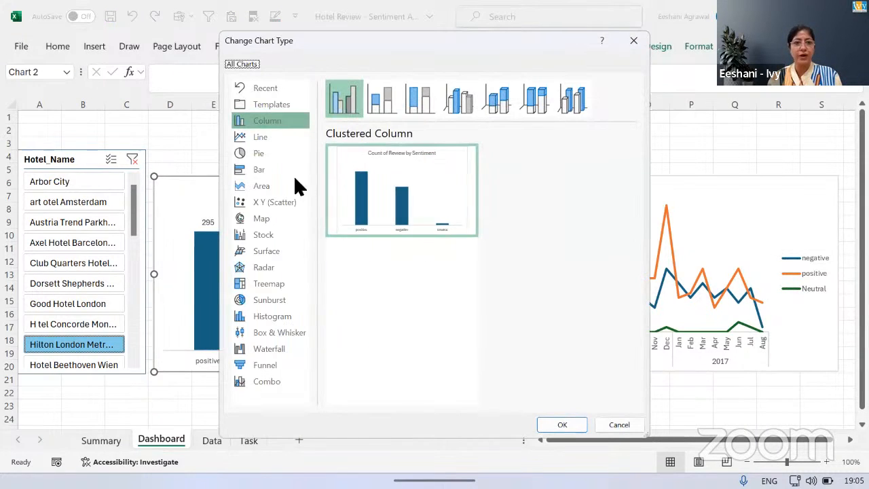
pyautogui.click(264, 153)
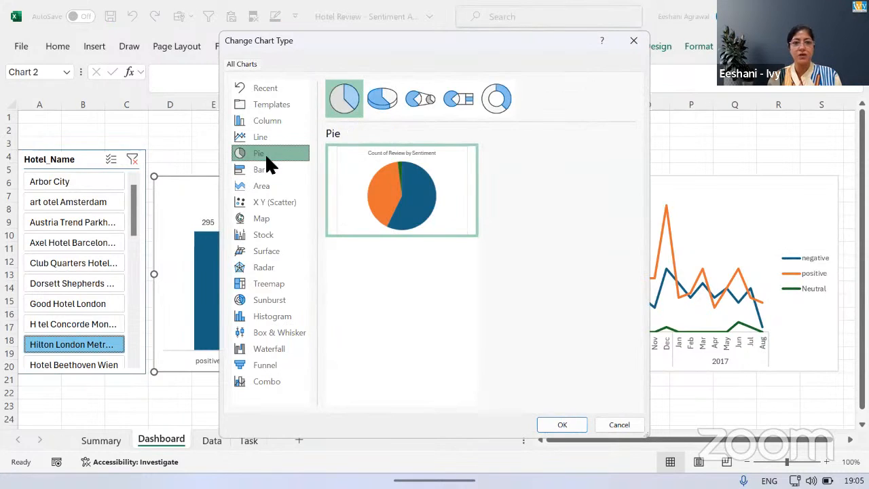
pyautogui.click(497, 102)
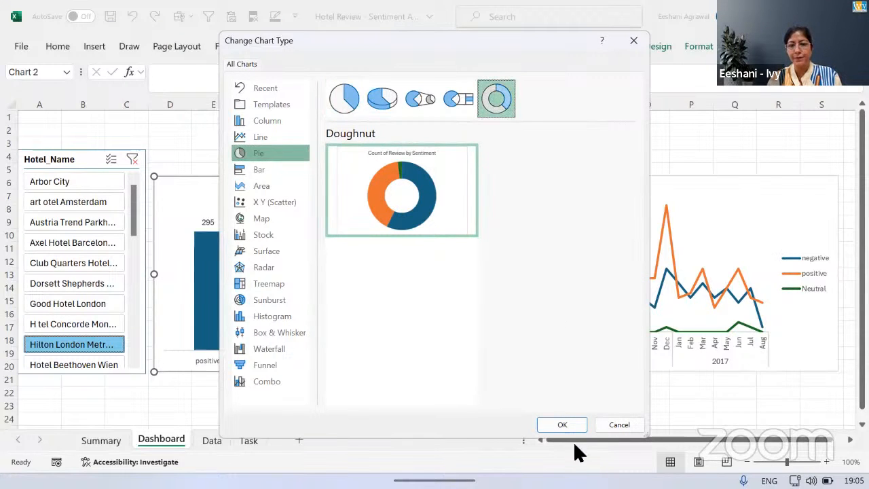
pyautogui.click(562, 426)
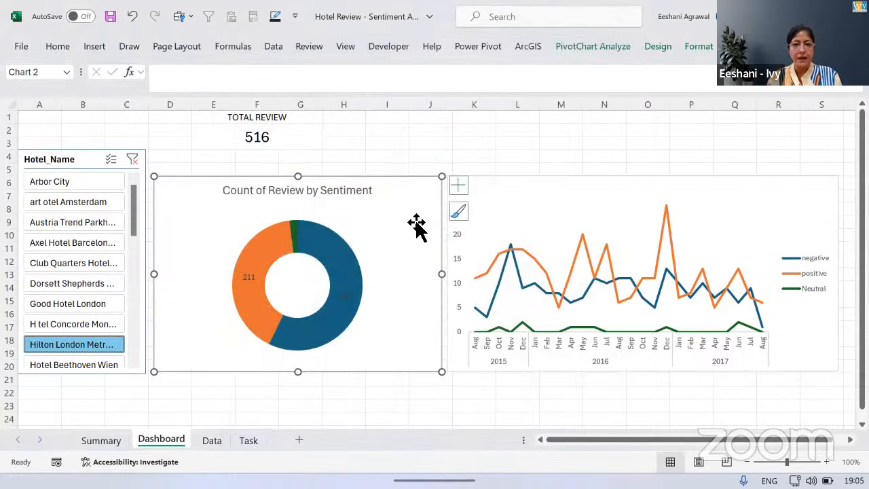
# - Set the sentiment doughnut chart's data labels to show the category name and percentage instead of the value
pyautogui.click(459, 187)
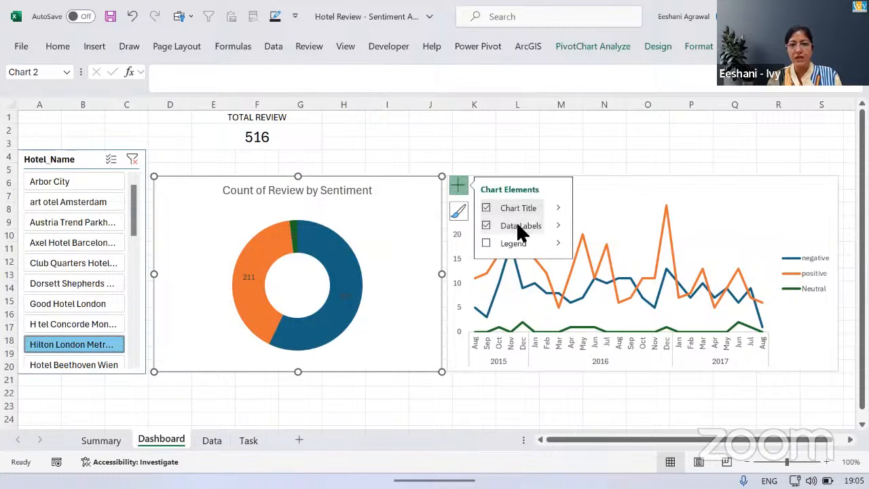
pyautogui.click(558, 225)
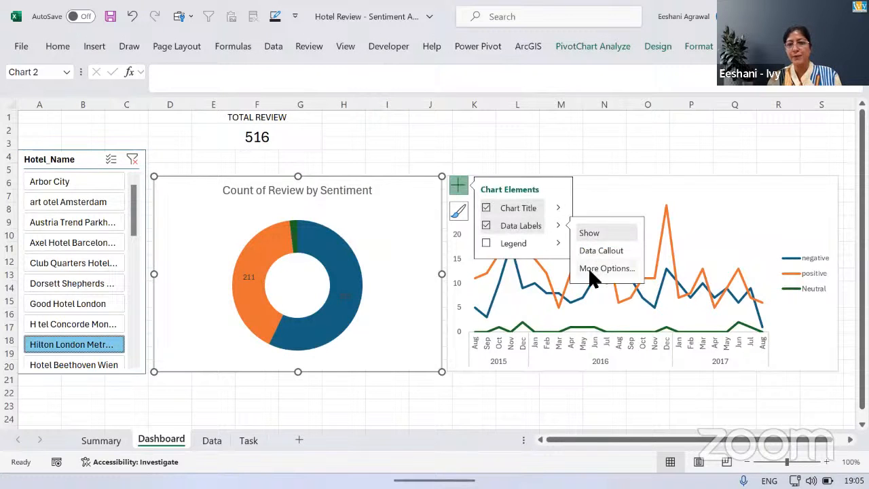
pyautogui.click(590, 268)
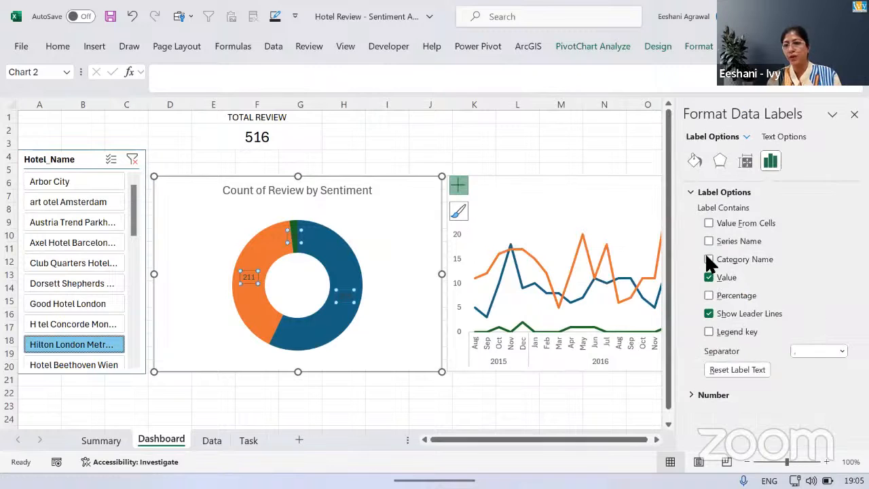
pyautogui.click(709, 296)
pyautogui.click(709, 260)
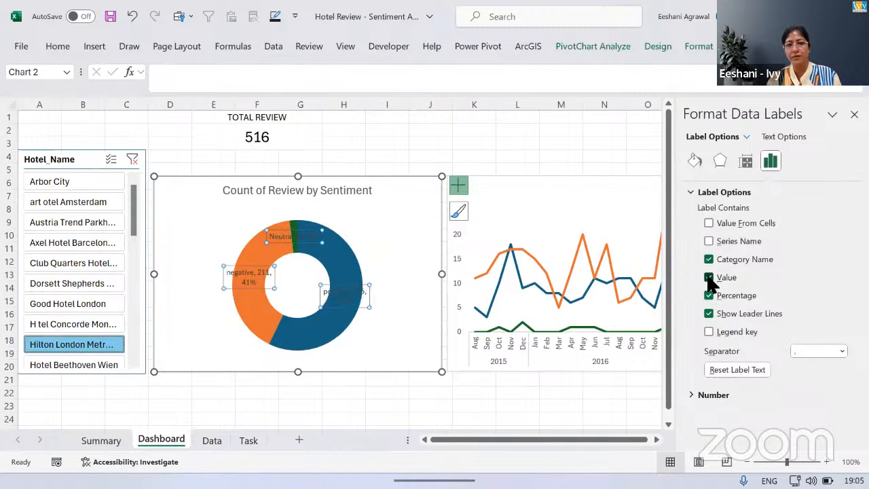
pyautogui.click(708, 278)
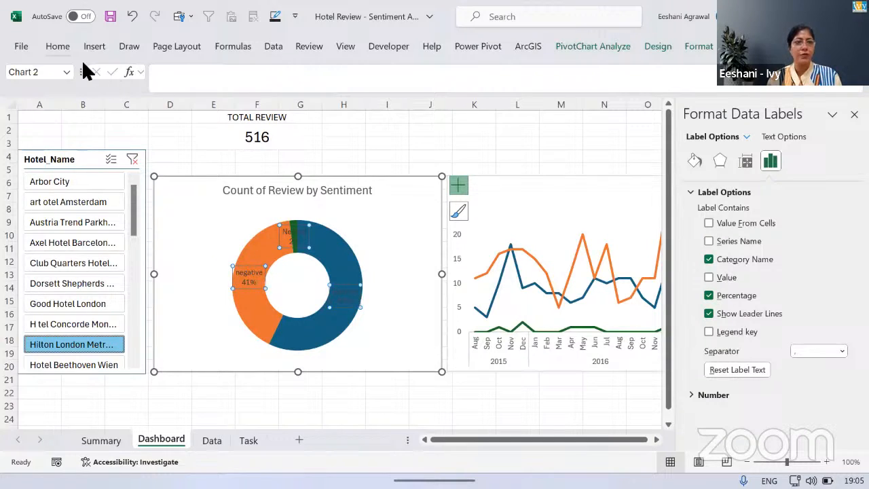
# - Make the doughnut chart's data labels white and one font size larger, and close the label formatting options
pyautogui.click(59, 47)
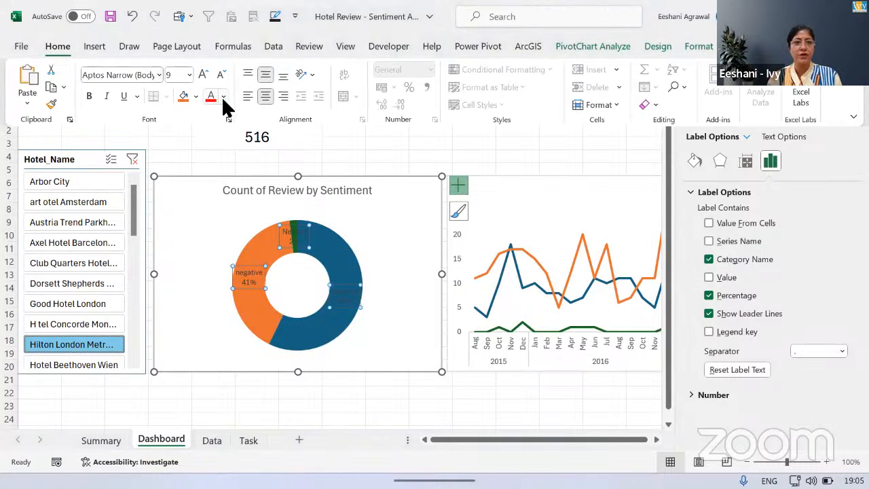
pyautogui.click(223, 97)
pyautogui.click(211, 177)
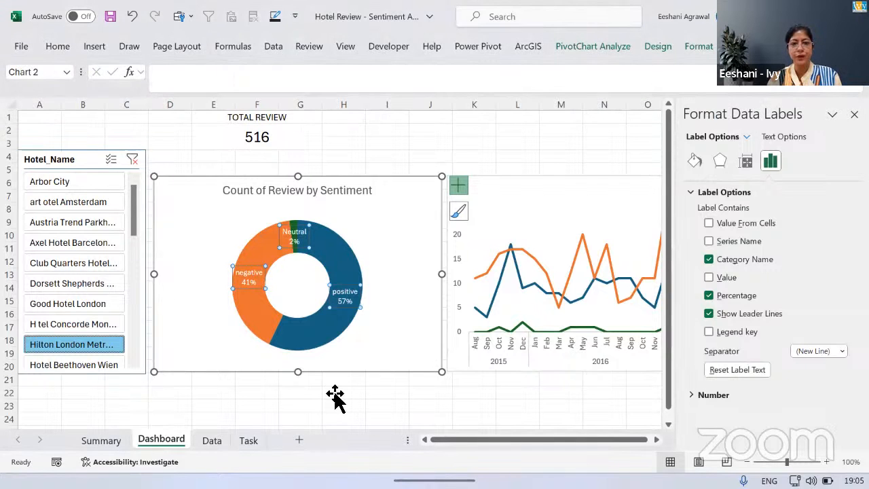
pyautogui.click(58, 47)
pyautogui.click(204, 75)
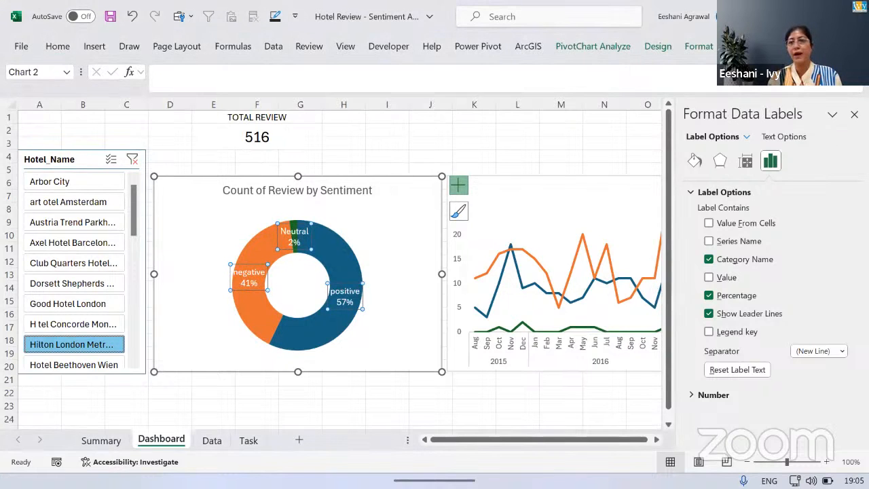
pyautogui.click(854, 114)
pyautogui.click(390, 406)
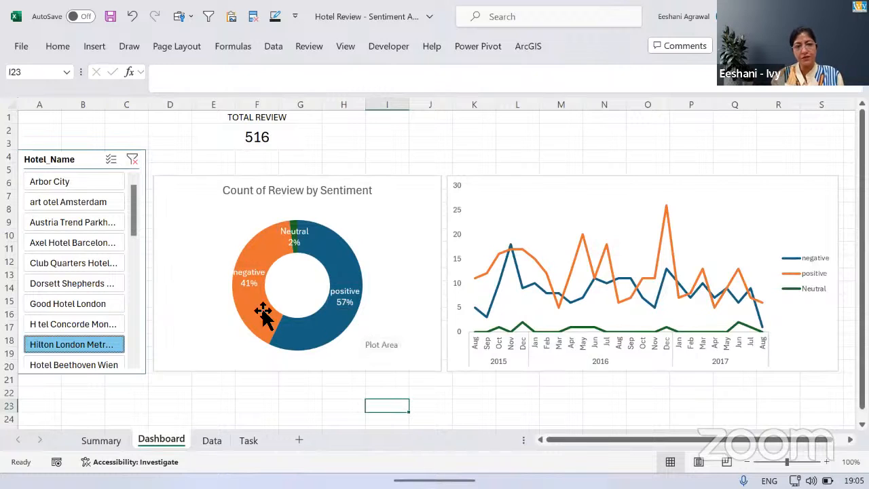
# - Test the Hotel_Name slicer with Arbor City, Nhow Milan and finally Novotel London Can..., viewing the linked charts
pyautogui.click(48, 180)
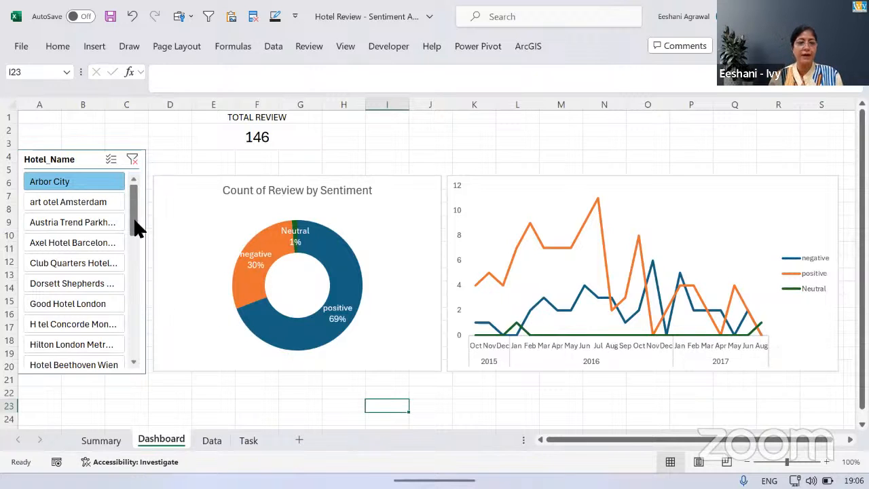
pyautogui.moveTo(136, 227); pyautogui.dragTo(130, 296)
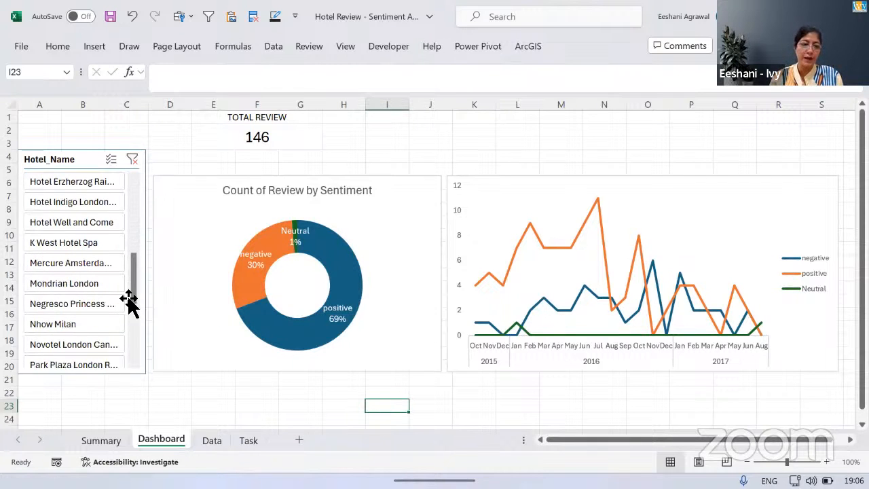
pyautogui.click(58, 324)
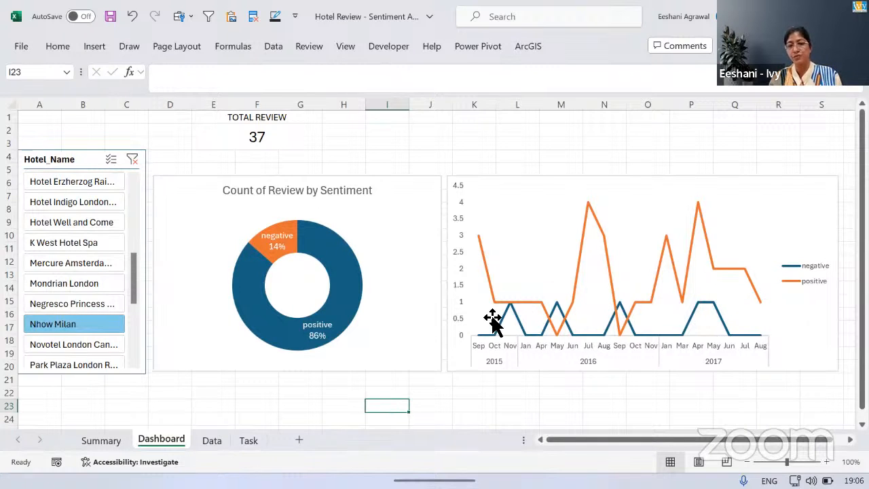
pyautogui.click(49, 359)
pyautogui.click(48, 344)
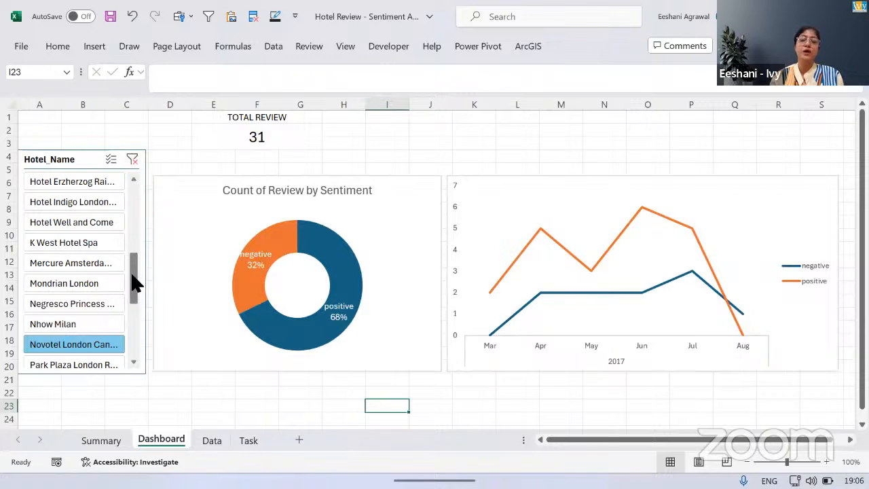
pyautogui.moveTo(133, 282); pyautogui.dragTo(135, 188)
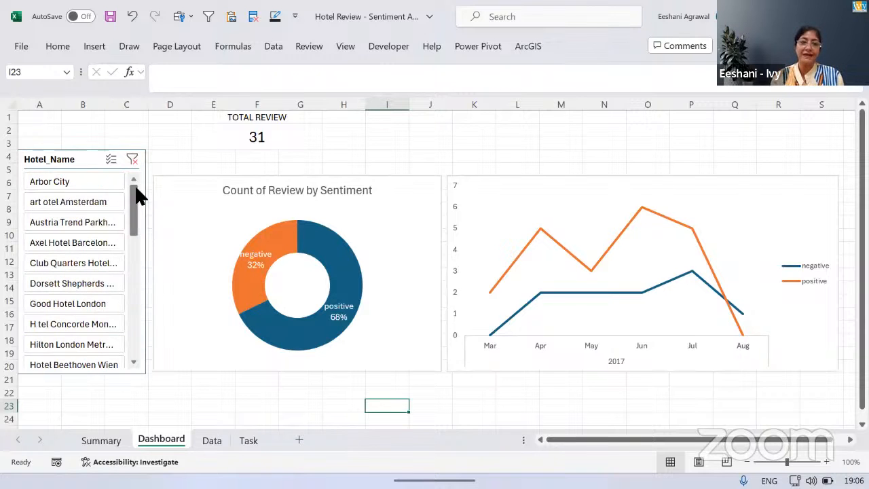
# - Examine the Data sheet's row 2 across the Negative_Review, Positive_Review, Reviewer_Score, tweet_text, Sentiment and Score columns
pyautogui.click(212, 440)
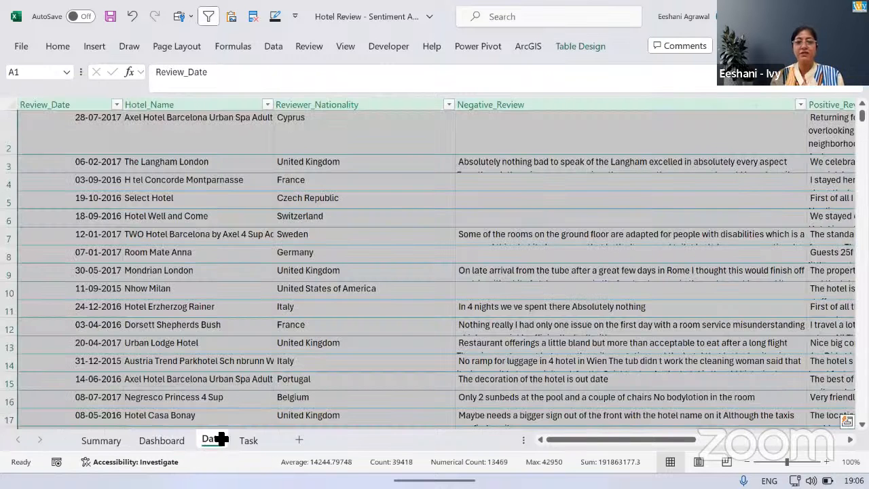
pyautogui.click(417, 203)
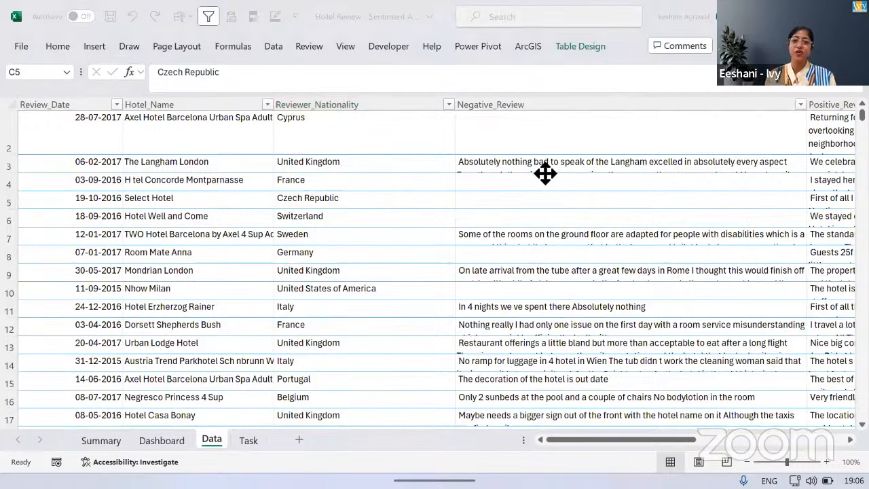
pyautogui.click(530, 171)
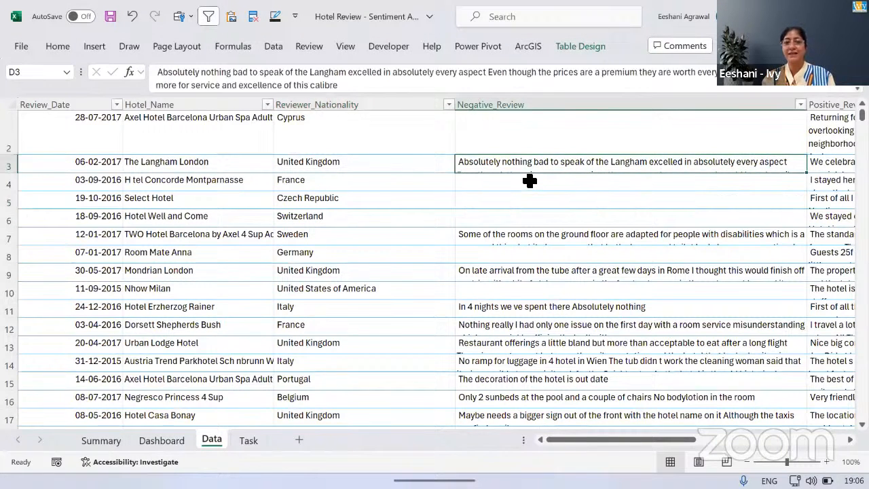
pyautogui.hotkey('ctrl', 'Up')
pyautogui.press('Down')
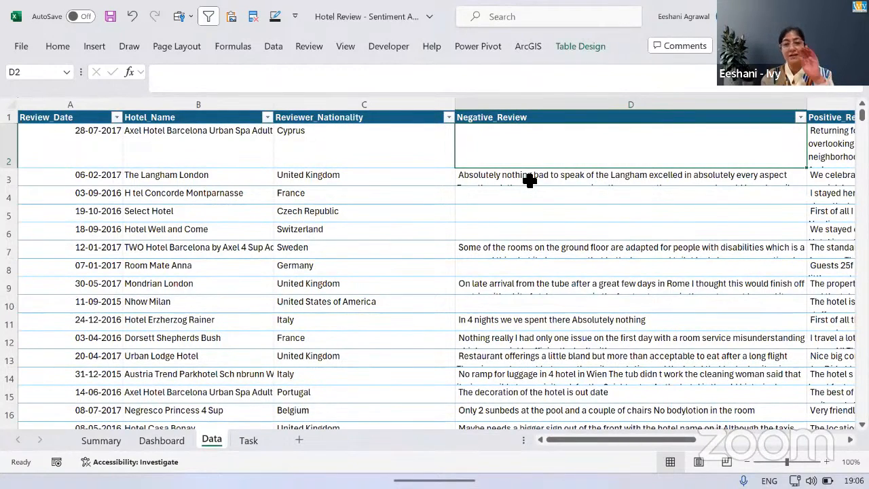
pyautogui.press('Right')
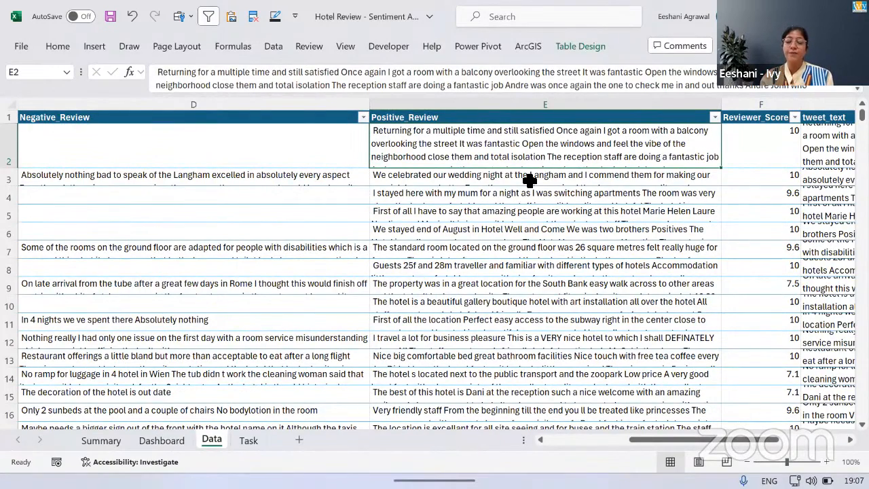
pyautogui.press('Right')
pyautogui.press('Right')
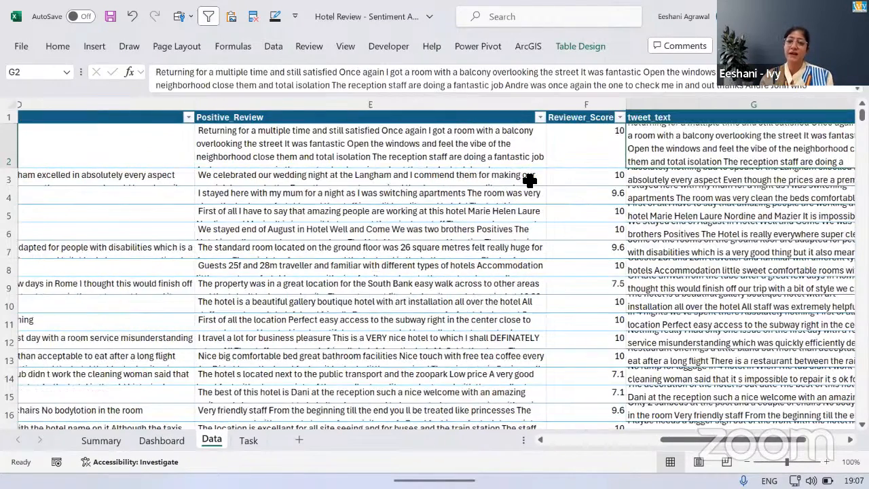
pyautogui.hscroll(3, 529, 180)
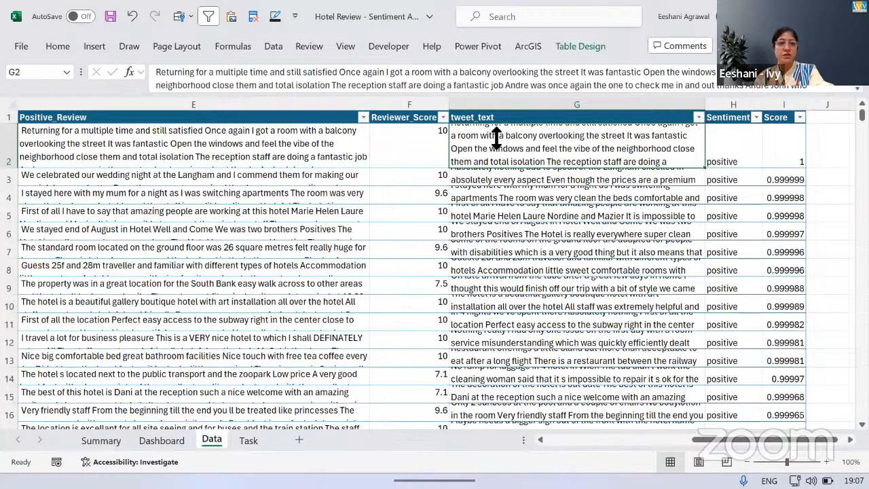
pyautogui.click(58, 46)
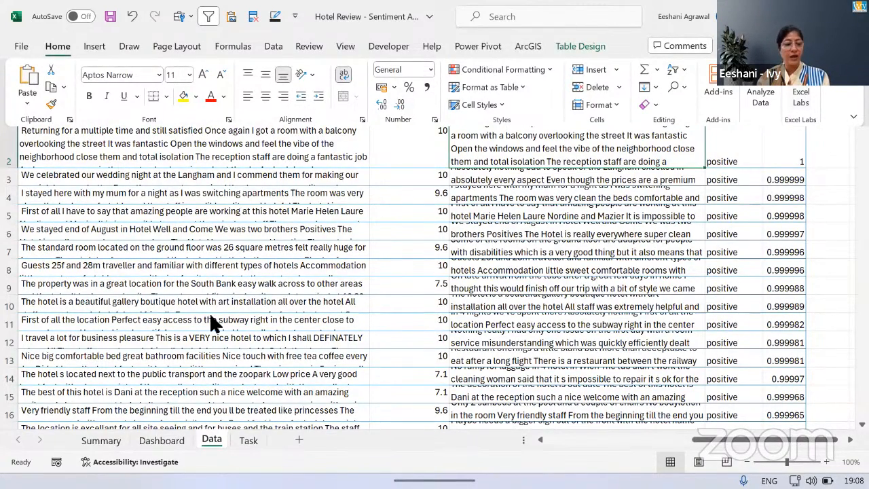
# - Return to the Dashboard sheet and clear the Hotel_Name slicer's filter
pyautogui.click(166, 437)
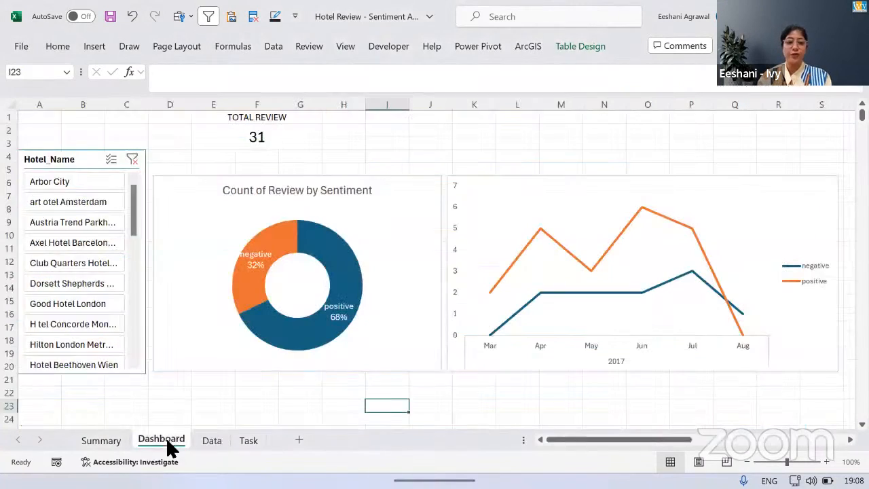
pyautogui.click(163, 427)
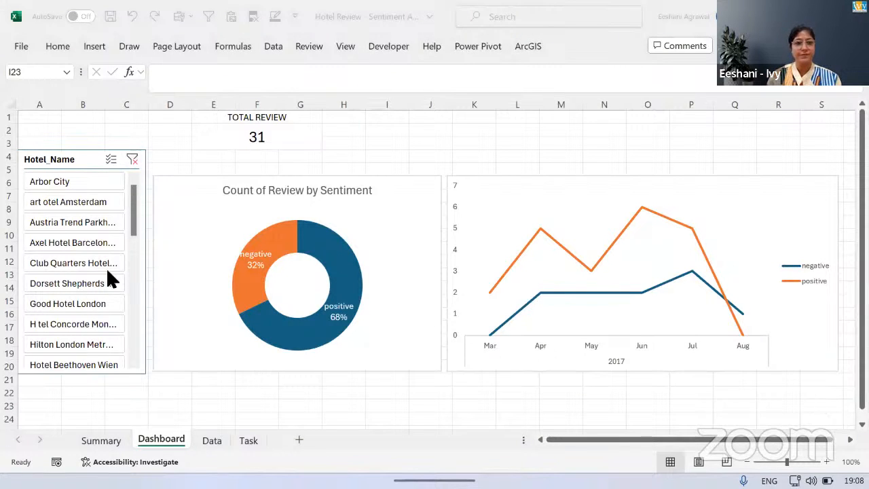
pyautogui.click(133, 158)
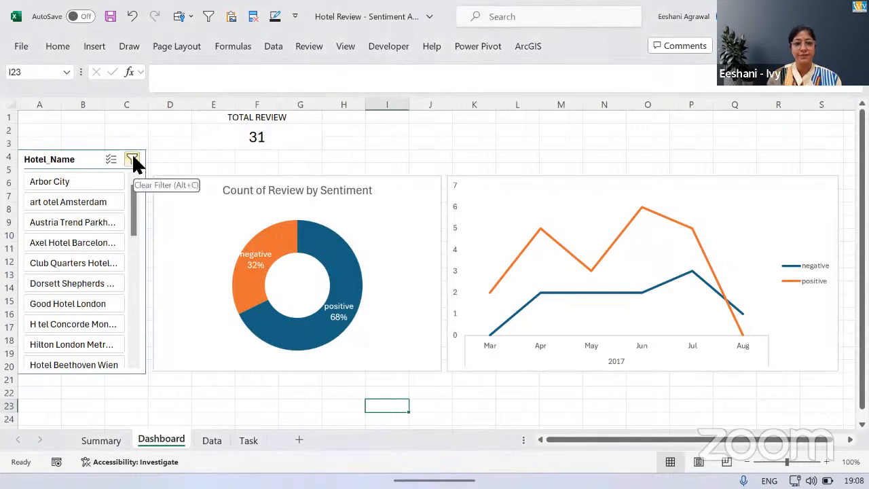
pyautogui.click(132, 156)
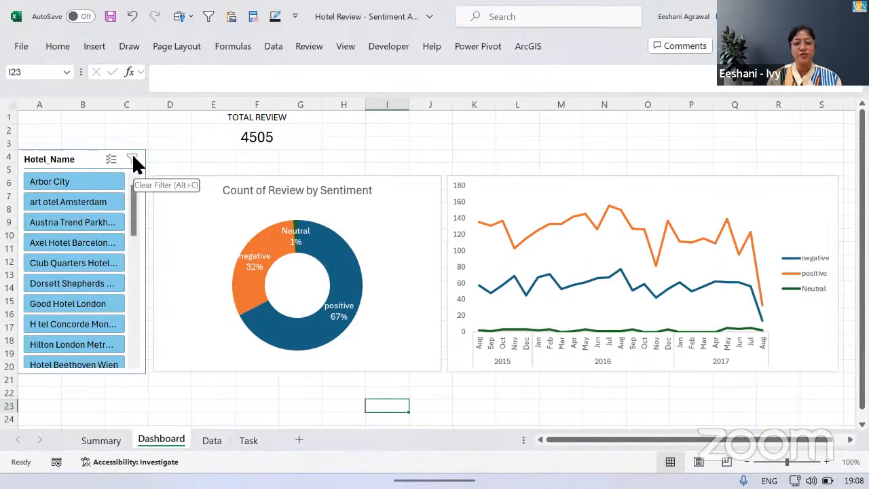
# - Set the review trend chart's hidden and empty cell settings to connect data points with line
pyautogui.click(524, 186)
pyautogui.rightClick(523, 182)
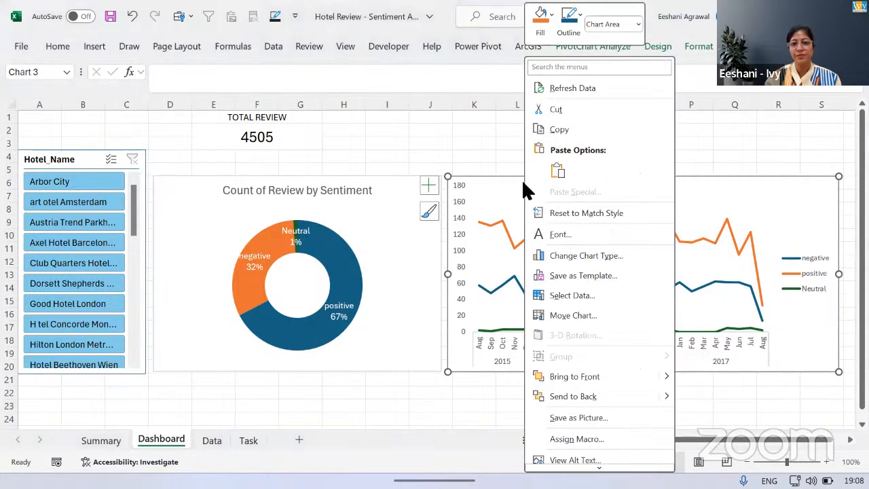
pyautogui.click(570, 299)
pyautogui.click(329, 410)
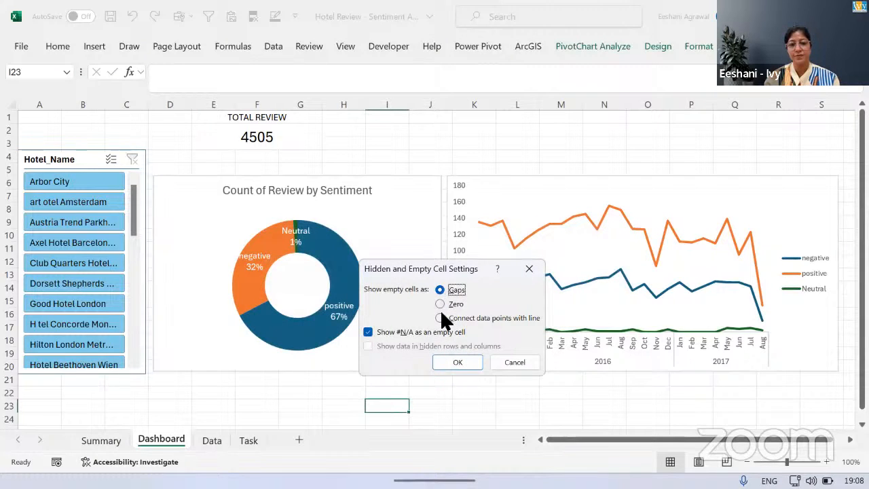
pyautogui.click(439, 317)
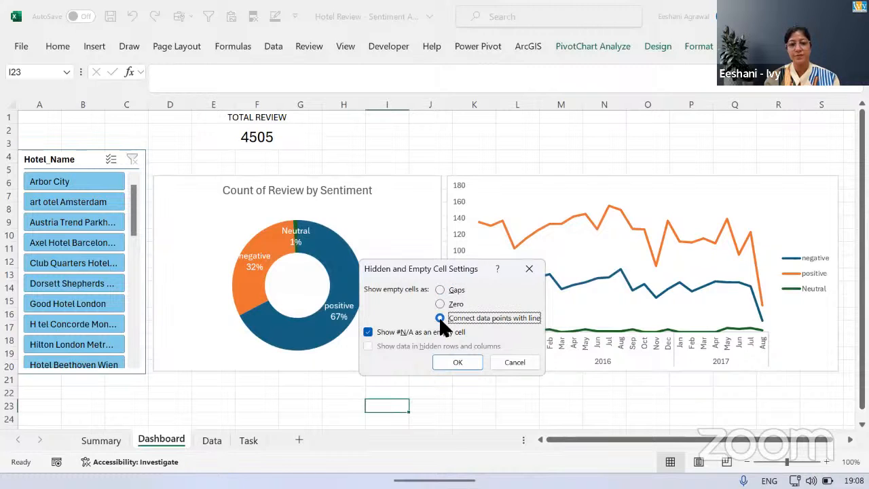
pyautogui.click(451, 360)
pyautogui.click(551, 402)
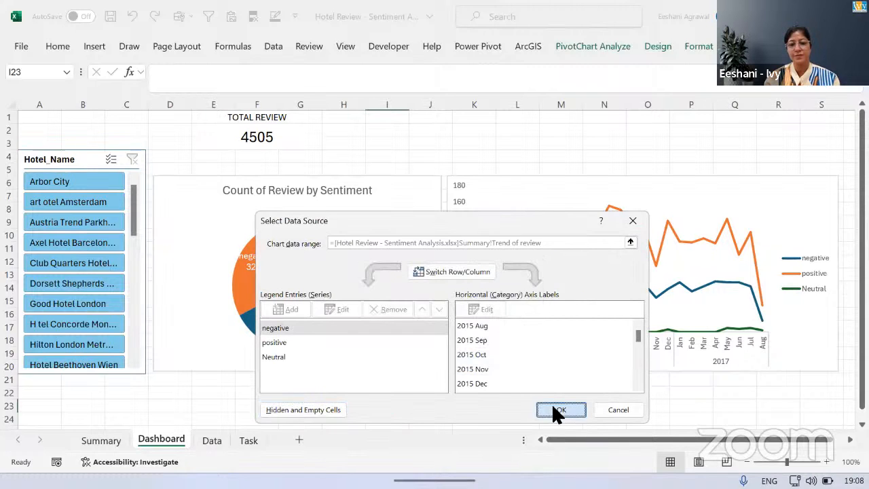
# - Filter the dashboard by Axel Hotel Barcelon... and finally by Good Hotel London
pyautogui.click(64, 245)
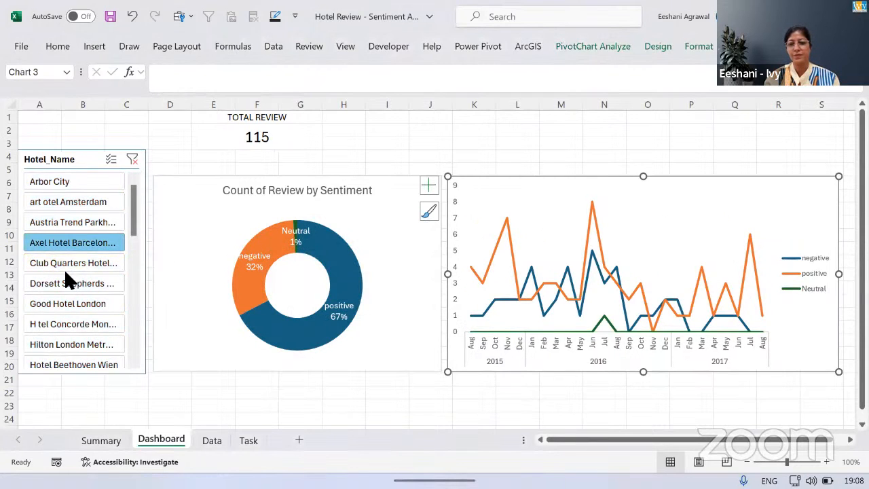
pyautogui.click(79, 303)
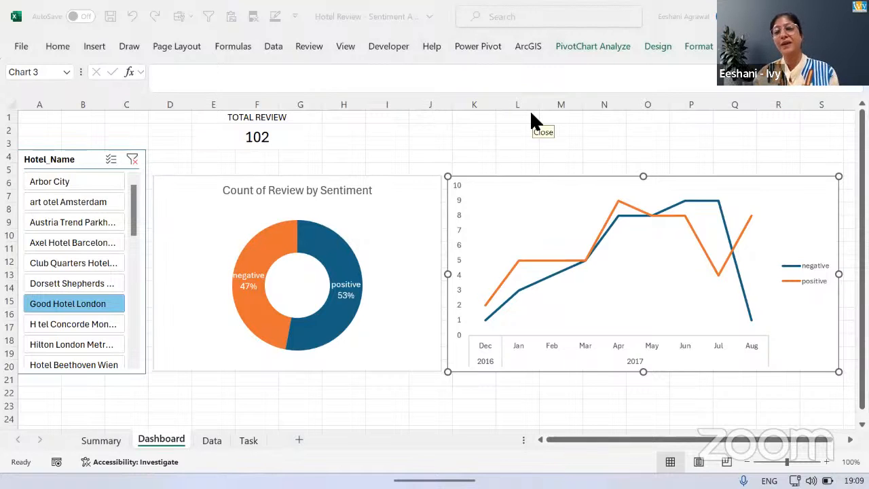
pyautogui.click(488, 139)
pyautogui.click(487, 140)
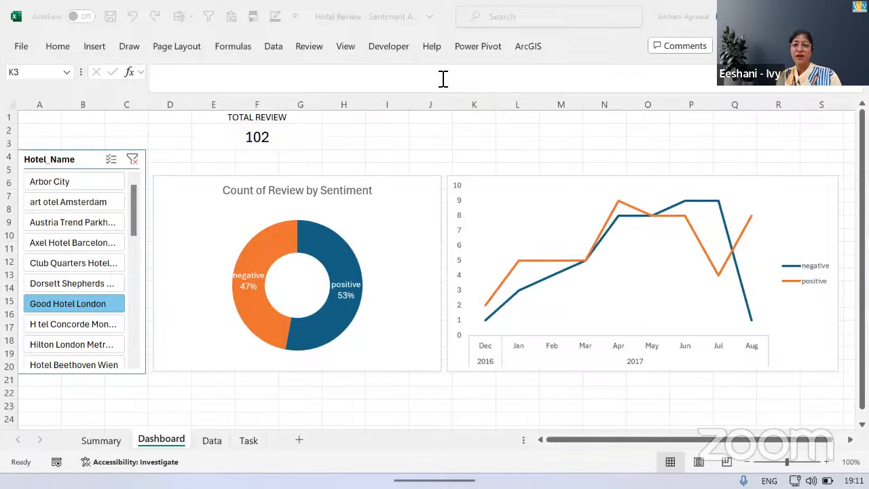
pyautogui.click(509, 129)
pyautogui.click(484, 130)
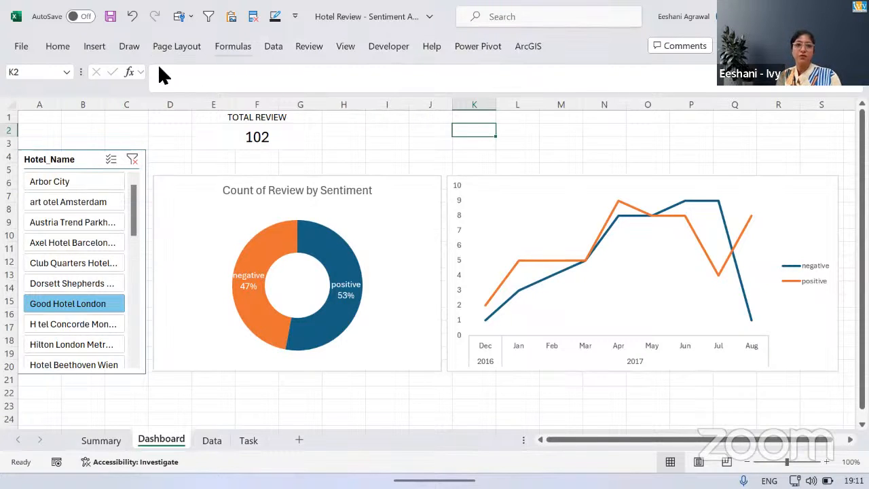
pyautogui.click(233, 46)
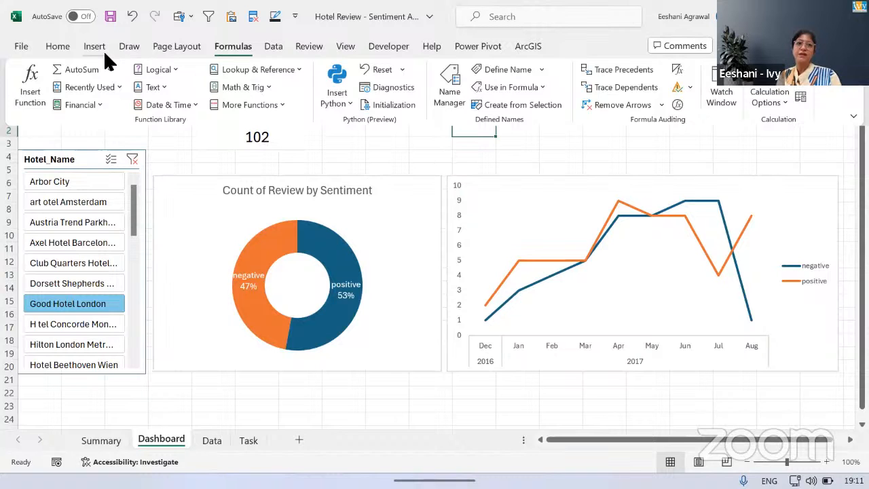
pyautogui.click(60, 47)
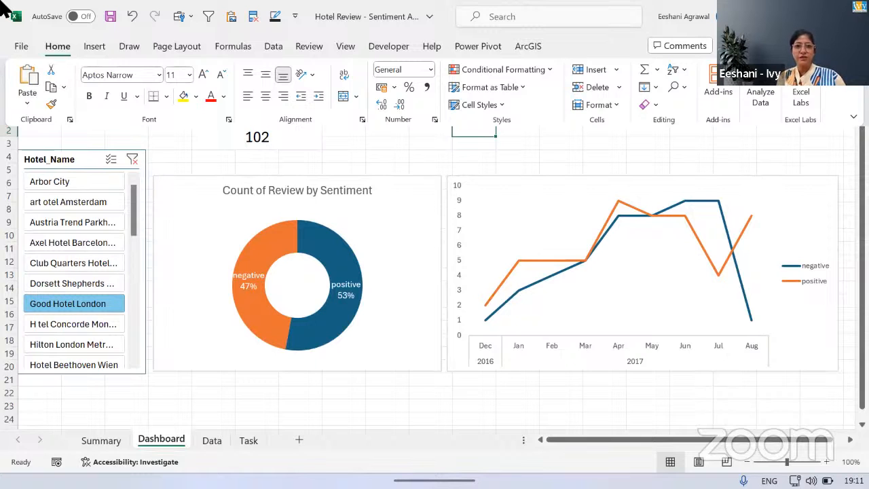
# - Switch to Chrome to view the open LinkedIn profile page, and switch back to the Hotel Review workbook in Excel
pyautogui.hotkey('alt', 'Tab')
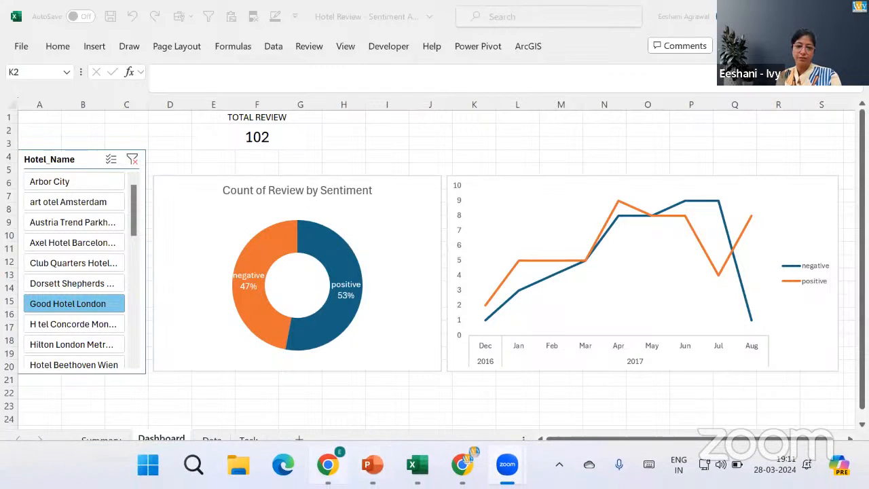
pyautogui.click(327, 465)
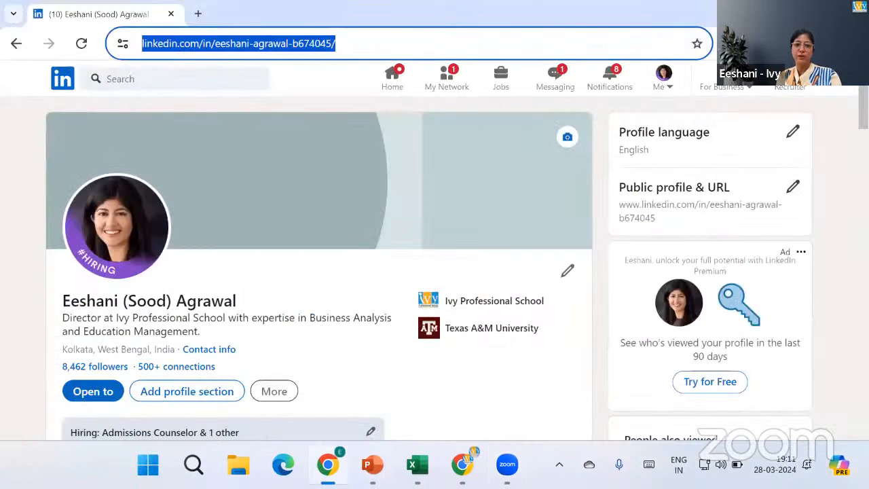
pyautogui.click(236, 63)
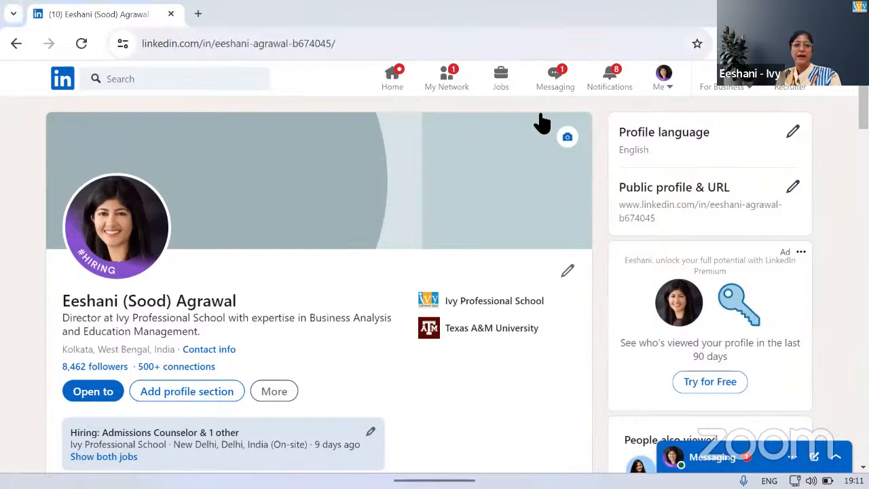
pyautogui.hotkey('alt', 'Tab')
pyautogui.hotkey('alt', 'Tab')
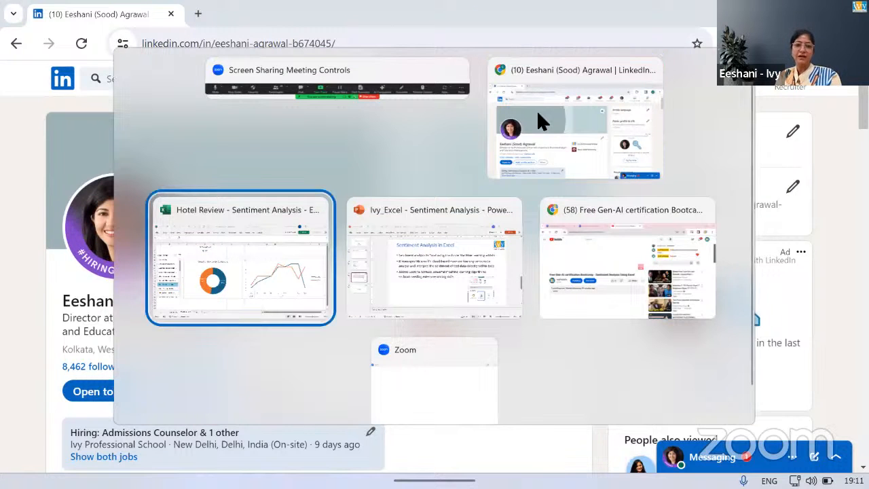